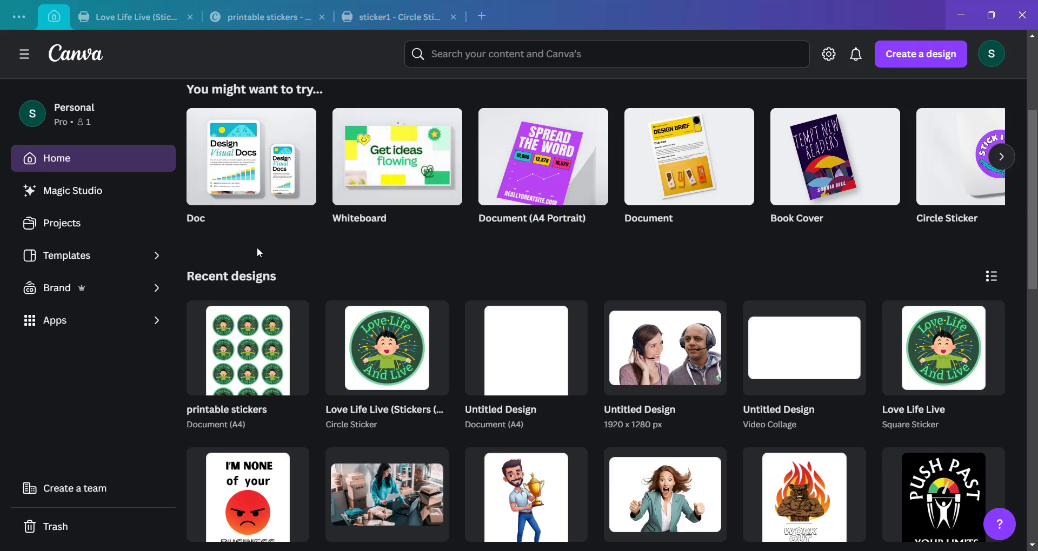
{"action": "left_click", "coordinate": [144, 21]}
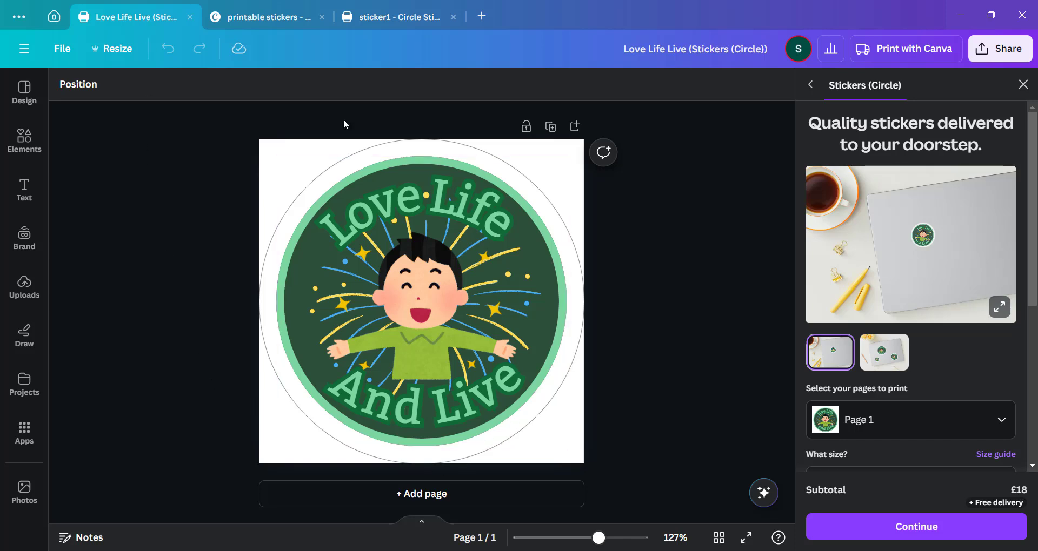
{"action": "left_click", "coordinate": [263, 19]}
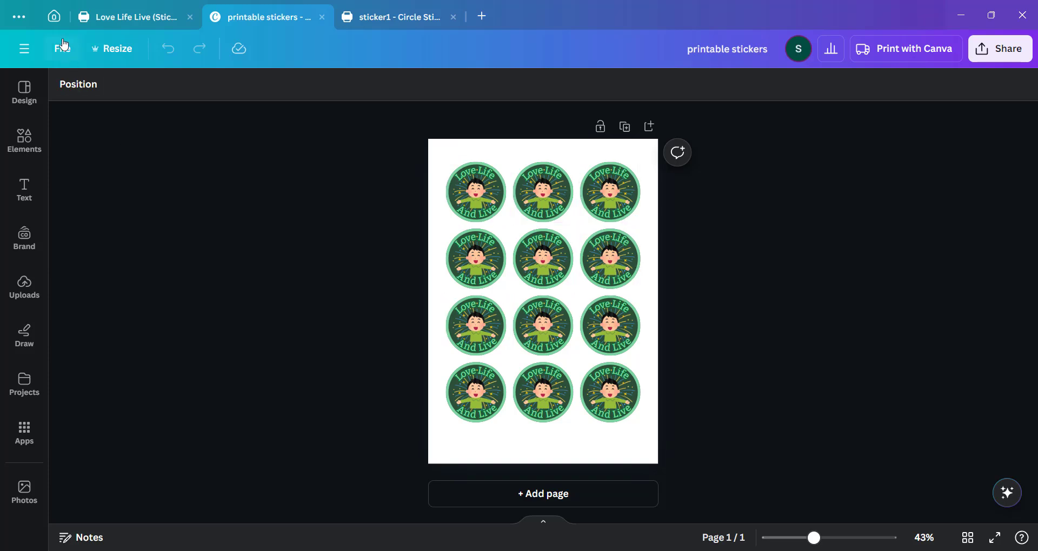
{"action": "left_click", "coordinate": [54, 17]}
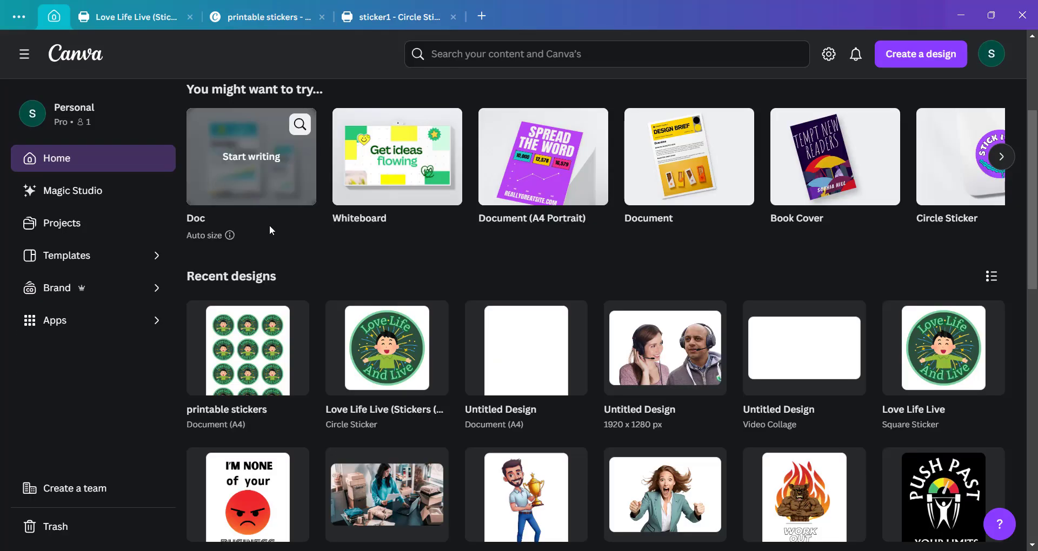
Create a new Circle Sticker design by searching the design types for sticker.
{"action": "left_click", "coordinate": [904, 61]}
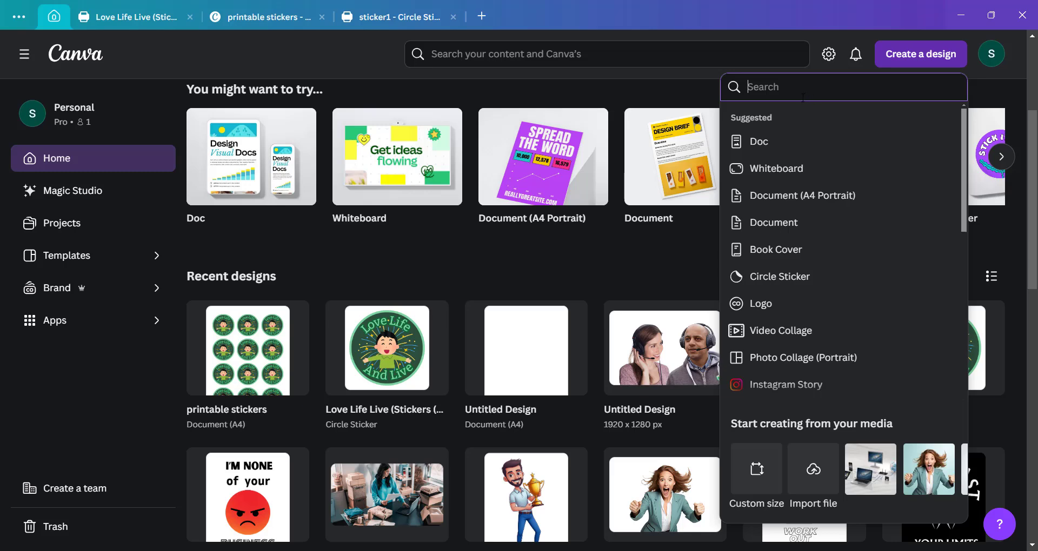
{"action": "type", "text": "sticker"}
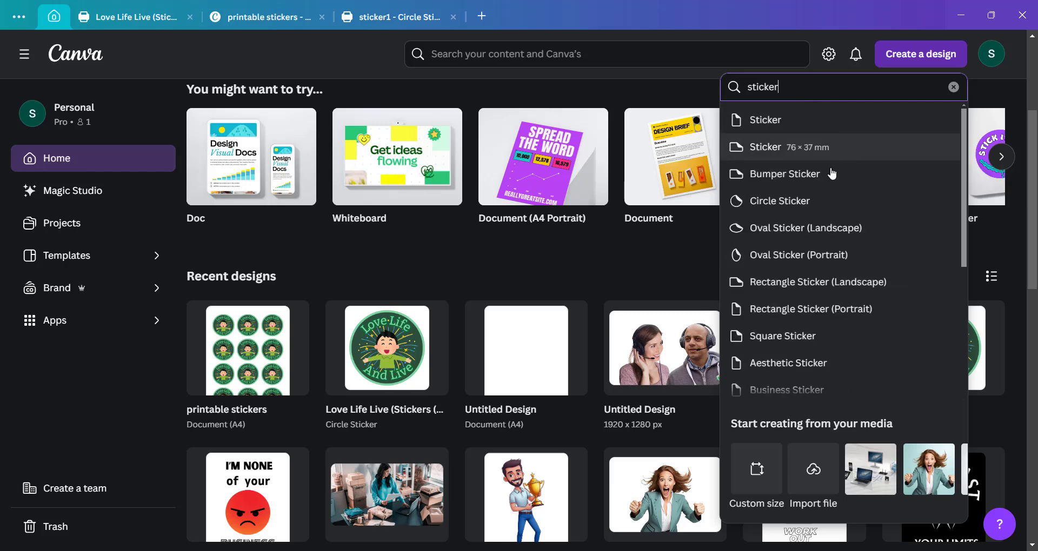
{"action": "left_click", "coordinate": [808, 203]}
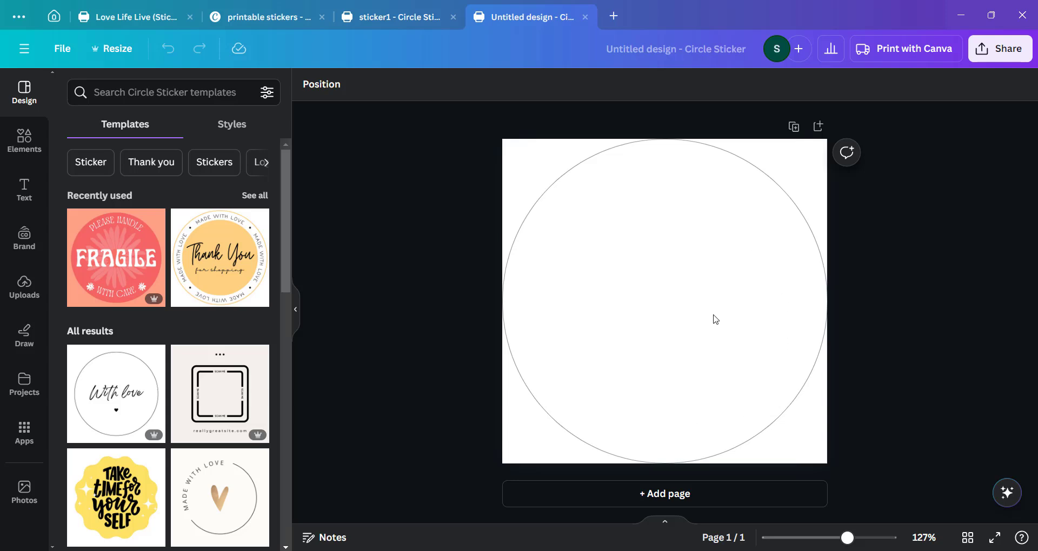
Search the elements for circle and add the plain circle shape to the sticker.
{"action": "left_click", "coordinate": [23, 149]}
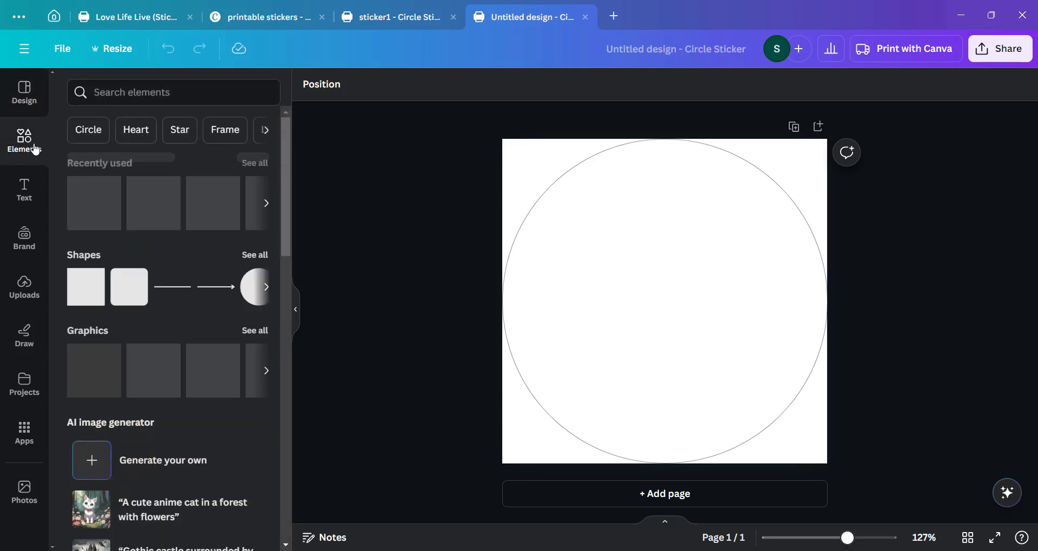
{"action": "left_click", "coordinate": [120, 94]}
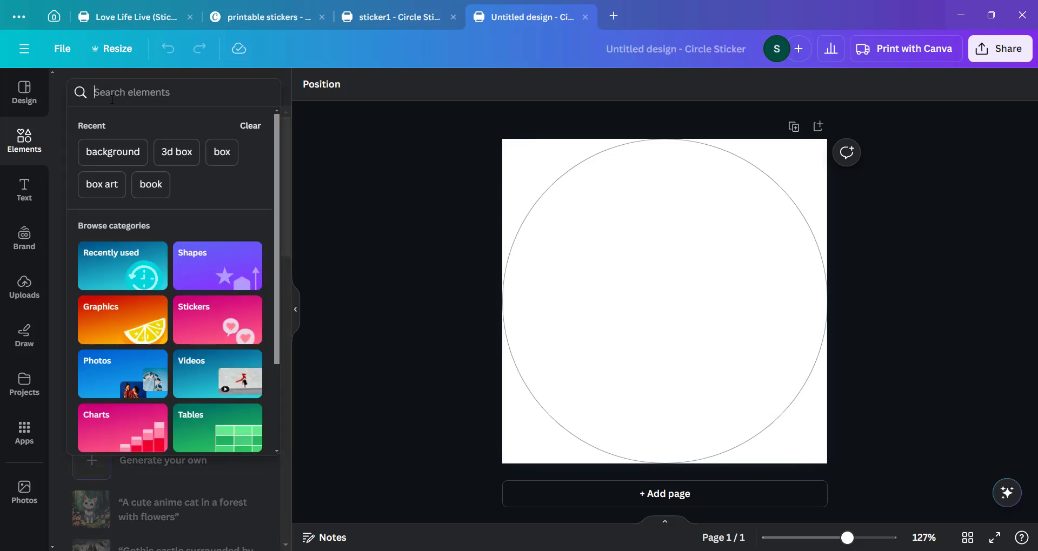
{"action": "type", "text": "circle"}
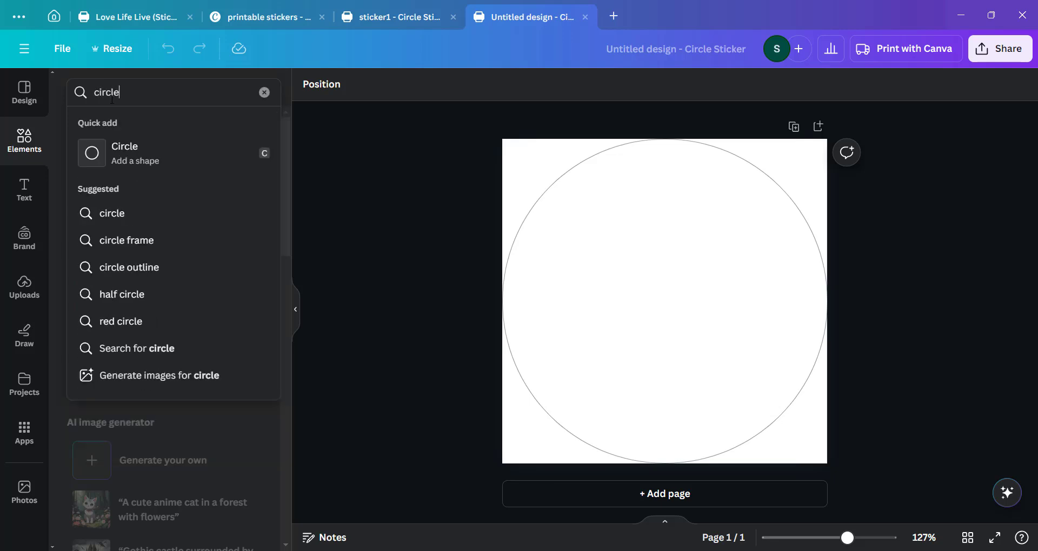
{"action": "key", "text": "Return"}
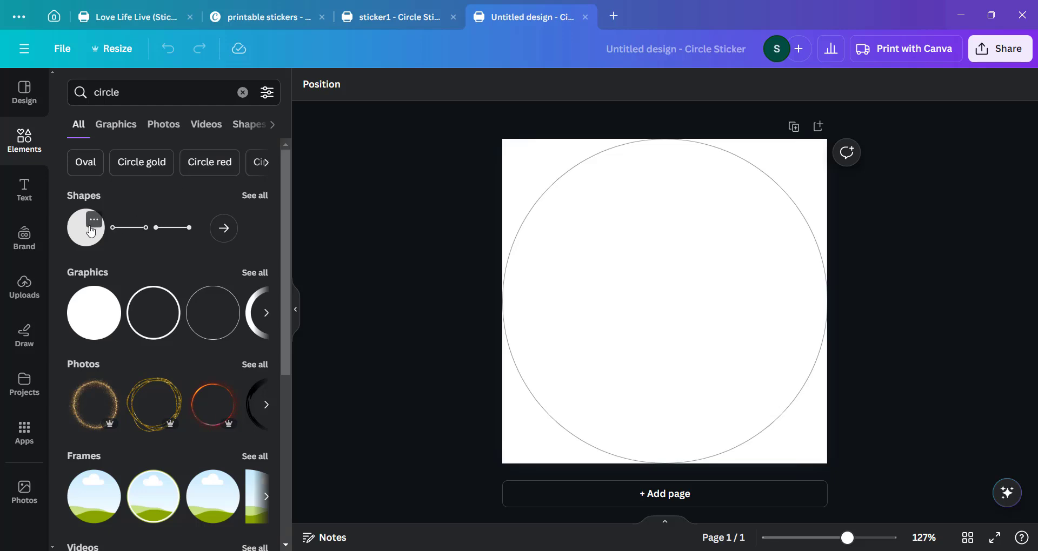
{"action": "left_click", "coordinate": [86, 243]}
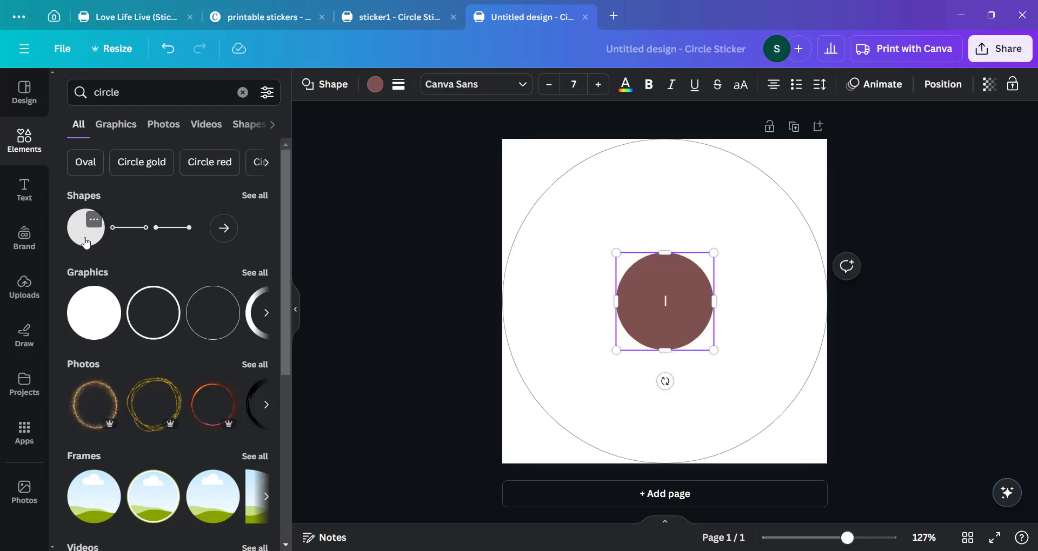
Enlarge the circle shape to nearly fill the sticker and centre it on the page.
{"action": "left_click", "coordinate": [668, 325]}
{"action": "left_click_drag", "start_coordinate": [615, 252], "coordinate": [531, 169]}
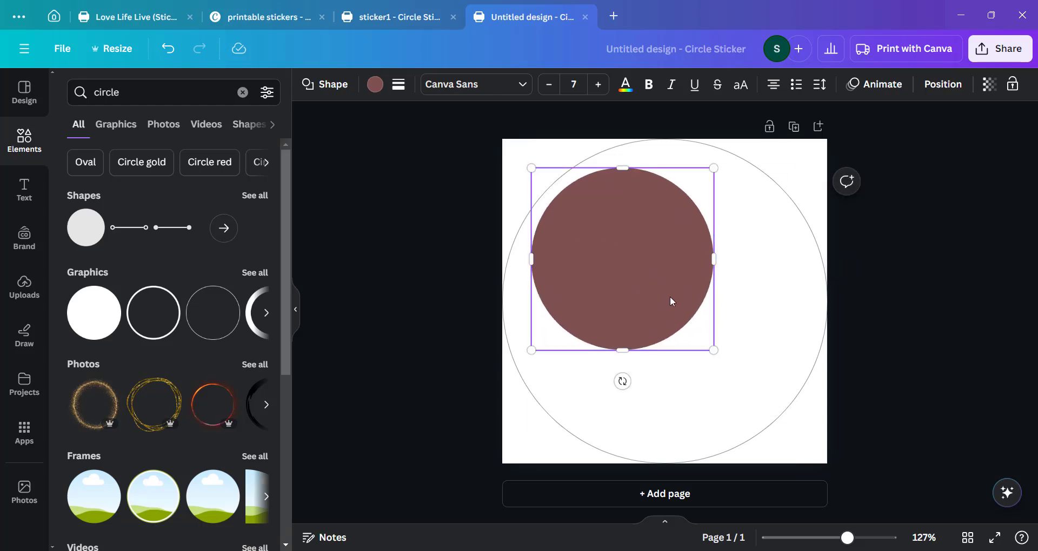
{"action": "left_click_drag", "start_coordinate": [713, 350], "coordinate": [784, 490]}
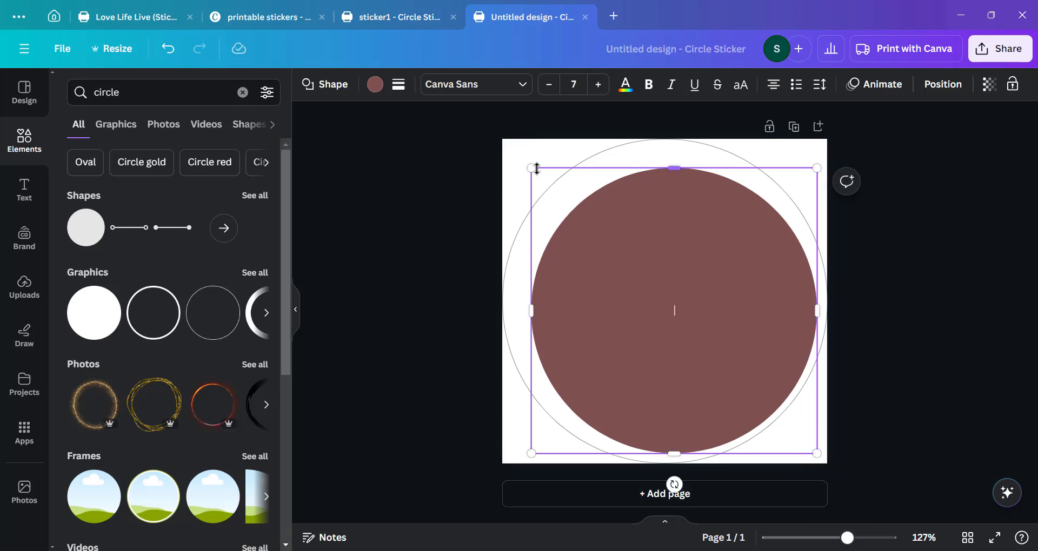
{"action": "left_click_drag", "start_coordinate": [530, 167], "coordinate": [518, 155]}
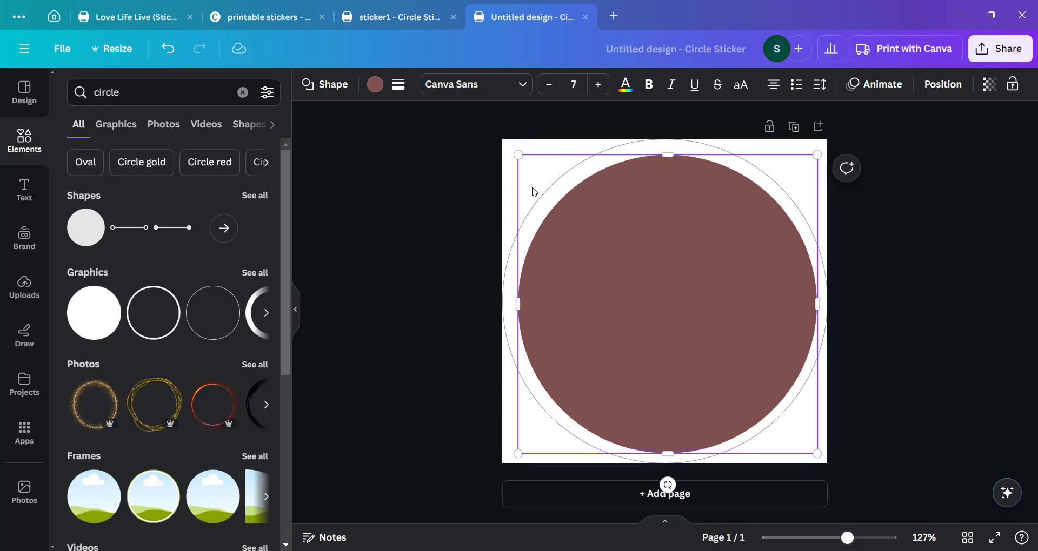
{"action": "left_click_drag", "start_coordinate": [517, 154], "coordinate": [512, 148]}
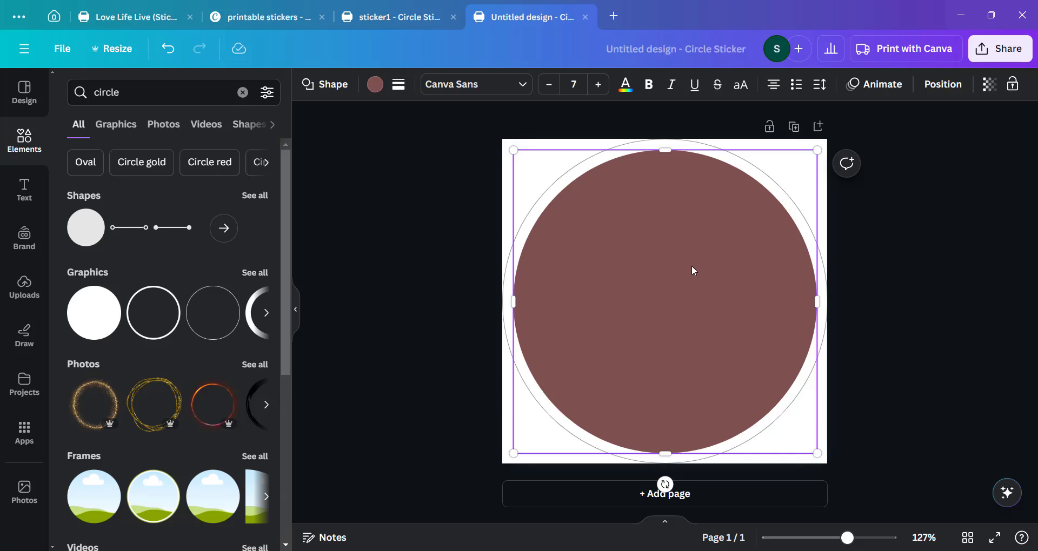
{"action": "mouse_move", "coordinate": [657, 315]}
{"action": "left_mouse_down"}
{"action": "mouse_move", "coordinate": [648, 306]}
{"action": "mouse_move", "coordinate": [688, 303]}
{"action": "mouse_move", "coordinate": [660, 314]}
{"action": "left_mouse_up"}
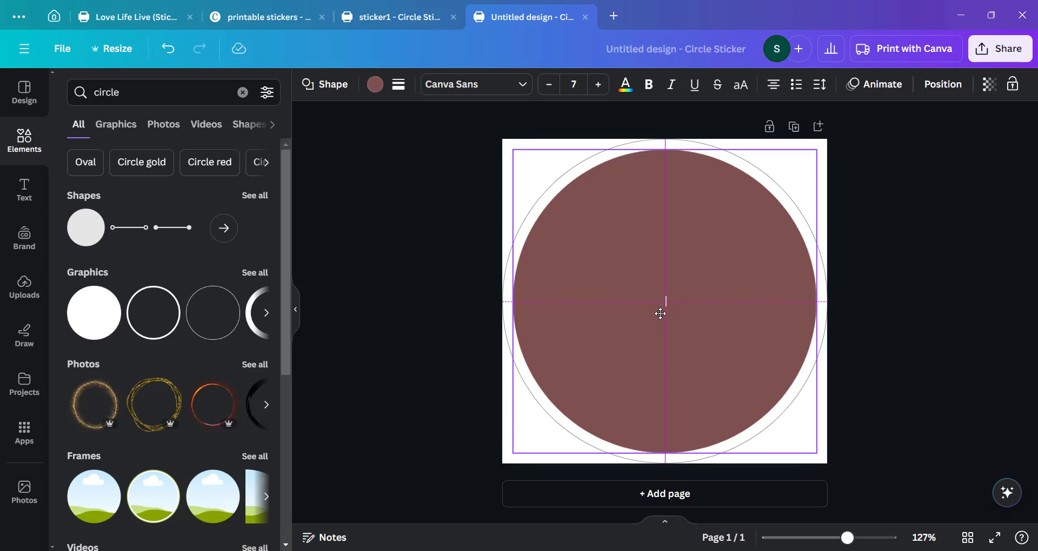
{"action": "left_click_drag", "start_coordinate": [660, 314], "coordinate": [660, 312]}
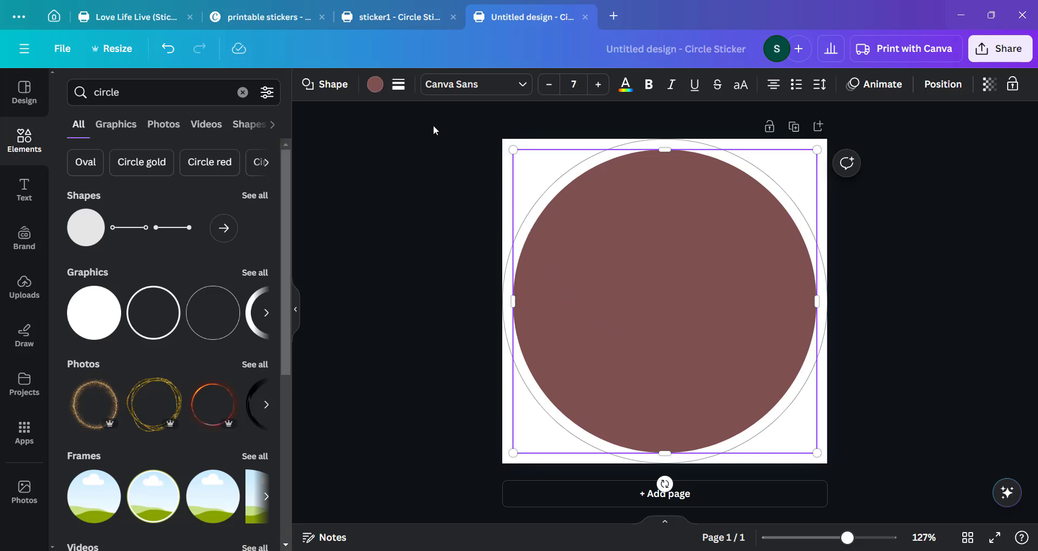
Give the circle a solid border of weight 7 and stretch it to the page edges.
{"action": "left_click", "coordinate": [399, 85]}
{"action": "left_click_drag", "start_coordinate": [405, 172], "coordinate": [433, 173]}
{"action": "left_click", "coordinate": [616, 172]}
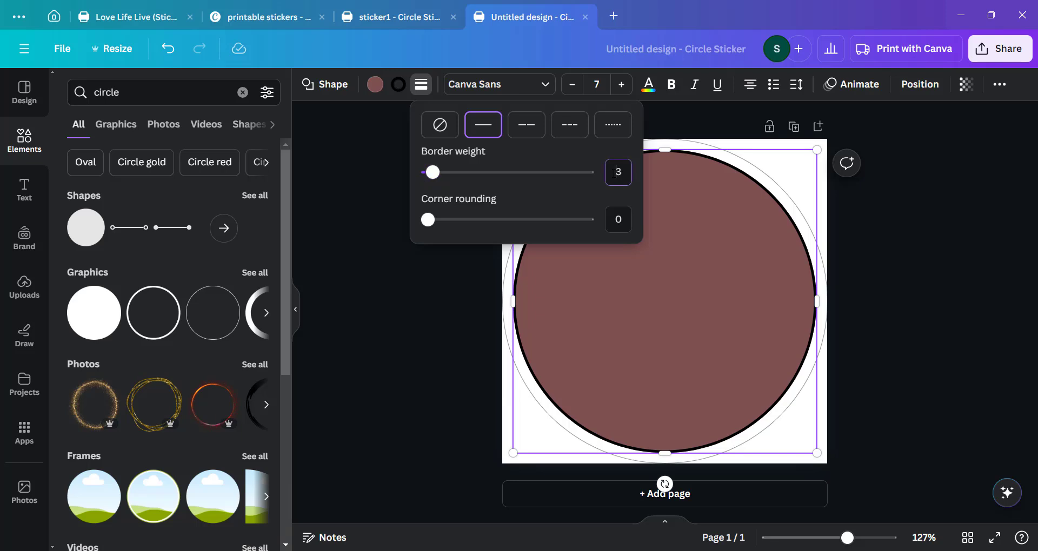
{"action": "left_click_drag", "start_coordinate": [617, 171], "coordinate": [628, 171]}
{"action": "type", "text": "7"}
{"action": "left_click", "coordinate": [688, 310]}
{"action": "key", "text": "Escape"}
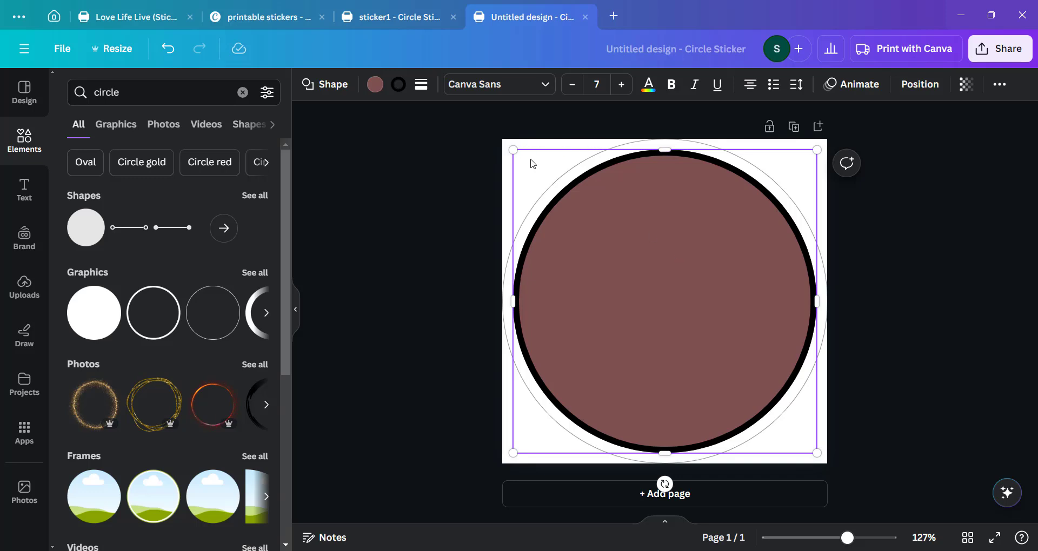
{"action": "left_click_drag", "start_coordinate": [513, 150], "coordinate": [502, 139]}
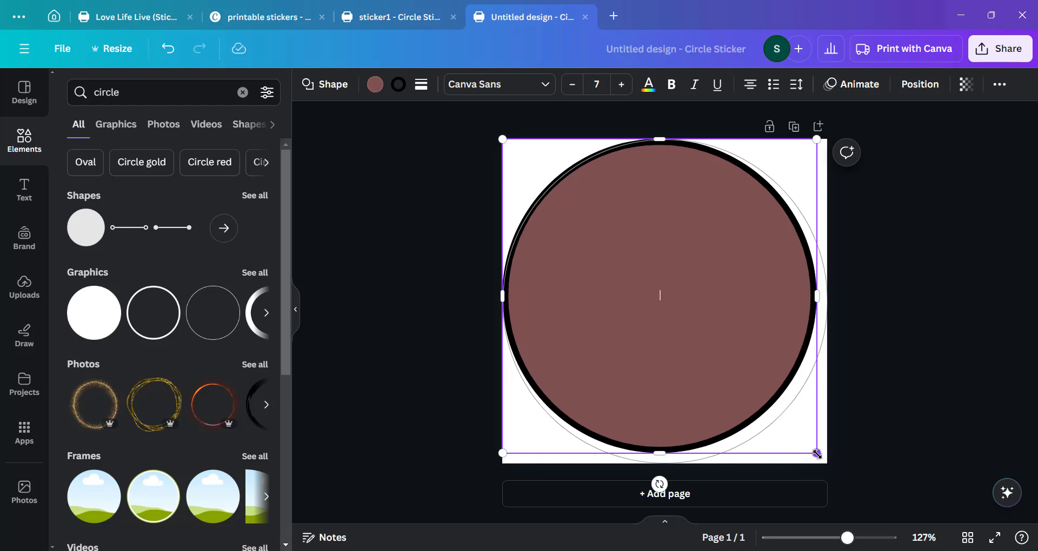
{"action": "left_click_drag", "start_coordinate": [816, 452], "coordinate": [827, 463]}
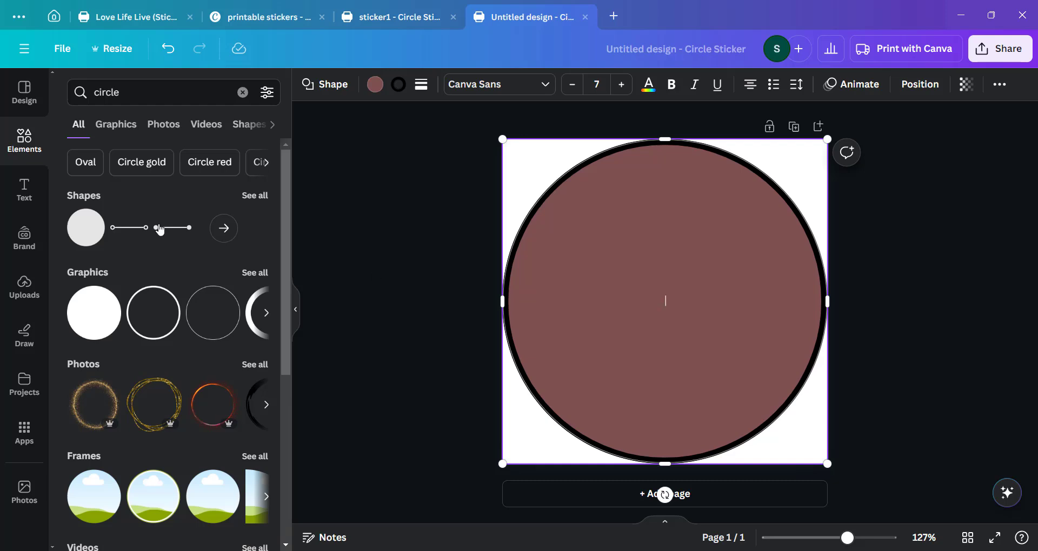
Add a heading text box onto the middle of the circle.
{"action": "left_click", "coordinate": [36, 193]}
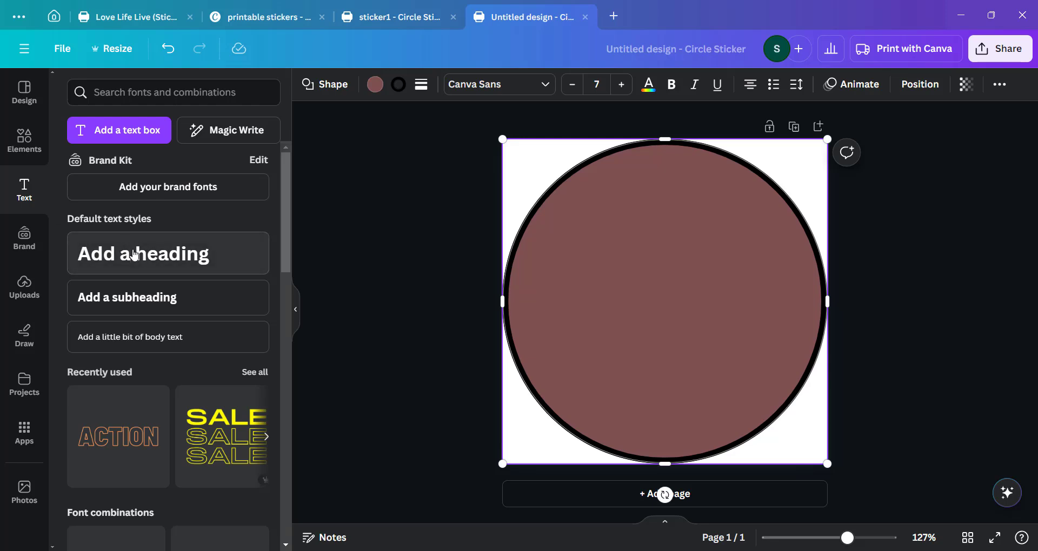
{"action": "left_click_drag", "start_coordinate": [134, 253], "coordinate": [609, 273]}
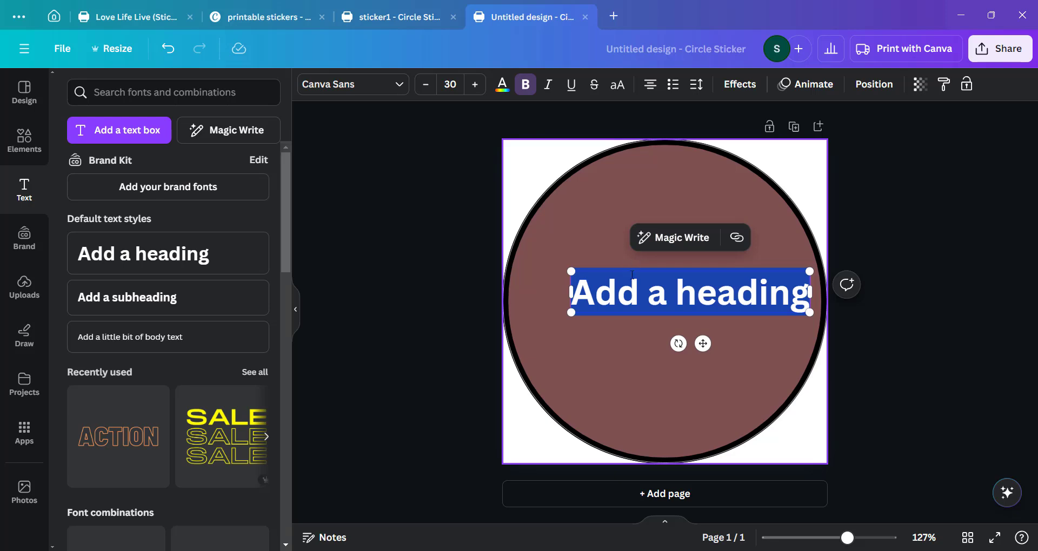
{"action": "right_click", "coordinate": [631, 294]}
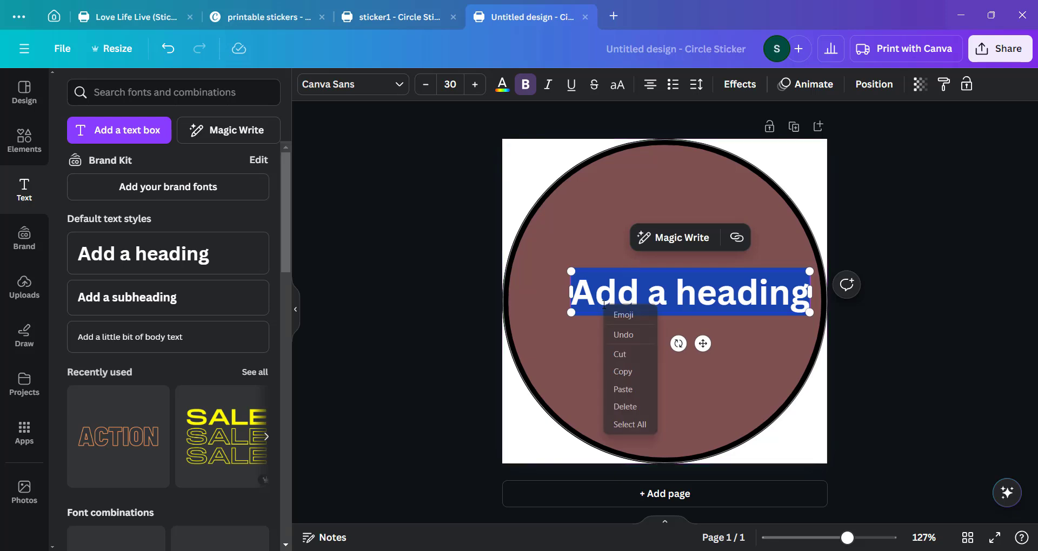
{"action": "left_click", "coordinate": [537, 346]}
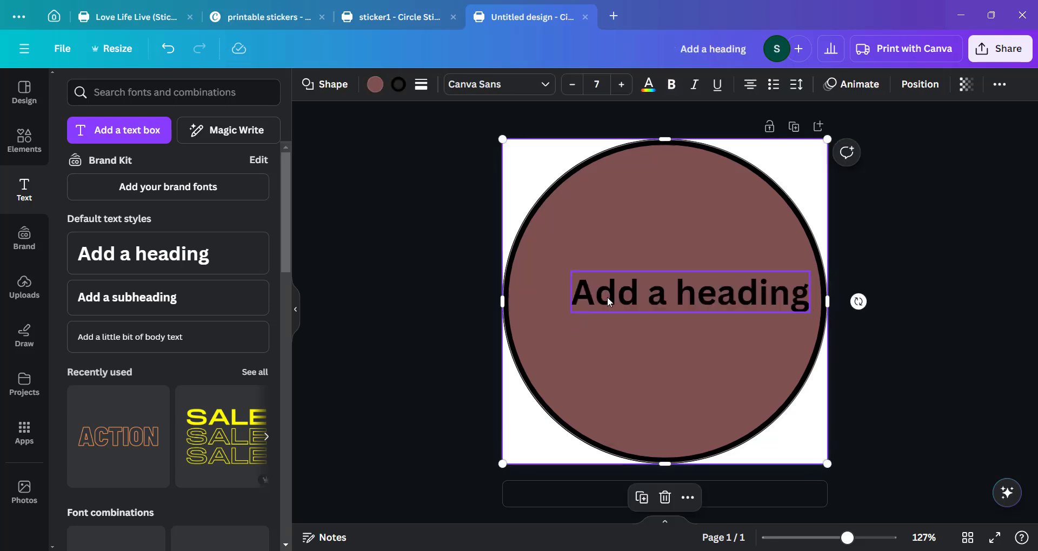
Duplicate the heading and place one copy near the circle's top and the other near its bottom.
{"action": "right_click", "coordinate": [607, 297]}
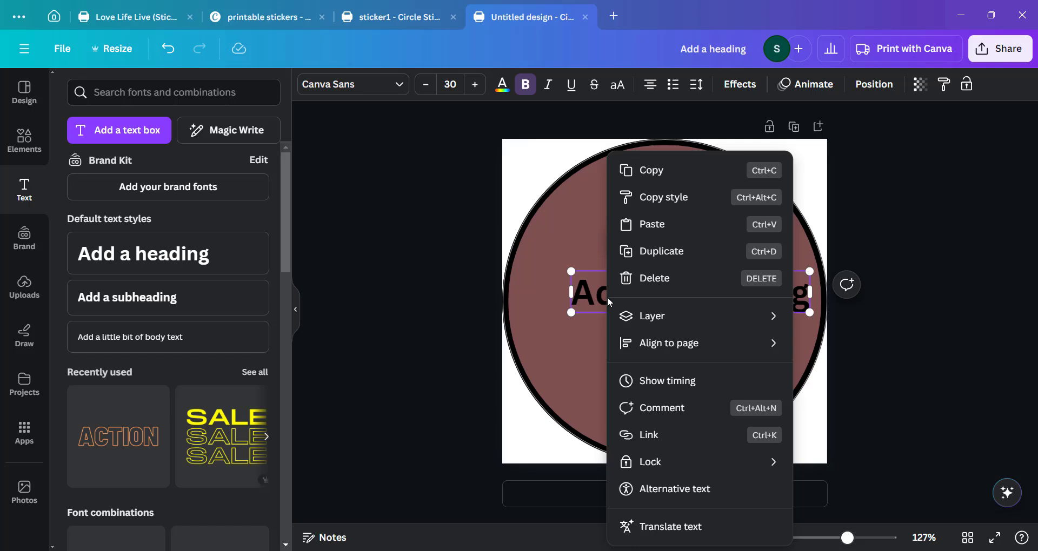
{"action": "left_click", "coordinate": [666, 255]}
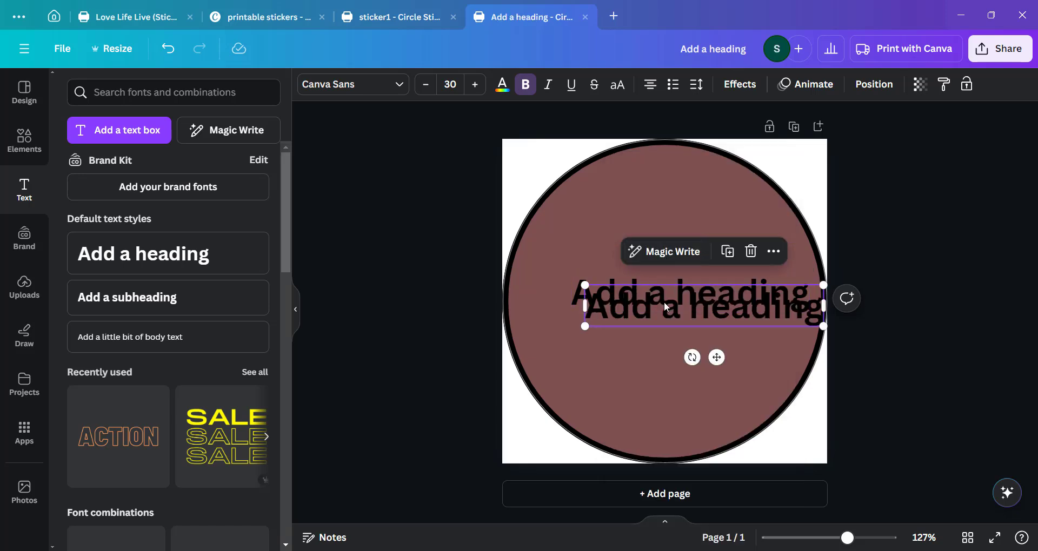
{"action": "left_click_drag", "start_coordinate": [666, 307], "coordinate": [639, 400]}
{"action": "left_click_drag", "start_coordinate": [667, 291], "coordinate": [648, 207]}
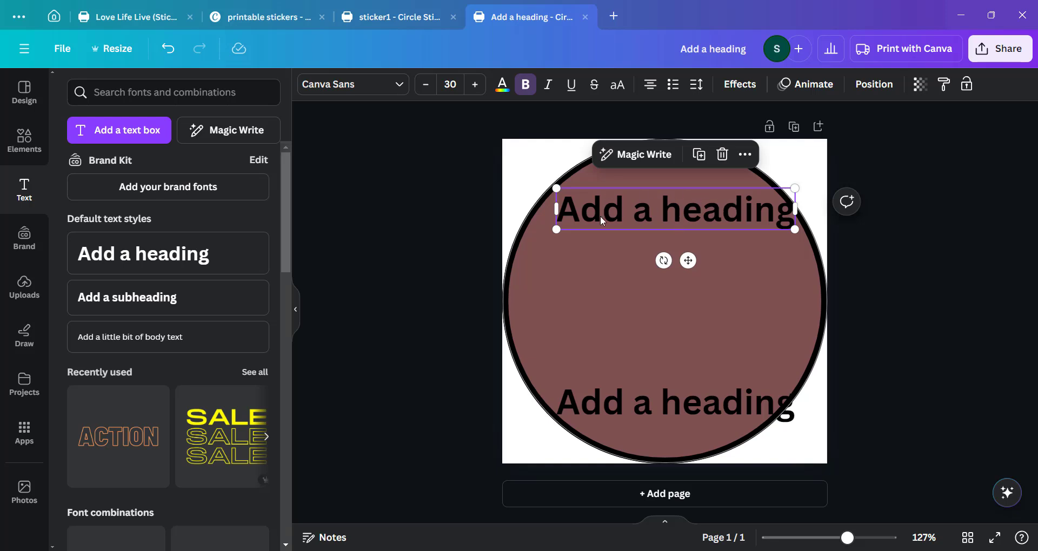
Change the top heading's text to Happy birthday.
{"action": "double_click", "coordinate": [667, 216]}
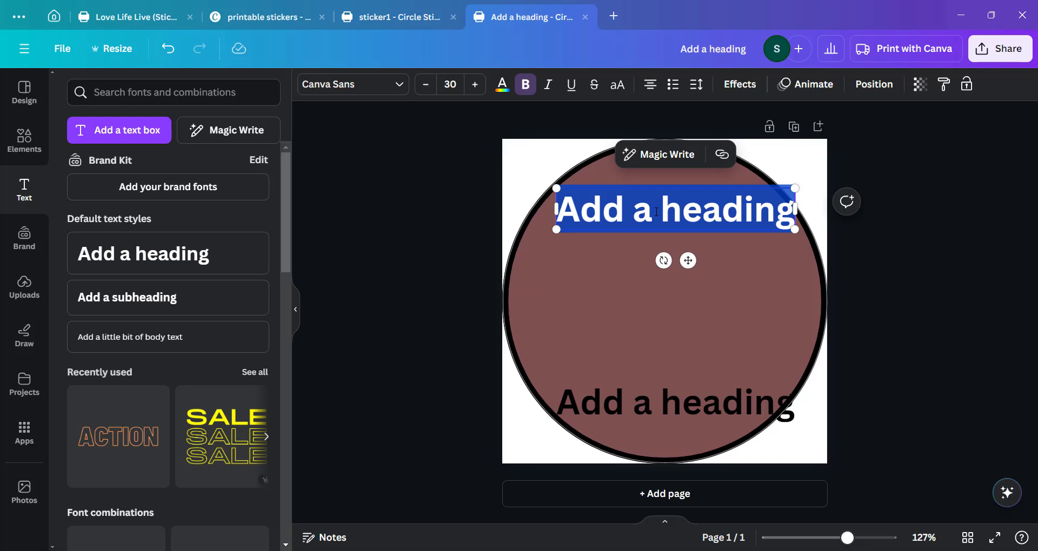
{"action": "type", "text": "Happy"}
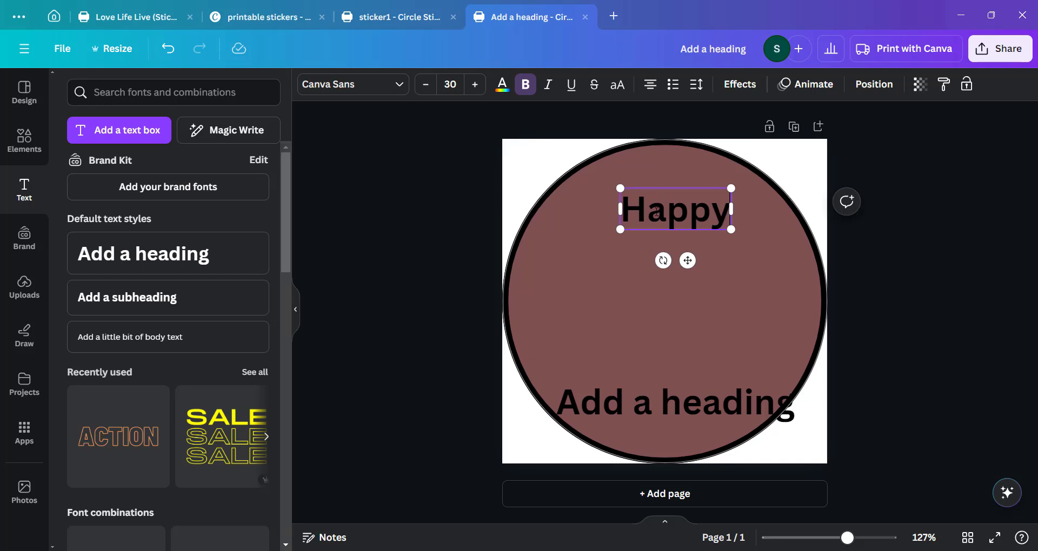
{"action": "type", "text": " birthday"}
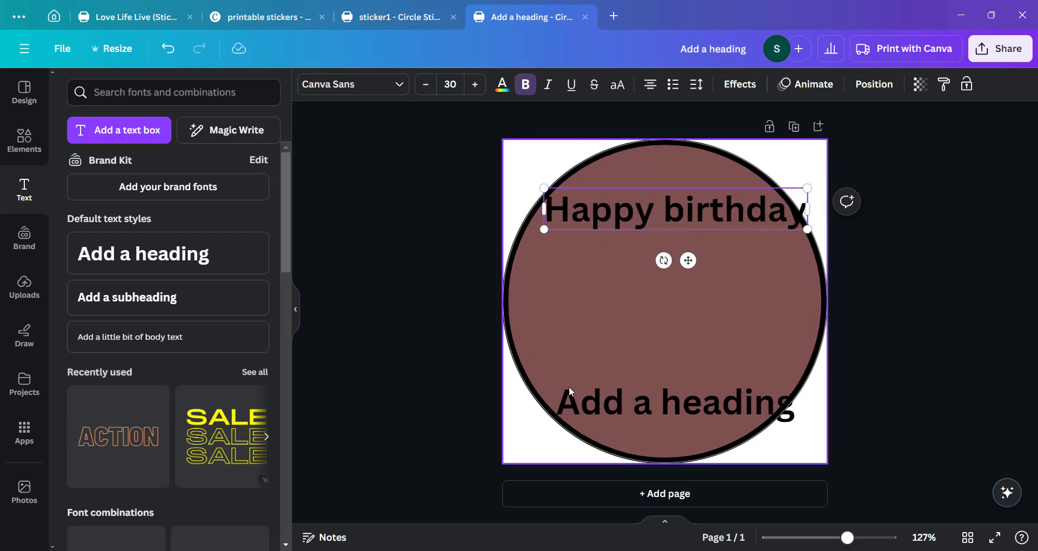
Change the bottom heading's text to Your so grown.
{"action": "double_click", "coordinate": [641, 401]}
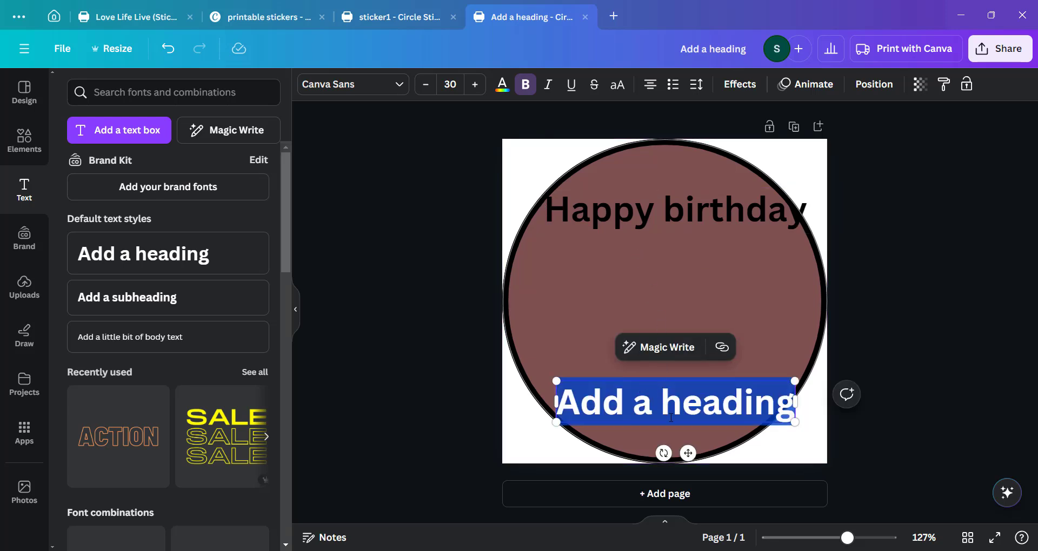
{"action": "double_click", "coordinate": [671, 415]}
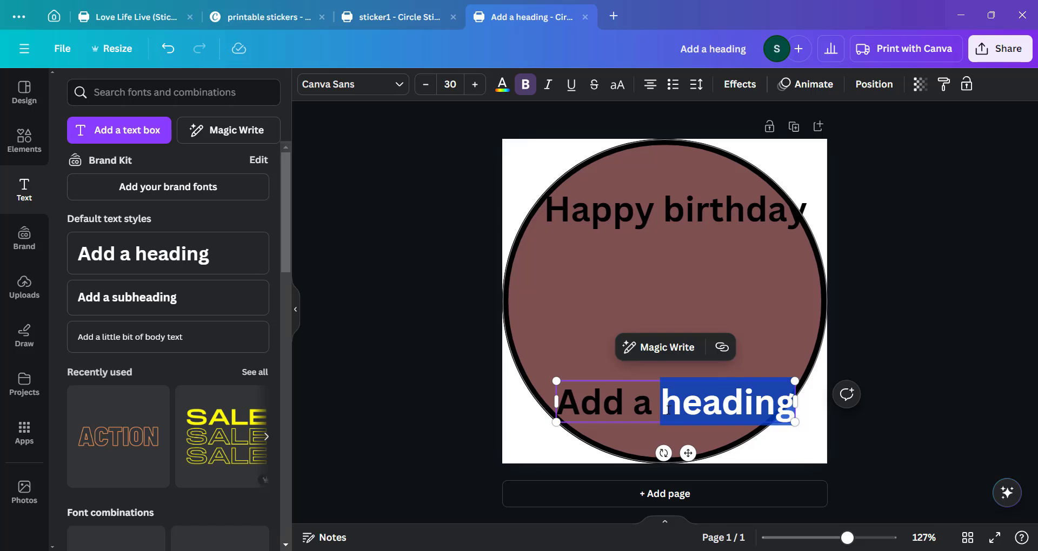
{"action": "key", "text": "BackSpace"}
{"action": "key", "text": "BackSpace"}
{"action": "key", "text": "BackSpace"}
{"action": "key", "text": "BackSpace"}
{"action": "key", "text": "BackSpace"}
{"action": "key", "text": "BackSpace"}
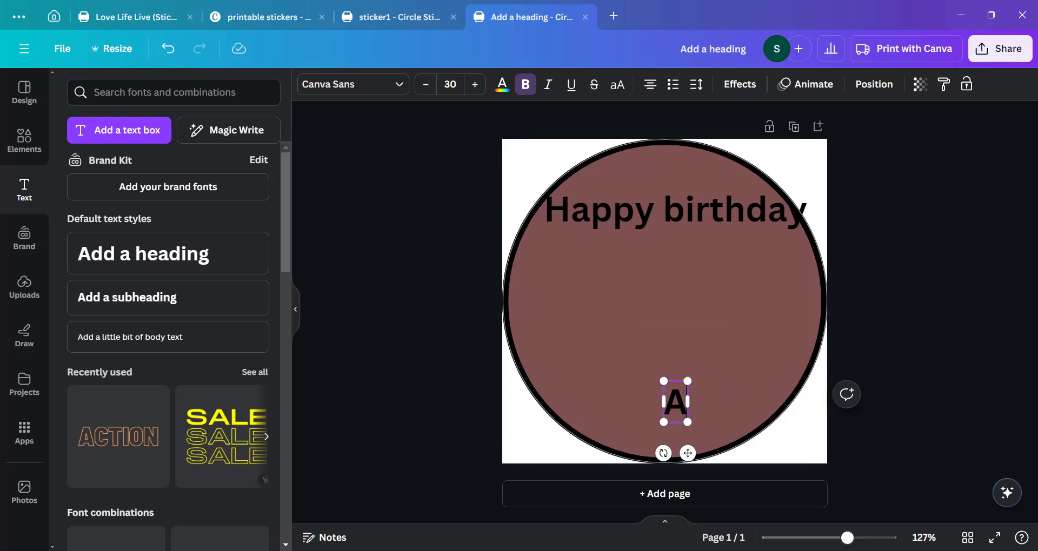
{"action": "key", "text": "BackSpace"}
{"action": "type", "text": "Yor"}
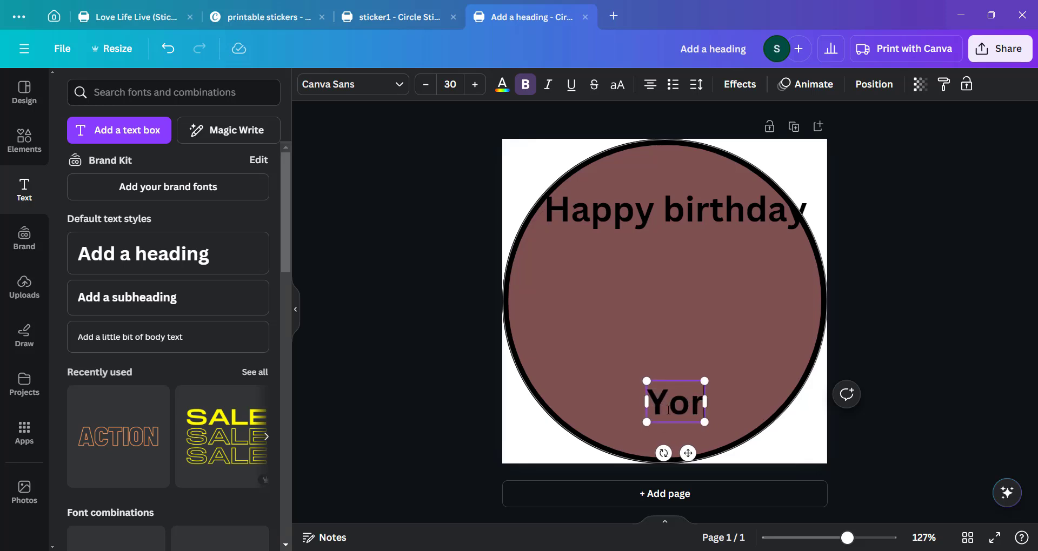
{"action": "key", "text": "BackSpace"}
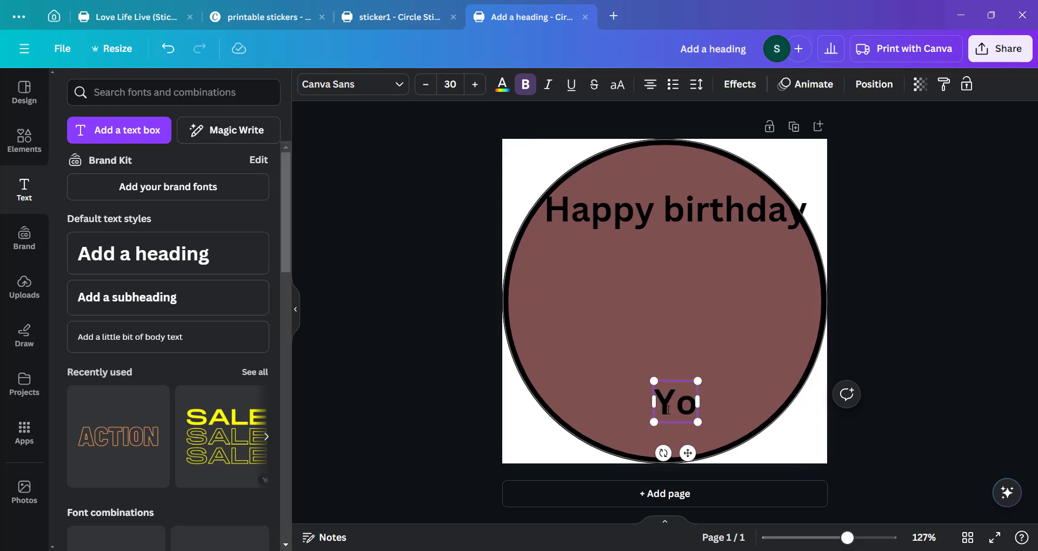
{"action": "type", "text": "ur so"}
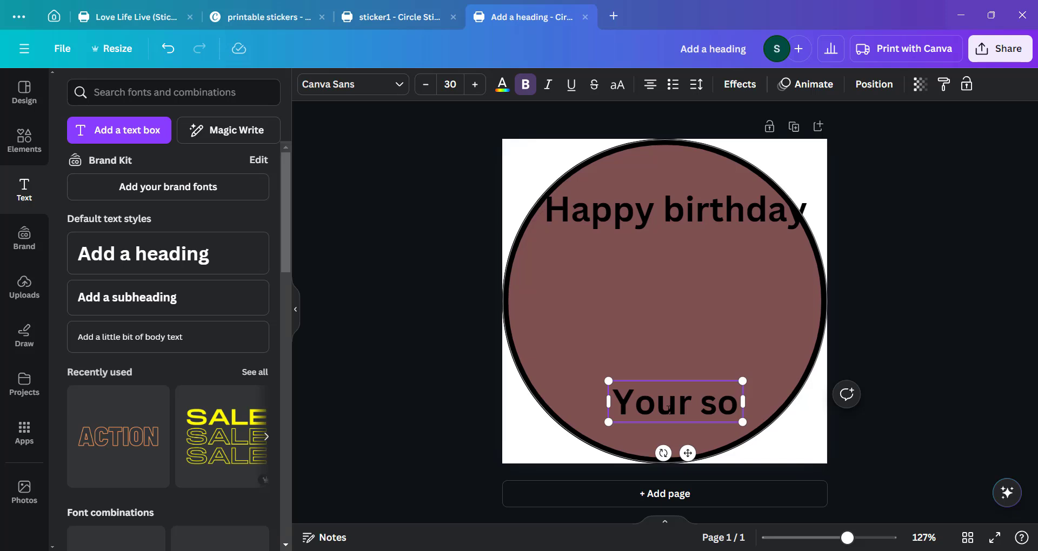
{"action": "key", "text": "BackSpace"}
{"action": "type", "text": "o"}
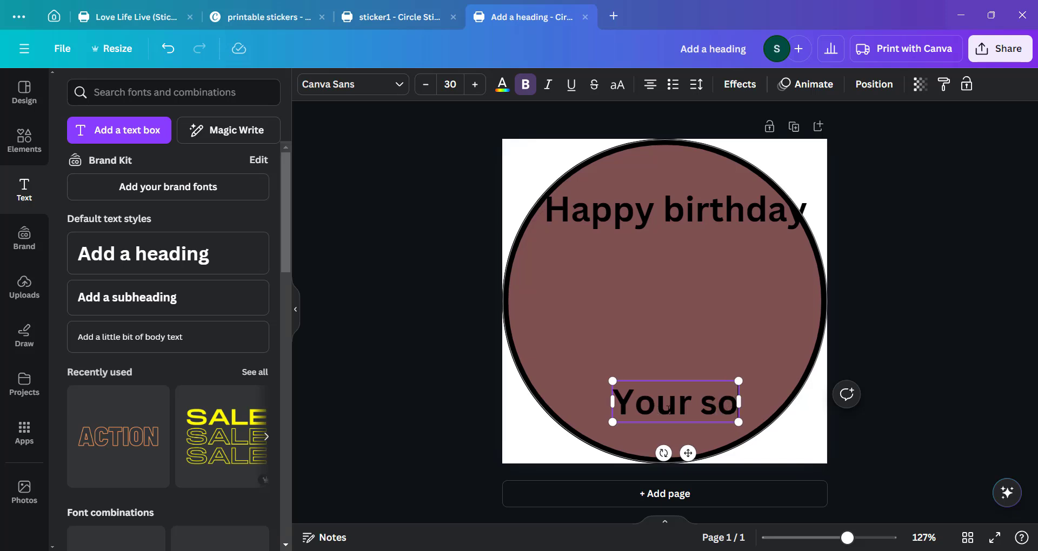
{"action": "type", "text": " grown"}
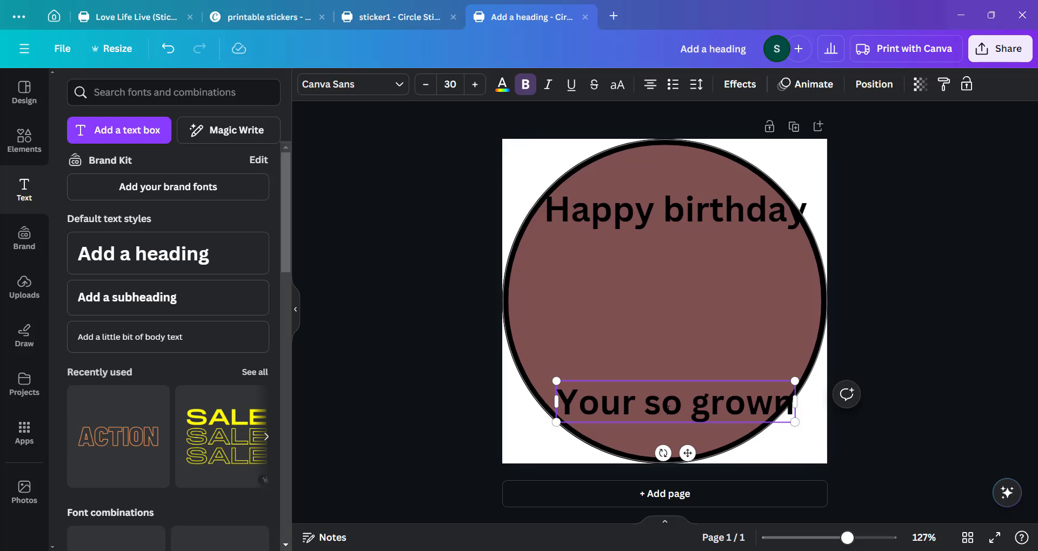
{"action": "left_click", "coordinate": [653, 282]}
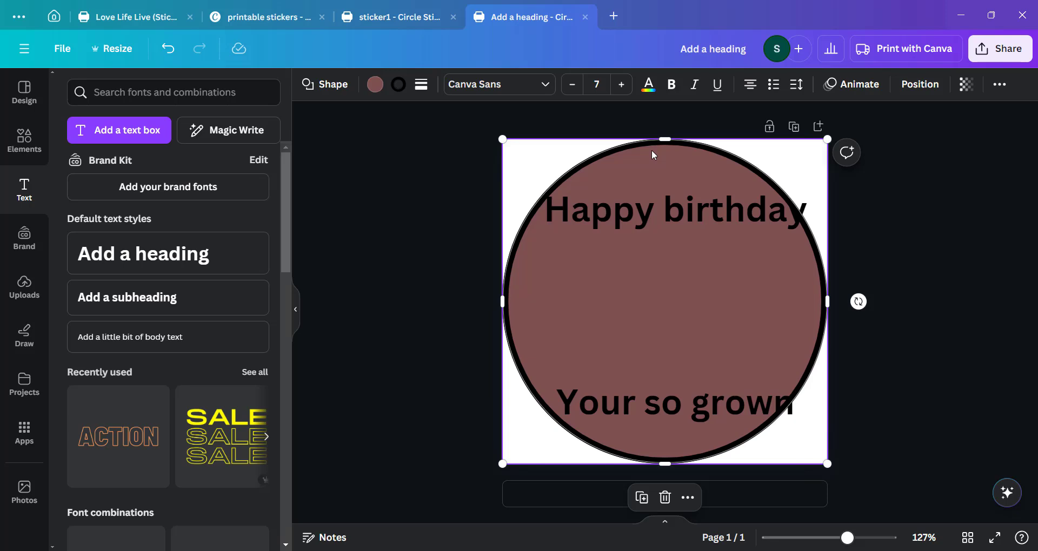
{"action": "key", "text": "alt+Tab"}
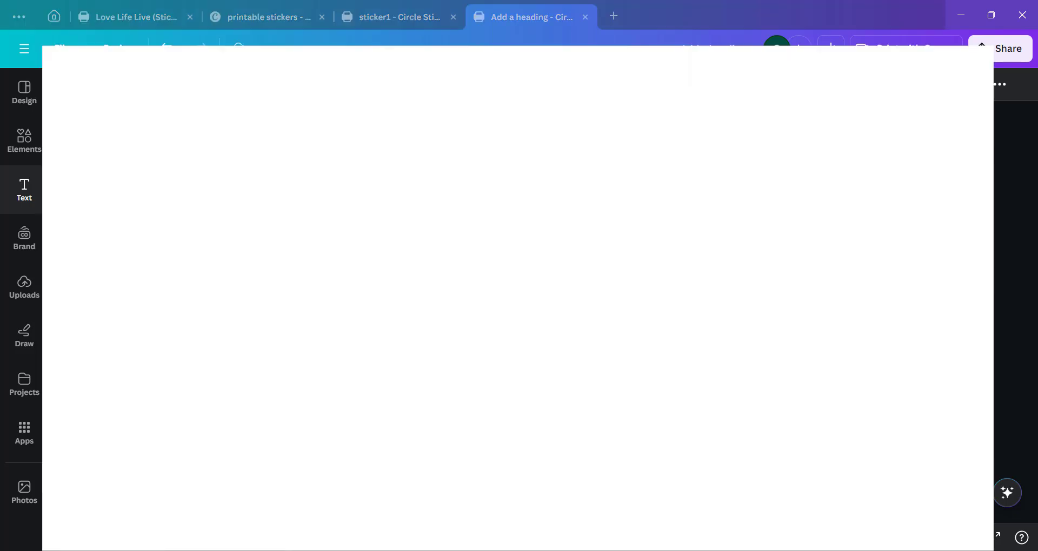
{"action": "key", "text": "alt+Tab"}
{"action": "key", "text": "alt+Tab"}
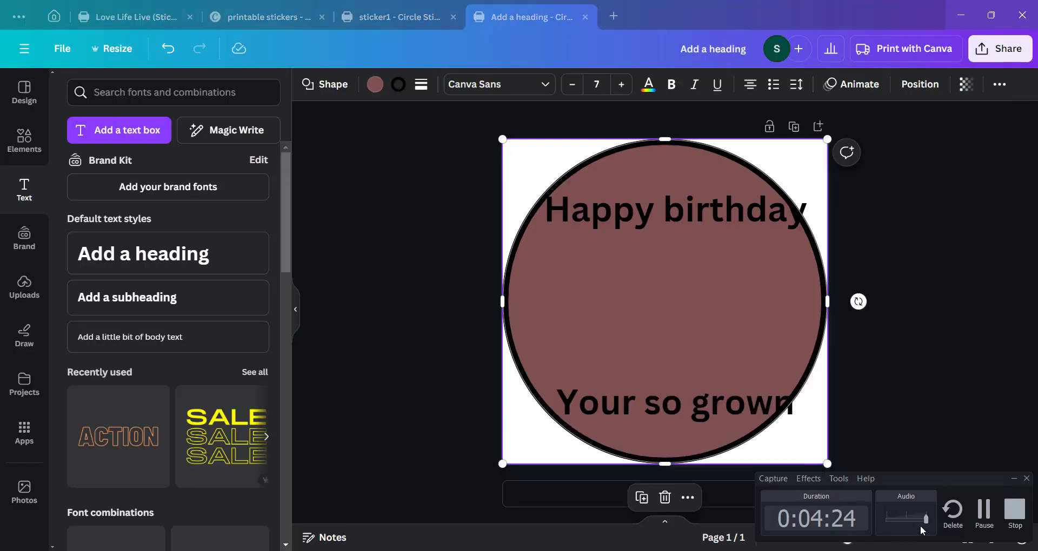
{"action": "left_click", "coordinate": [983, 514]}
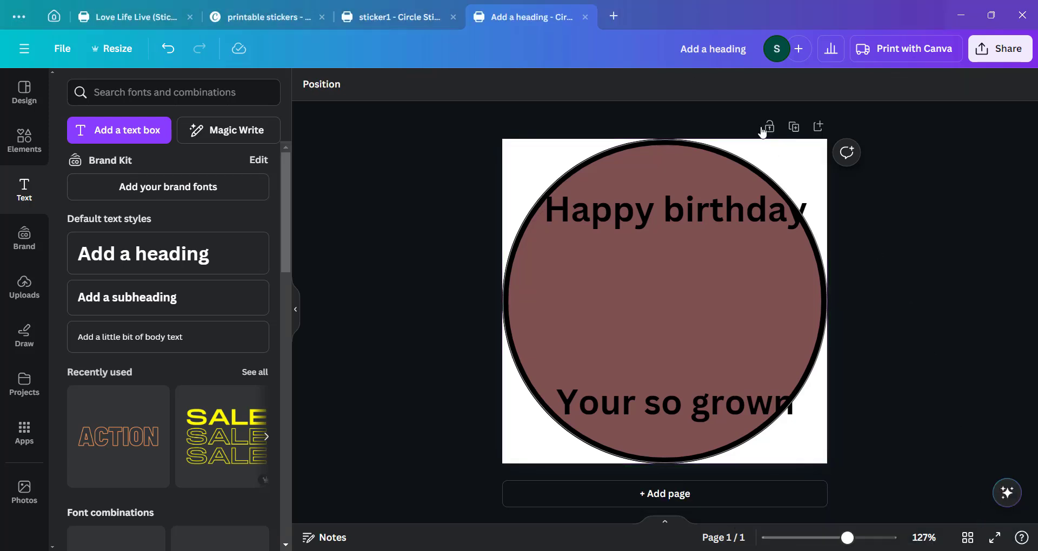
Apply the Curve text effect to the Happy birthday heading and move it up along the circle's top edge.
{"action": "left_click", "coordinate": [686, 221]}
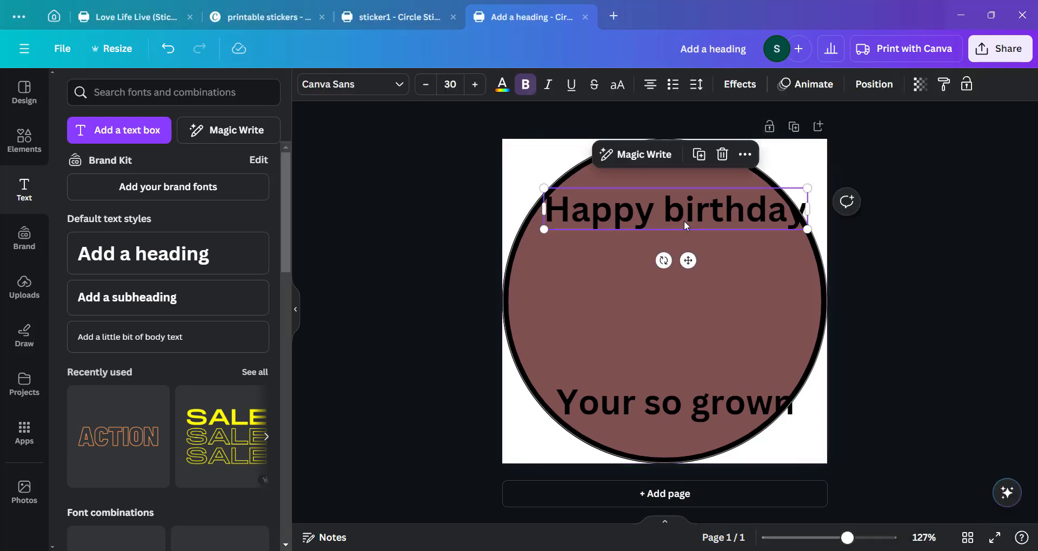
{"action": "left_click", "coordinate": [742, 85]}
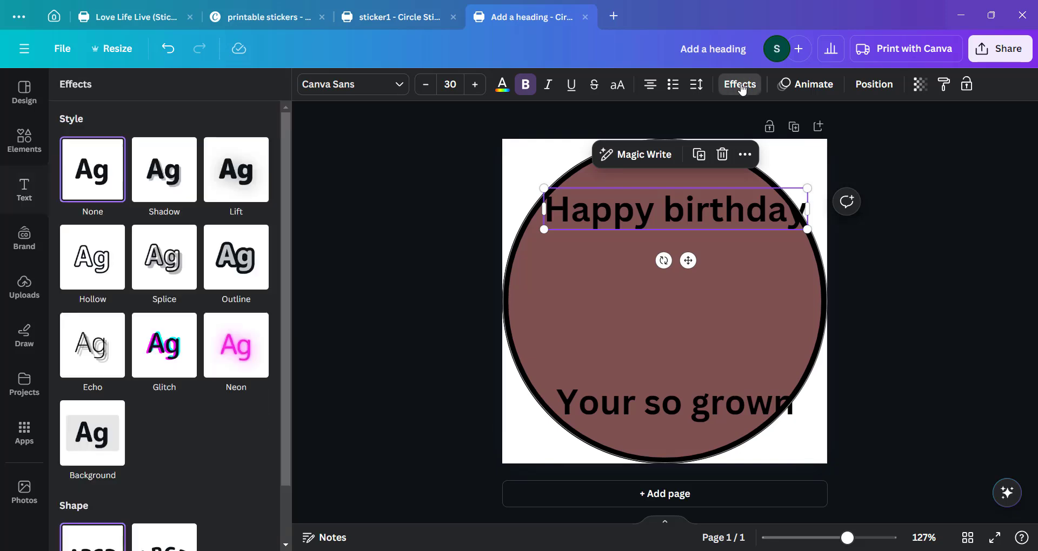
{"action": "scroll", "coordinate": [236, 184], "scroll_direction": "down", "scroll_amount": 2}
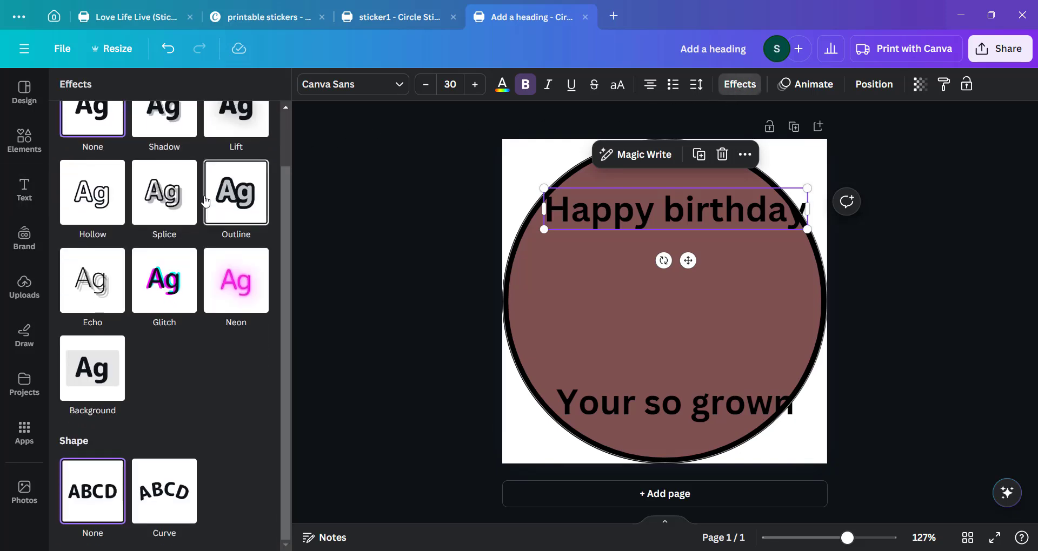
{"action": "left_click", "coordinate": [176, 504]}
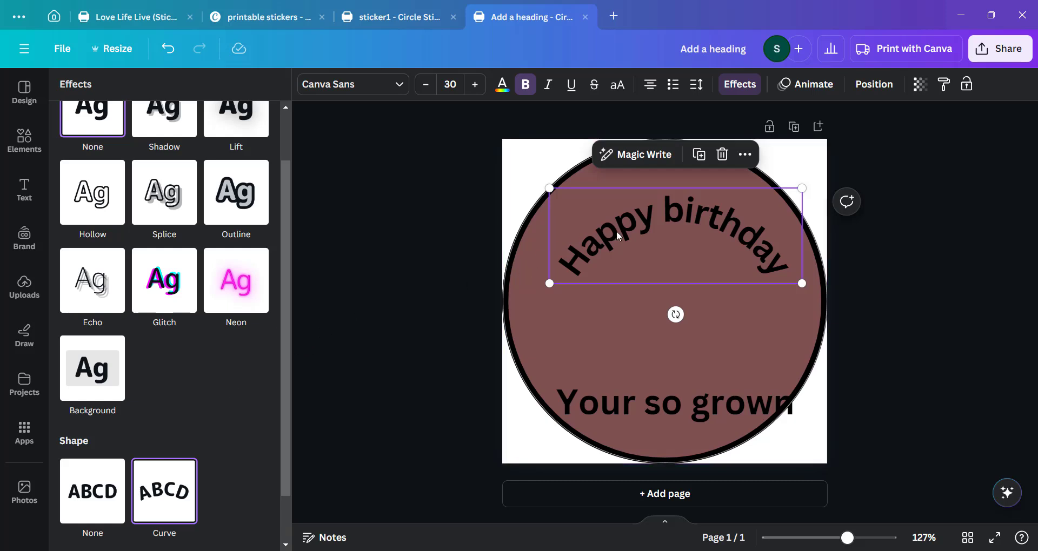
{"action": "left_click_drag", "start_coordinate": [628, 263], "coordinate": [621, 219]}
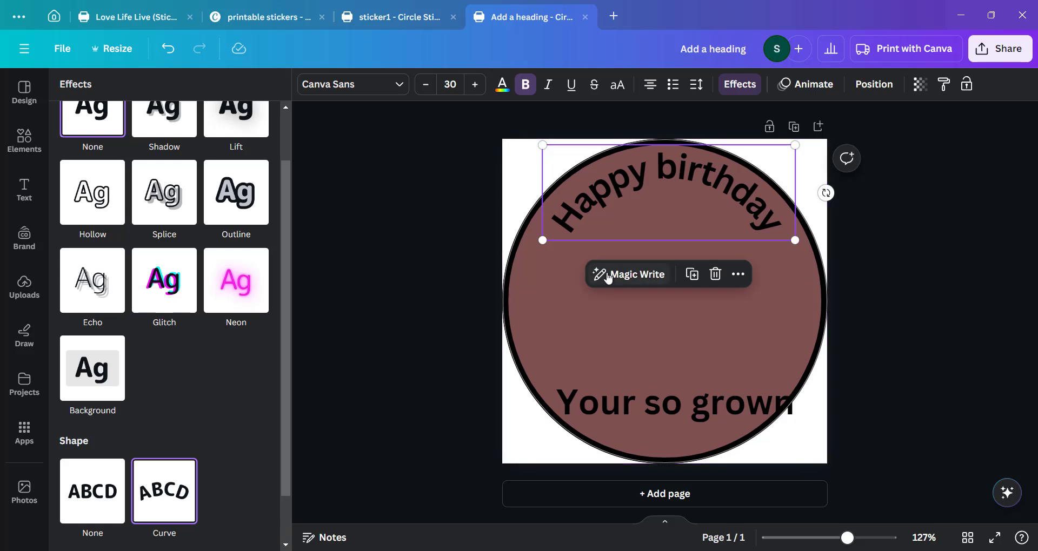
Set the Happy birthday heading's curve amount to 56.
{"action": "double_click", "coordinate": [636, 203]}
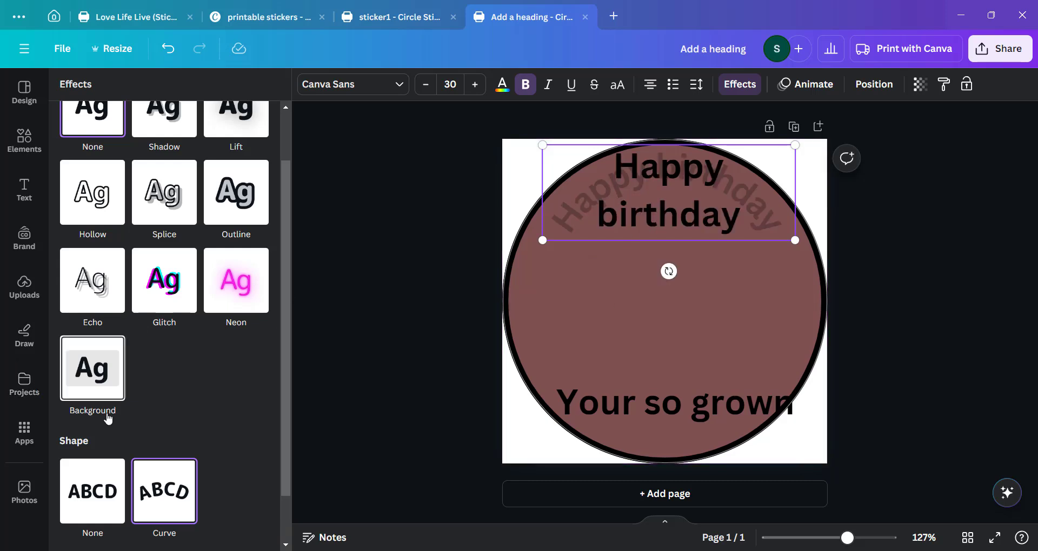
{"action": "scroll", "coordinate": [109, 419], "scroll_direction": "down", "scroll_amount": 2}
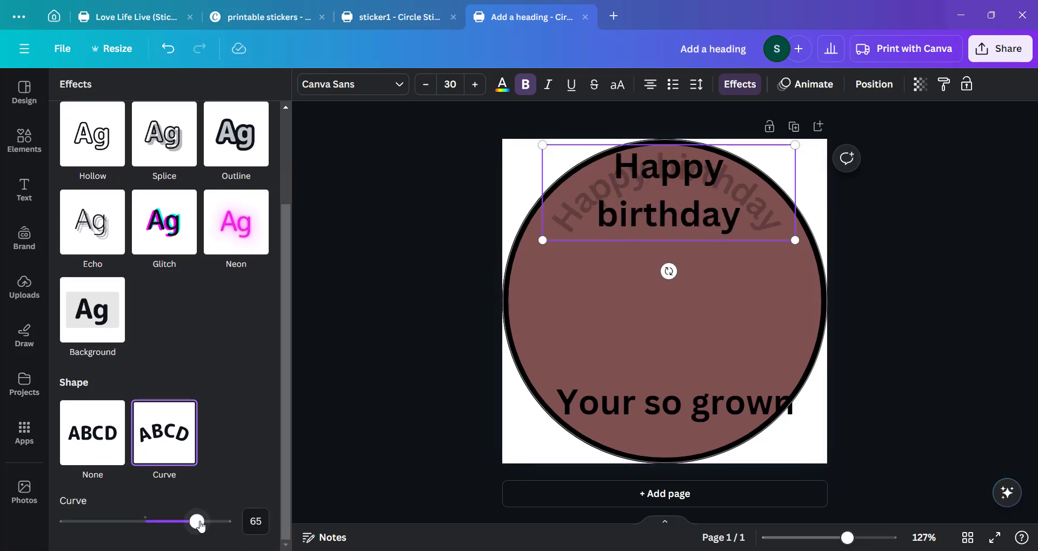
{"action": "left_click_drag", "start_coordinate": [197, 522], "coordinate": [190, 527]}
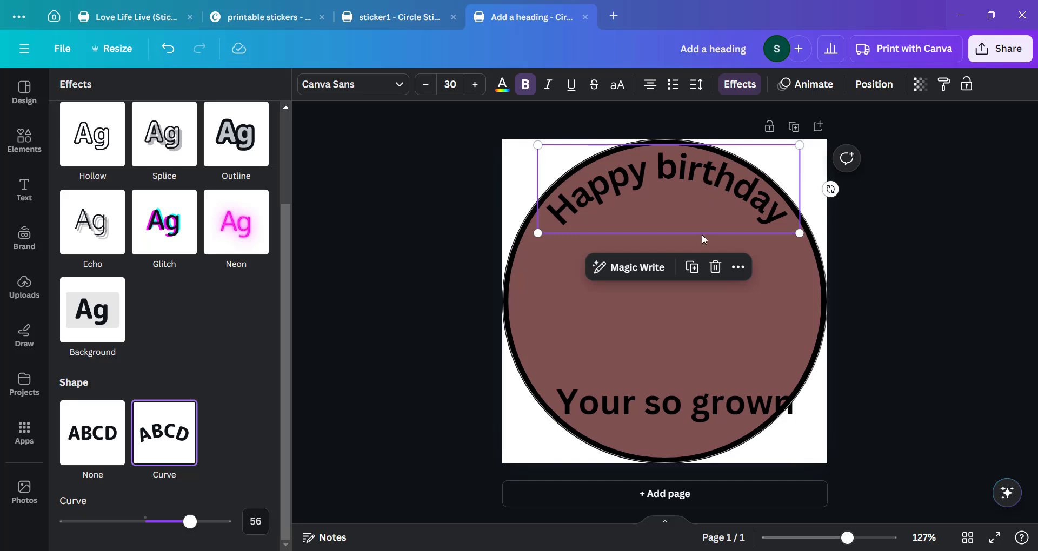
Apply the Curve effect to the bottom heading with a negative curve of -35 so it bends downward.
{"action": "left_click", "coordinate": [652, 406]}
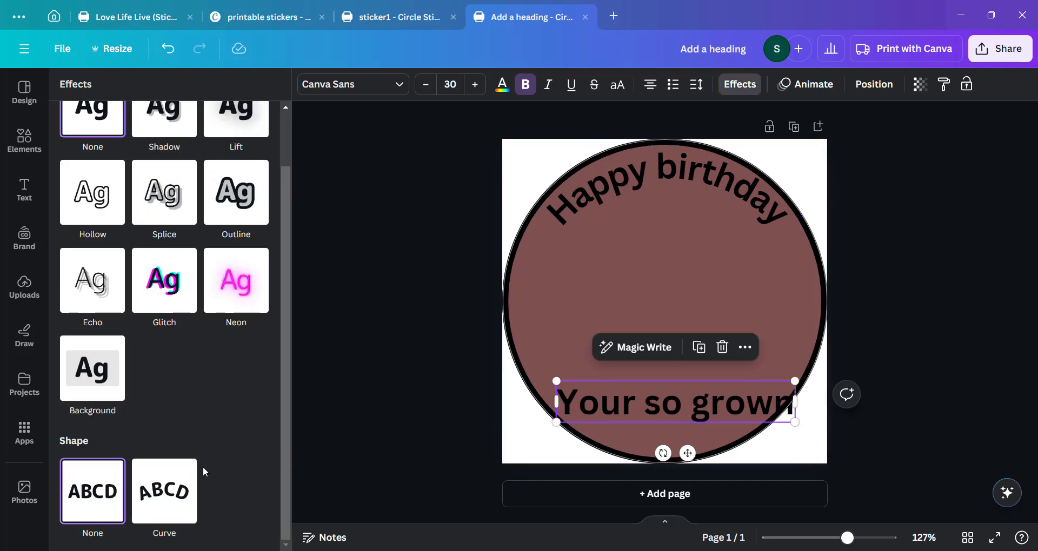
{"action": "left_click", "coordinate": [182, 489]}
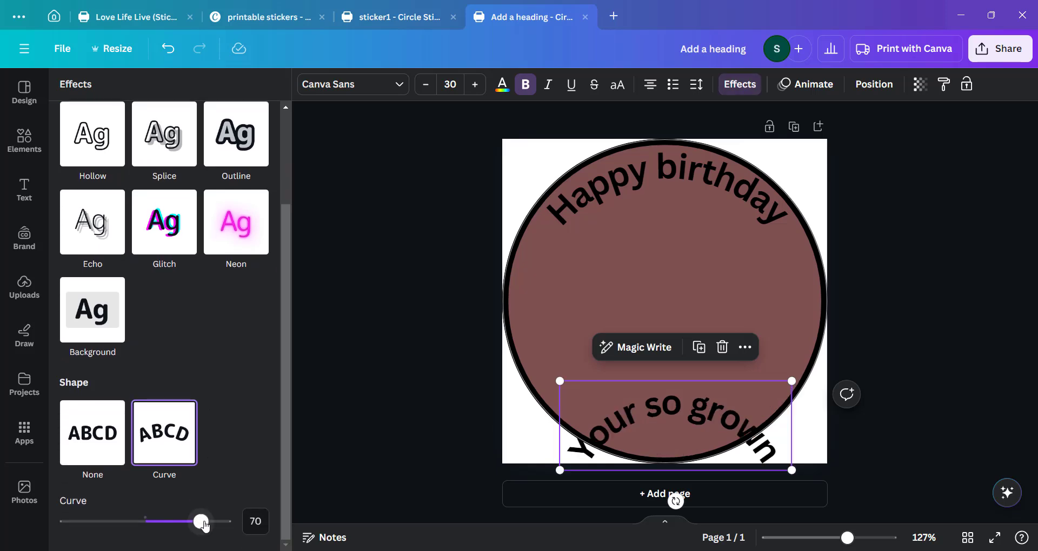
{"action": "left_click_drag", "start_coordinate": [200, 522], "coordinate": [118, 521]}
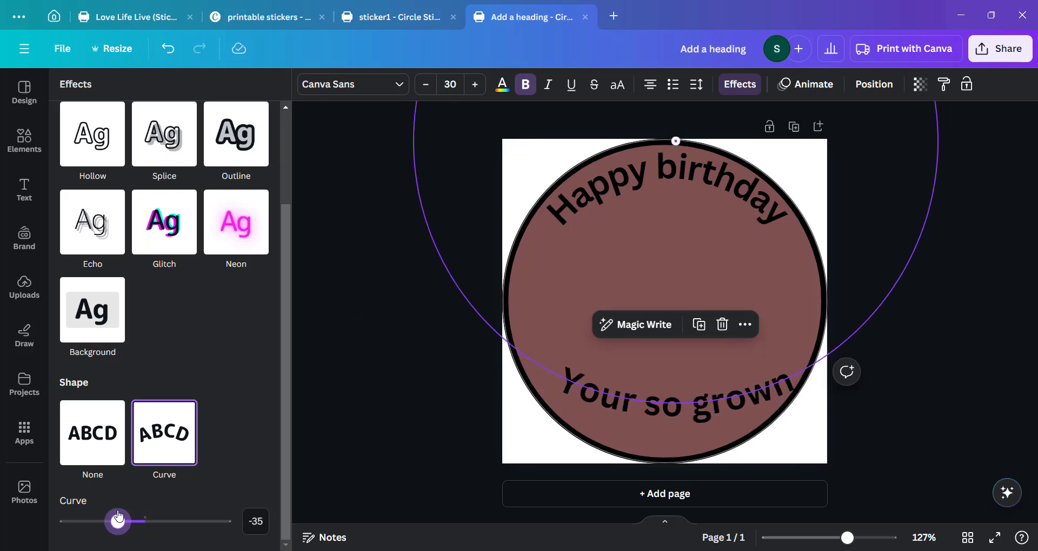
Adjust the bottom heading's curve to -53 and nudge it to follow the circle's lower edge.
{"action": "left_click_drag", "start_coordinate": [638, 390], "coordinate": [627, 409]}
{"action": "left_click_drag", "start_coordinate": [112, 526], "coordinate": [107, 523]}
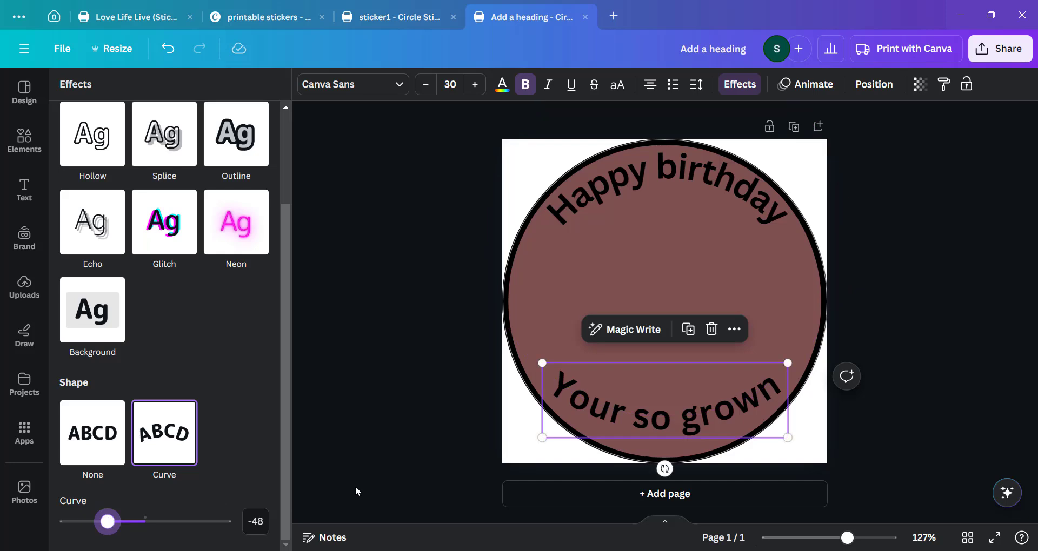
{"action": "left_click_drag", "start_coordinate": [643, 413], "coordinate": [640, 419]}
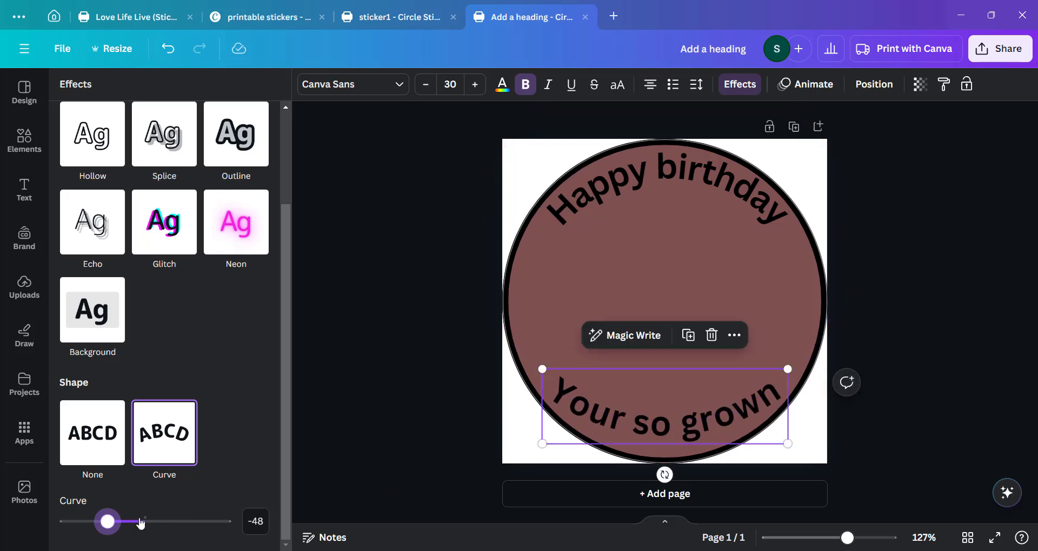
{"action": "left_click_drag", "start_coordinate": [108, 523], "coordinate": [105, 525]}
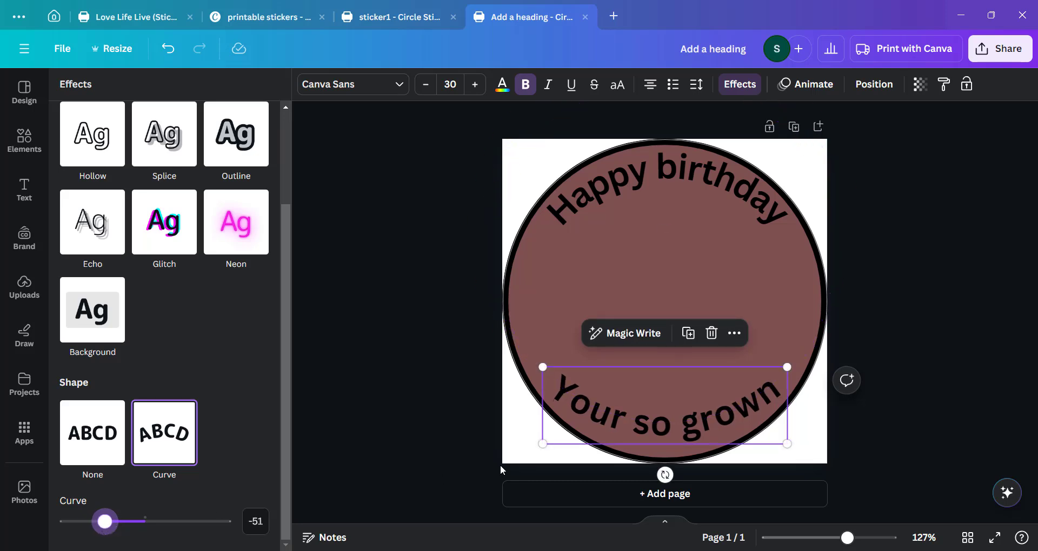
{"action": "left_click_drag", "start_coordinate": [691, 422], "coordinate": [691, 421]}
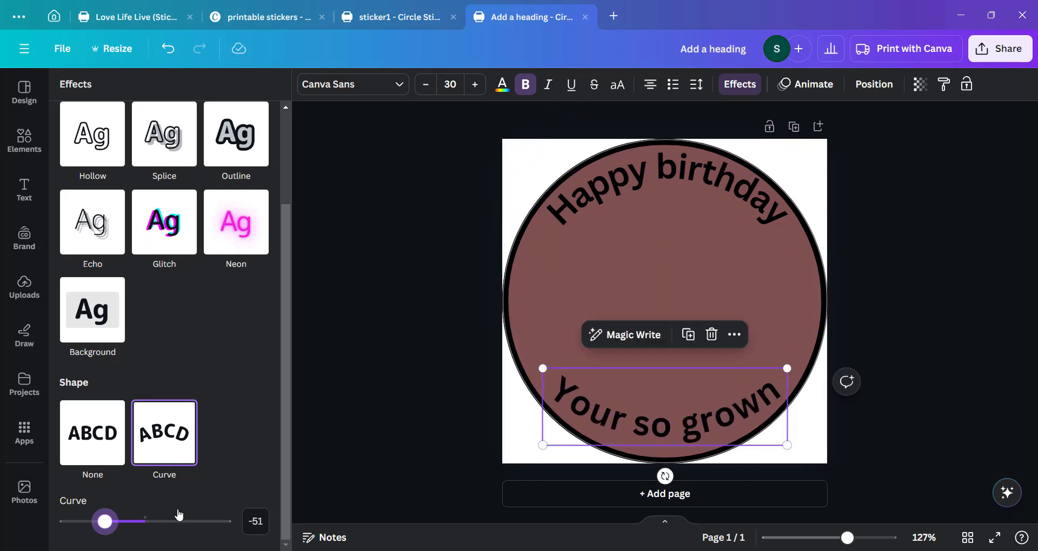
{"action": "left_click_drag", "start_coordinate": [108, 527], "coordinate": [106, 526]}
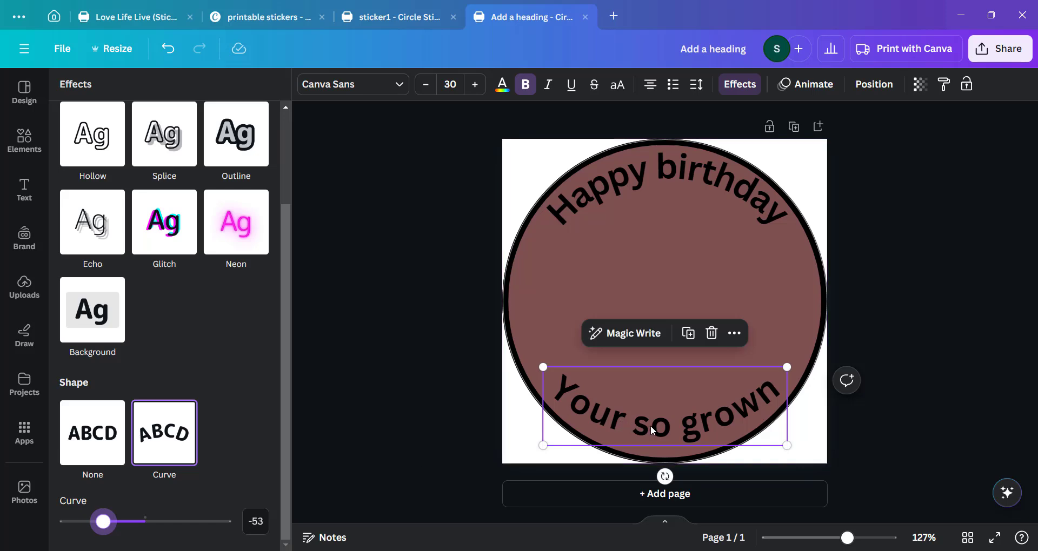
{"action": "left_click_drag", "start_coordinate": [652, 431], "coordinate": [650, 433]}
{"action": "left_click", "coordinate": [454, 382]}
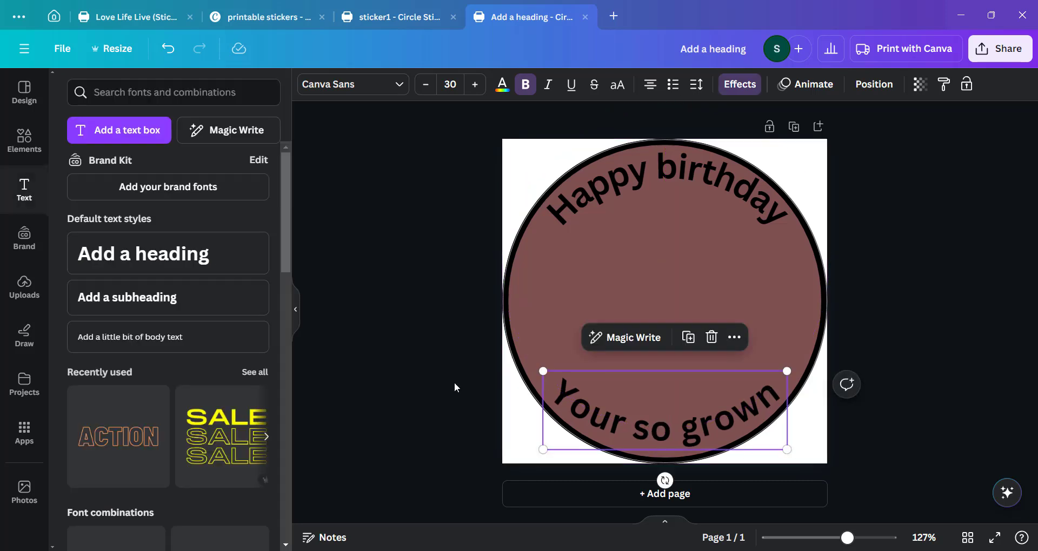
{"action": "left_click", "coordinate": [541, 310]}
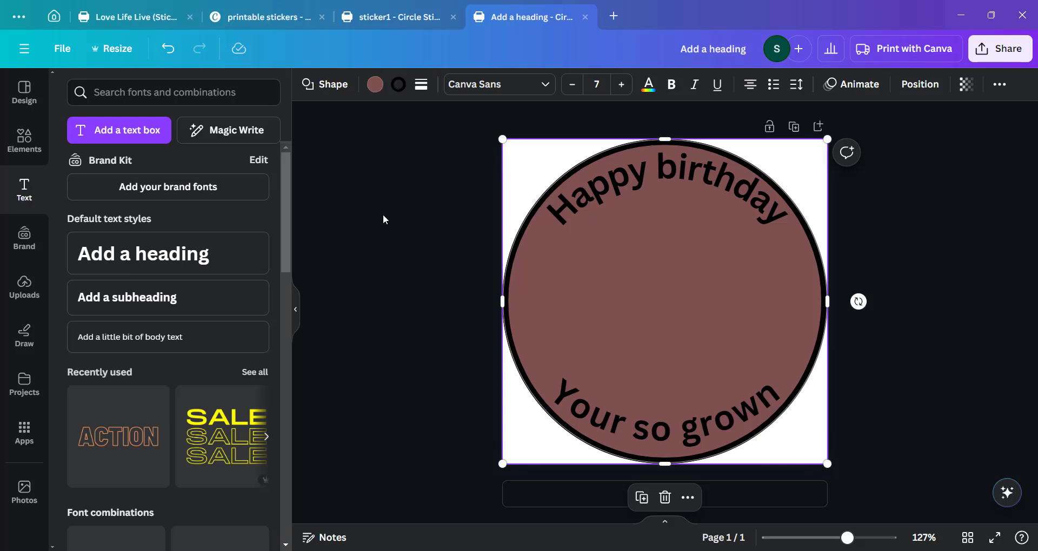
Search the elements library for happy graphics.
{"action": "left_click", "coordinate": [23, 140]}
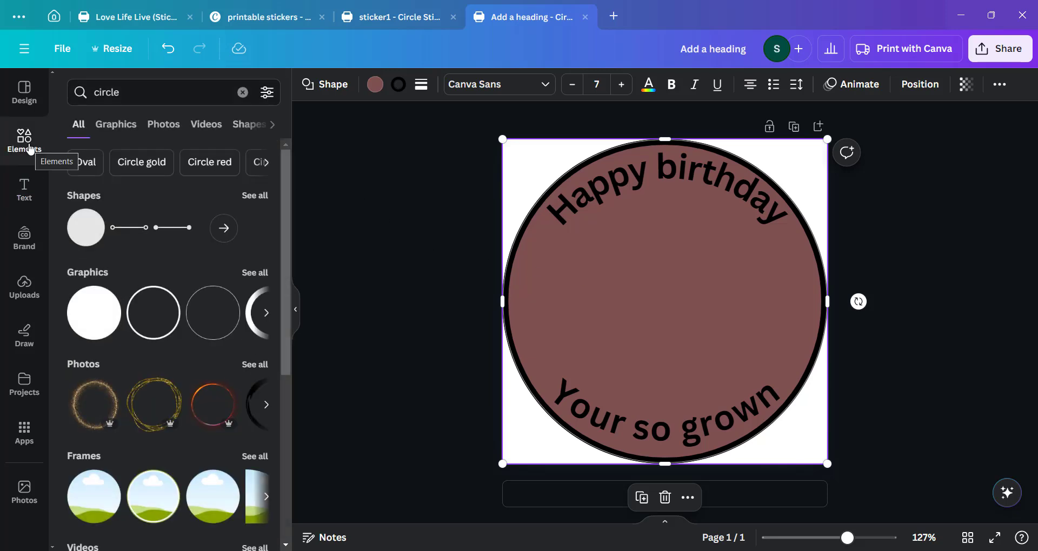
{"action": "left_click", "coordinate": [144, 95]}
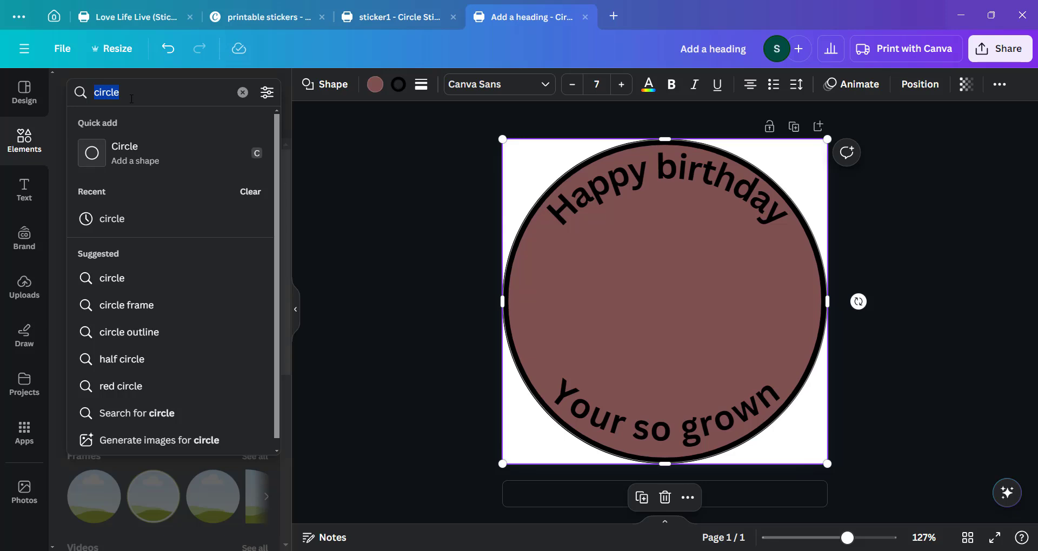
{"action": "type", "text": "appy"}
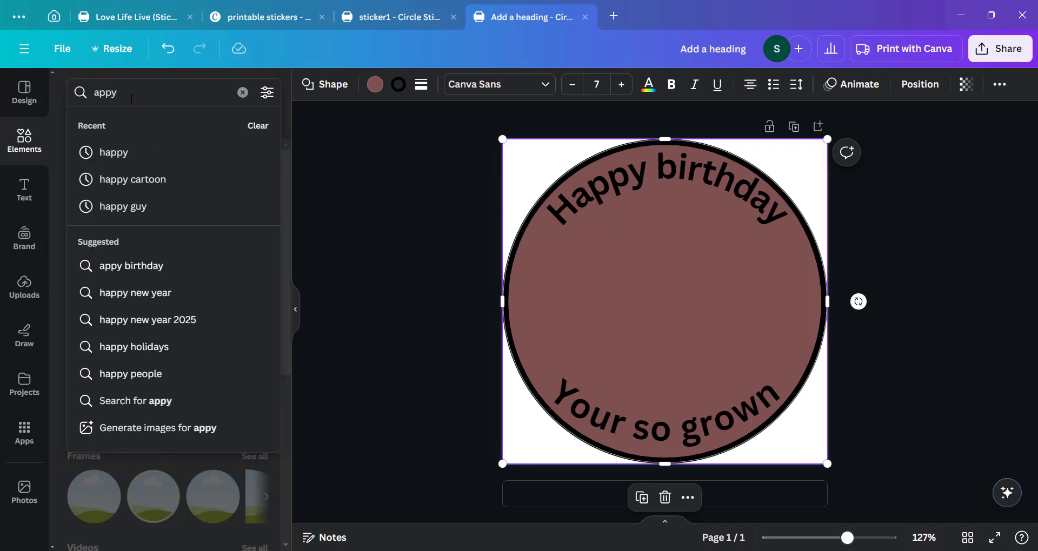
{"action": "type", "text": "d"}
{"action": "key", "text": "BackSpace"}
{"action": "key", "text": "BackSpace"}
{"action": "key", "text": "BackSpace"}
{"action": "key", "text": "BackSpace"}
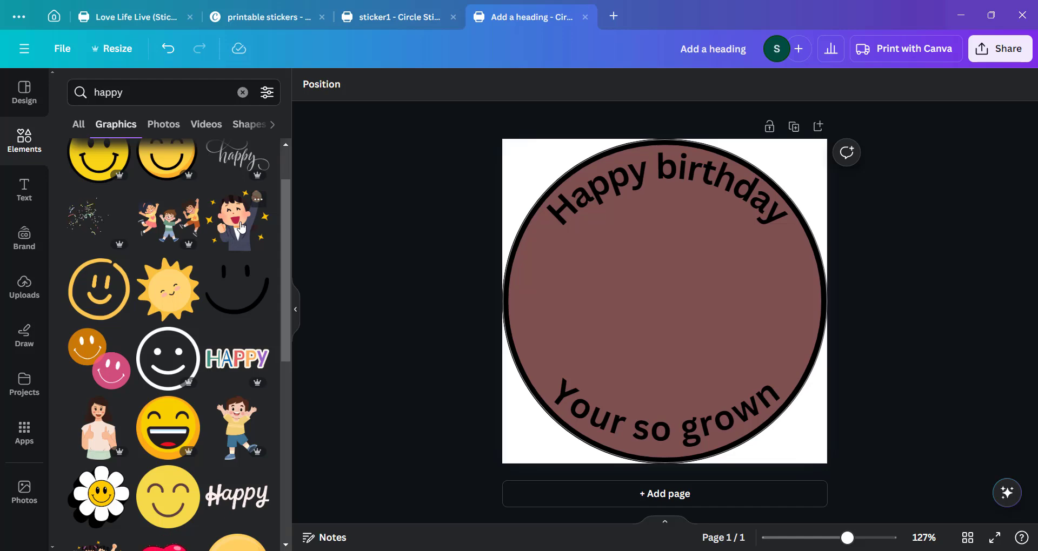
{"action": "scroll", "coordinate": [241, 228], "scroll_direction": "up", "scroll_amount": 2}
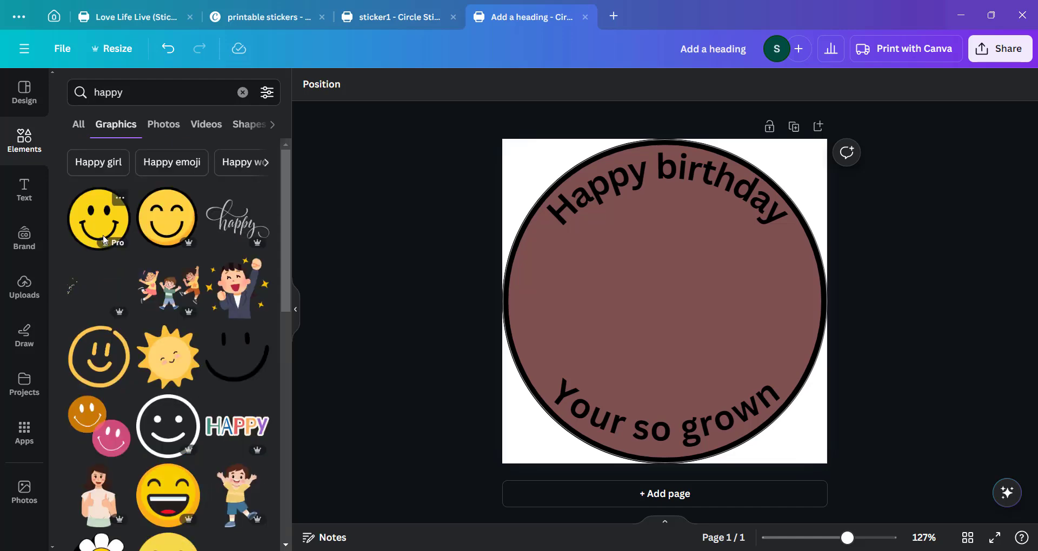
Add a bold-outlined smiley graphic to the circle and delete it.
{"action": "left_click_drag", "start_coordinate": [104, 240], "coordinate": [604, 268]}
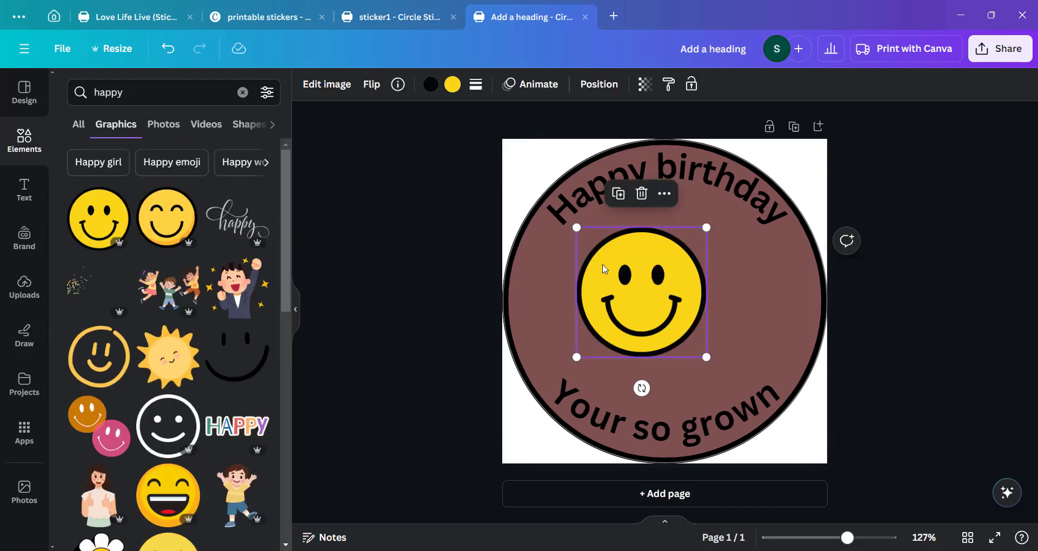
{"action": "key", "text": "Delete"}
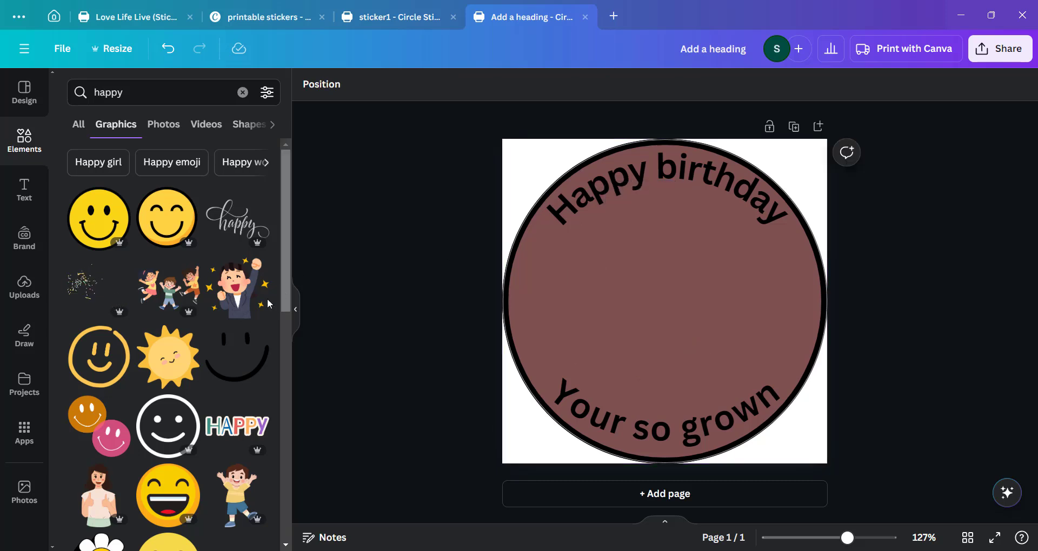
Add a soft smiling face graphic to the circle's centre and resize it to fit between the headings.
{"action": "scroll", "coordinate": [269, 304], "scroll_direction": "down", "scroll_amount": 4}
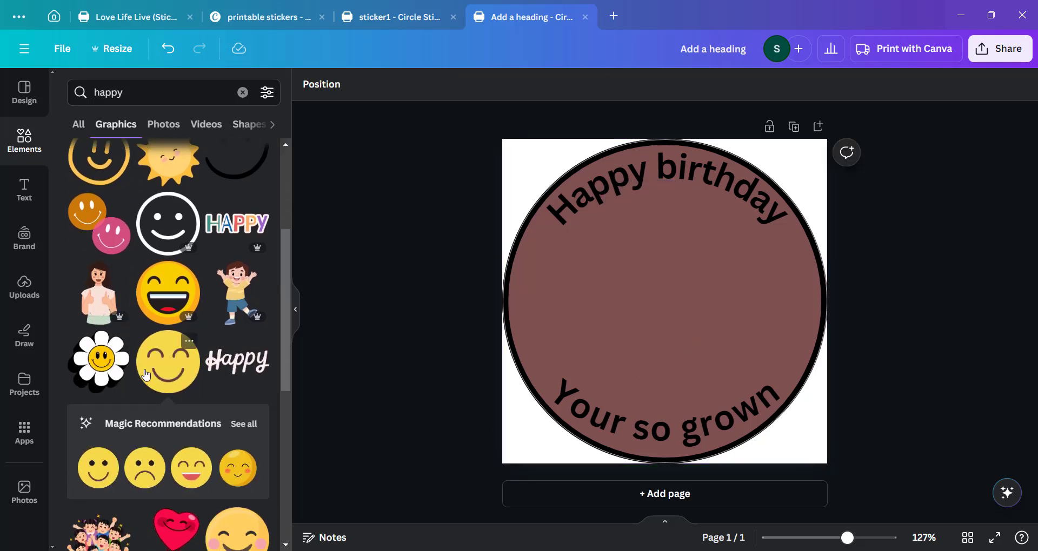
{"action": "left_click_drag", "start_coordinate": [166, 377], "coordinate": [611, 244]}
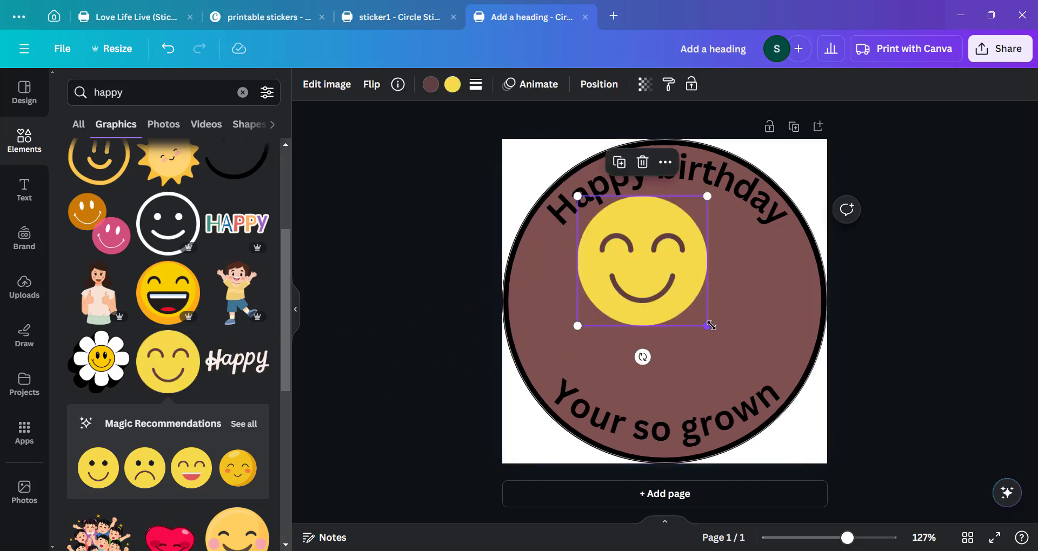
{"action": "left_click_drag", "start_coordinate": [707, 325], "coordinate": [766, 385]}
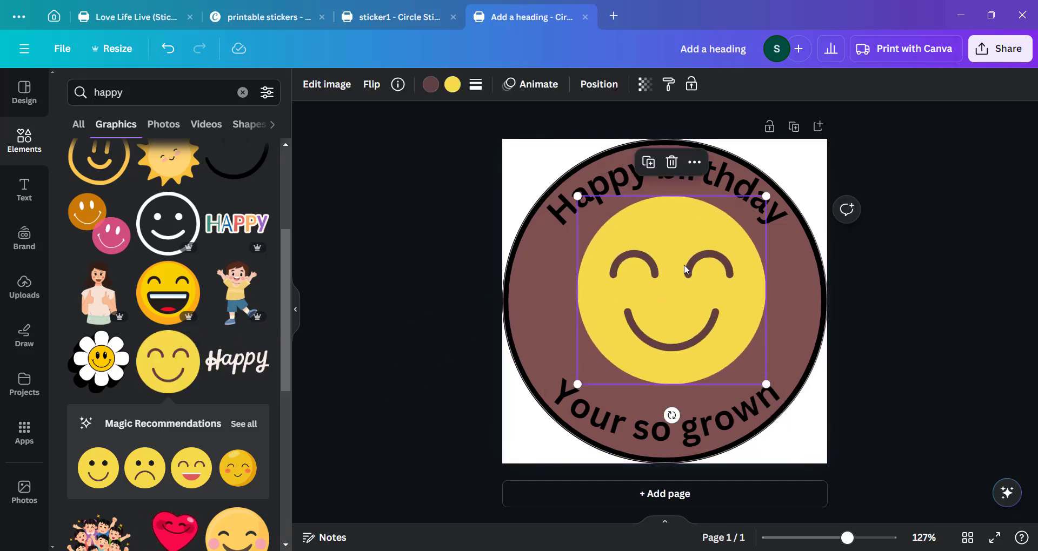
{"action": "left_click_drag", "start_coordinate": [676, 270], "coordinate": [668, 280]}
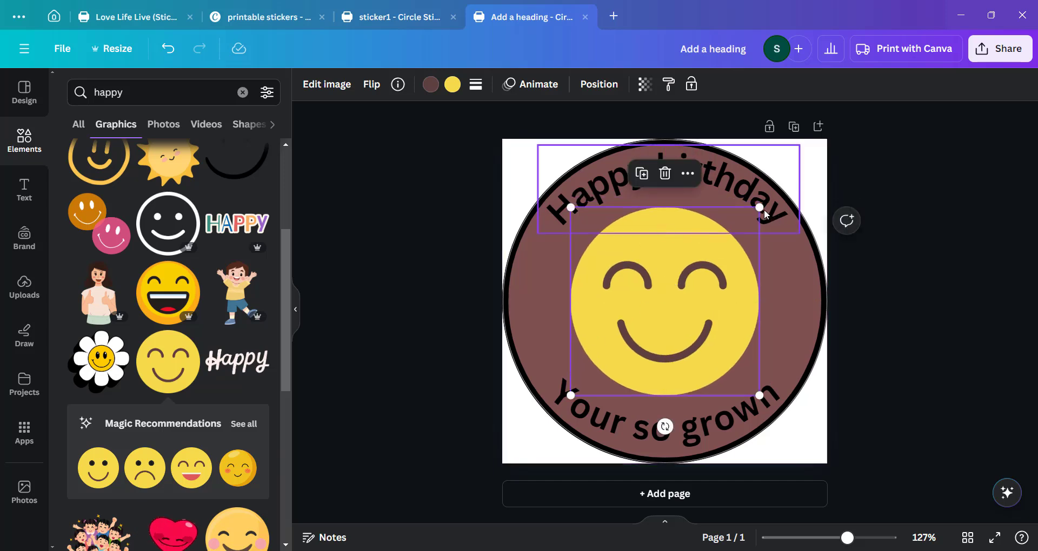
{"action": "left_click_drag", "start_coordinate": [760, 208], "coordinate": [712, 249]}
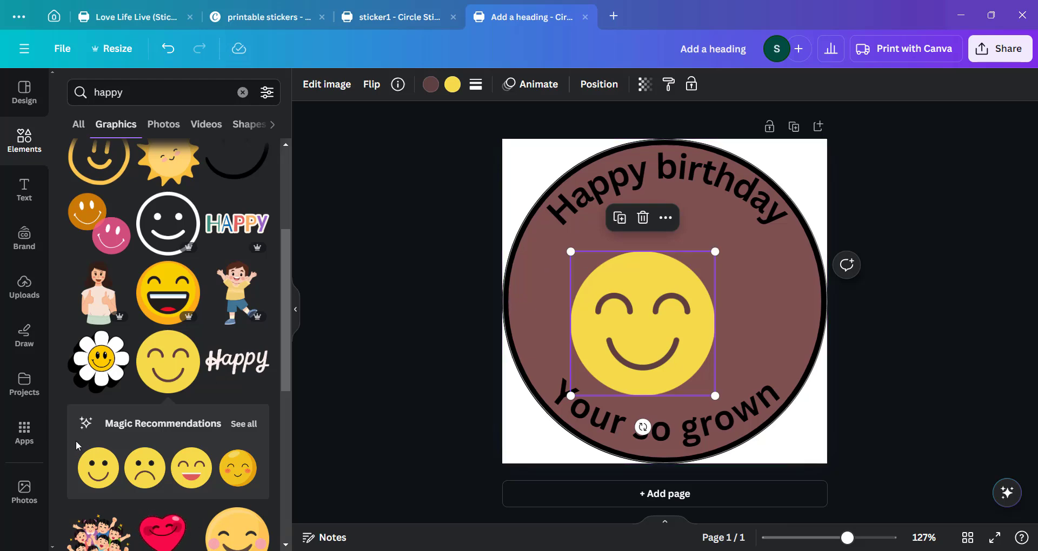
Add the Happy lettering graphic above the smiley and shift the smiley to sit centred beneath it.
{"action": "scroll", "coordinate": [75, 445], "scroll_direction": "down", "scroll_amount": 8}
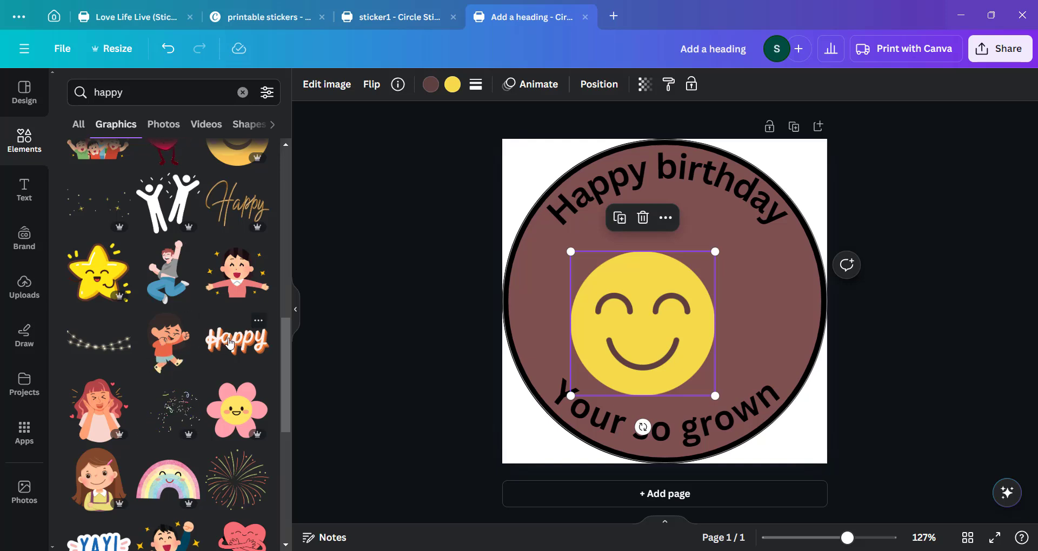
{"action": "left_click_drag", "start_coordinate": [229, 343], "coordinate": [664, 241]}
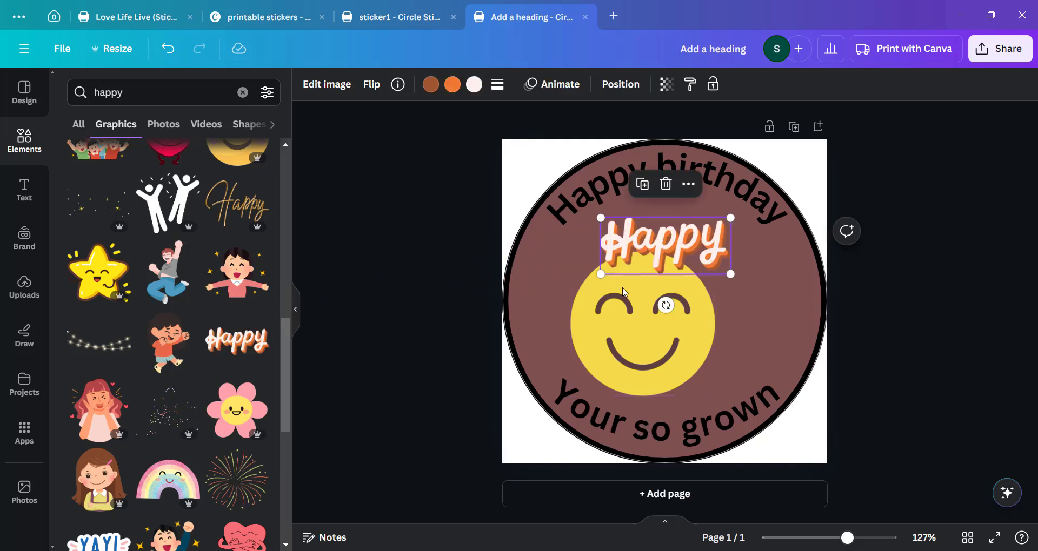
{"action": "left_click_drag", "start_coordinate": [624, 291], "coordinate": [657, 246]}
{"action": "left_click", "coordinate": [656, 248]}
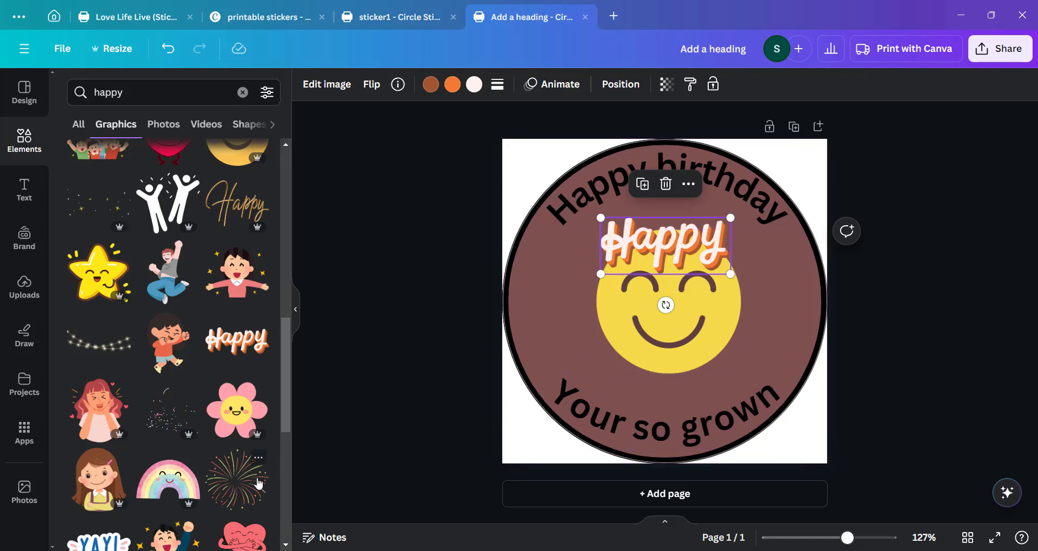
Add a fireworks burst graphic and enlarge it to cover most of the circle.
{"action": "scroll", "coordinate": [247, 357], "scroll_direction": "down", "scroll_amount": 3}
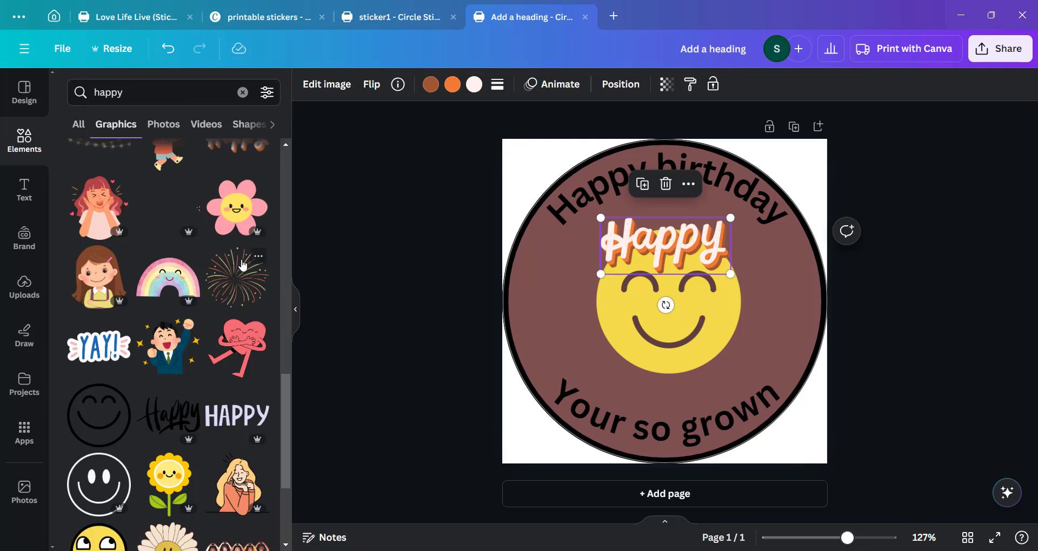
{"action": "left_click_drag", "start_coordinate": [249, 286], "coordinate": [647, 279]}
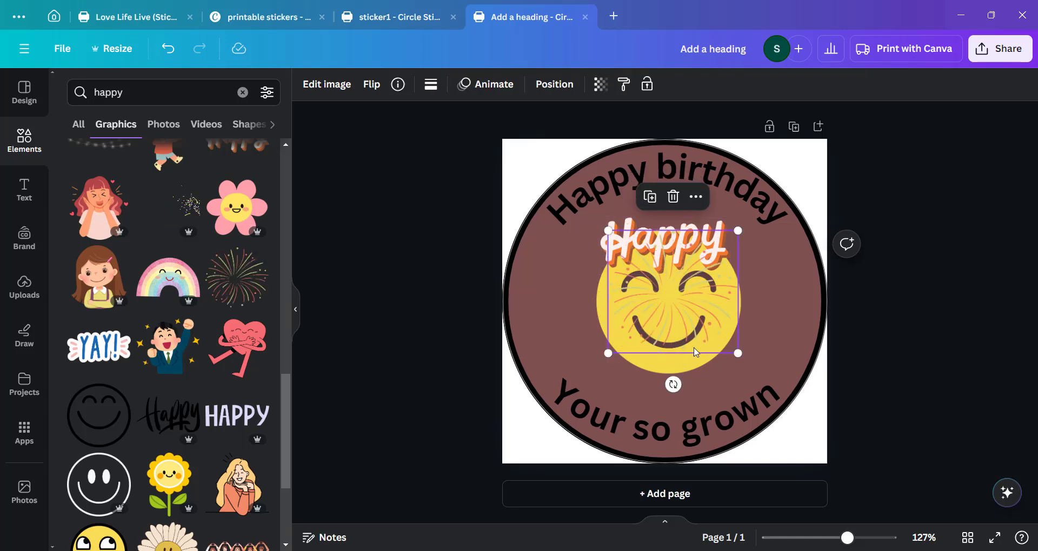
{"action": "left_click_drag", "start_coordinate": [737, 354], "coordinate": [756, 371]}
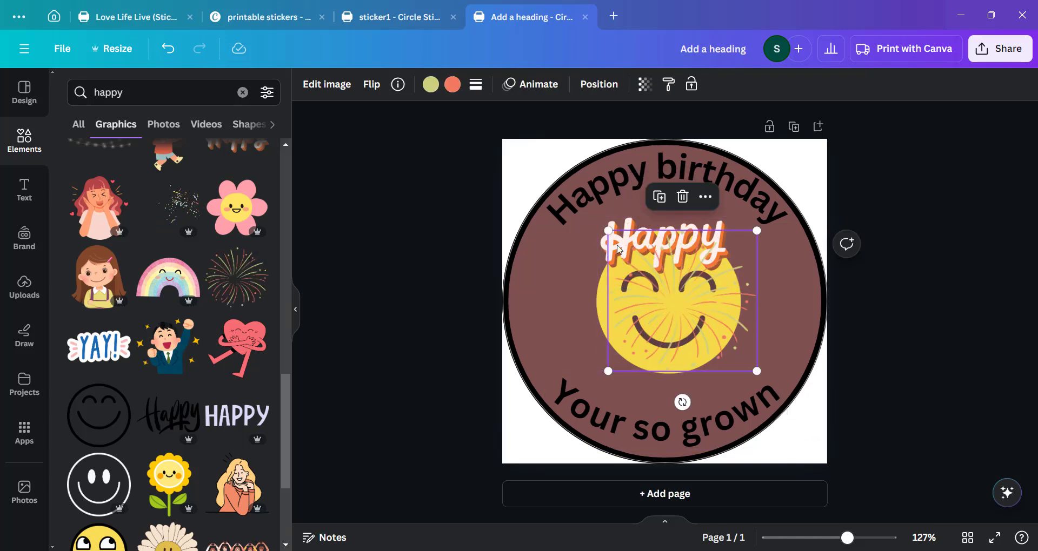
{"action": "left_click_drag", "start_coordinate": [605, 230], "coordinate": [581, 206]}
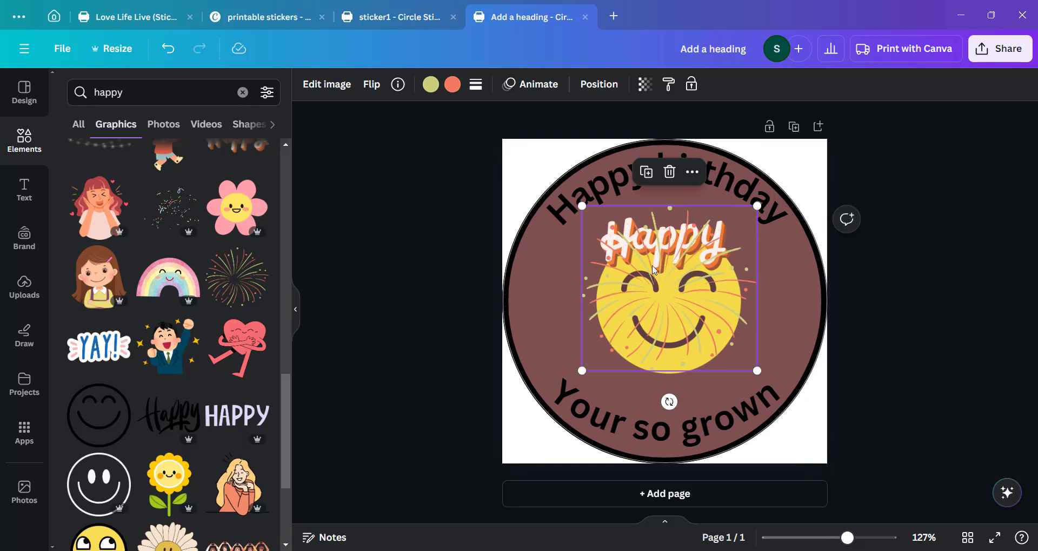
{"action": "left_click_drag", "start_coordinate": [651, 292], "coordinate": [647, 304]}
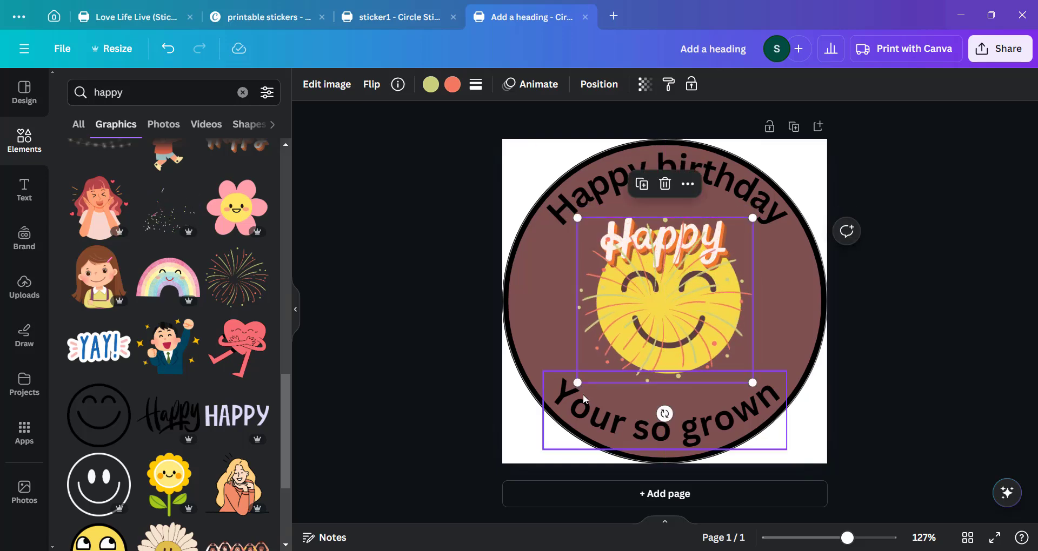
{"action": "left_click_drag", "start_coordinate": [578, 382], "coordinate": [526, 432]}
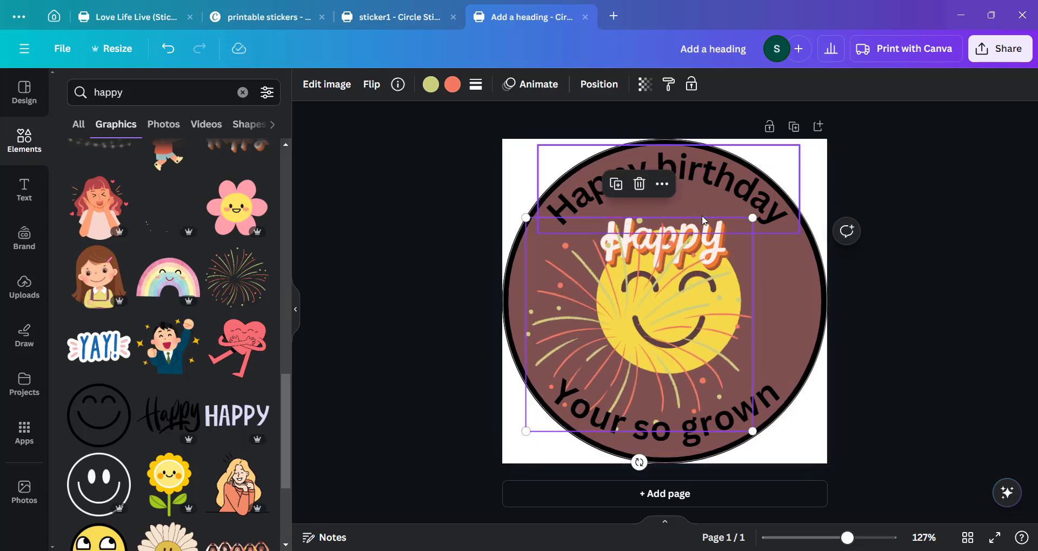
{"action": "left_click_drag", "start_coordinate": [752, 218], "coordinate": [795, 177]}
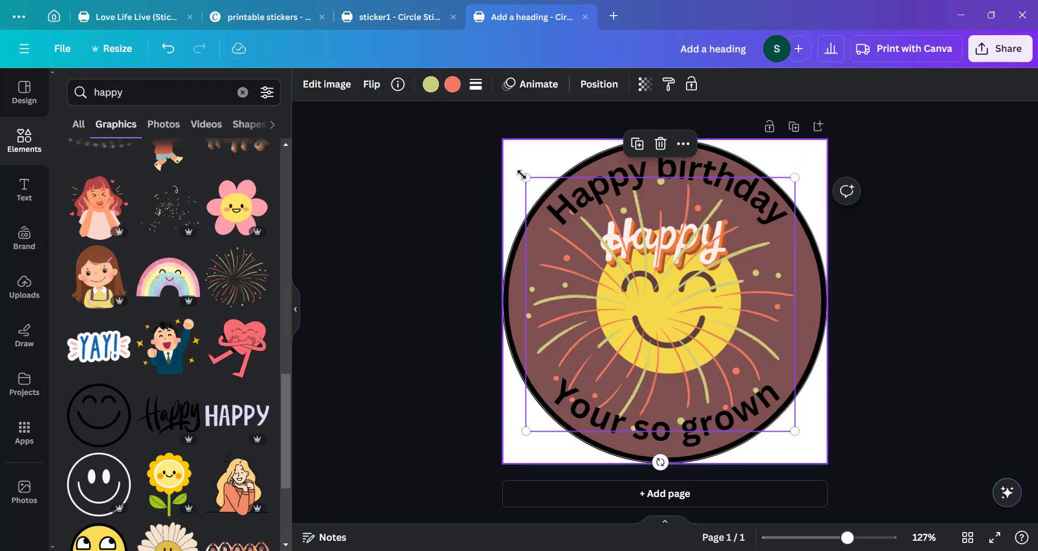
{"action": "left_click_drag", "start_coordinate": [527, 179], "coordinate": [543, 194]}
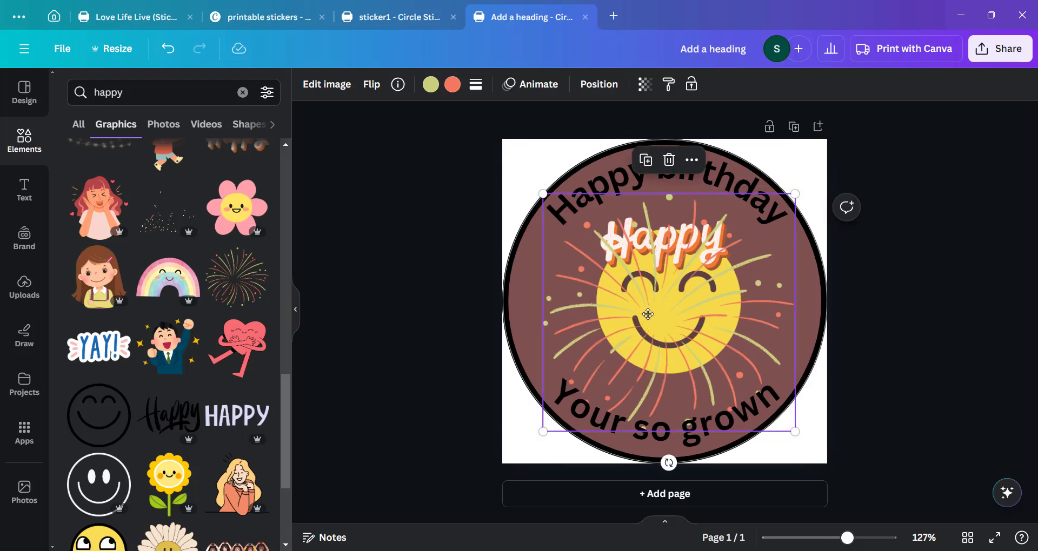
{"action": "left_click_drag", "start_coordinate": [645, 323], "coordinate": [648, 312]}
Move the fireworks graphic's layer behind the smiley face in the layer order.
{"action": "right_click", "coordinate": [600, 333]}
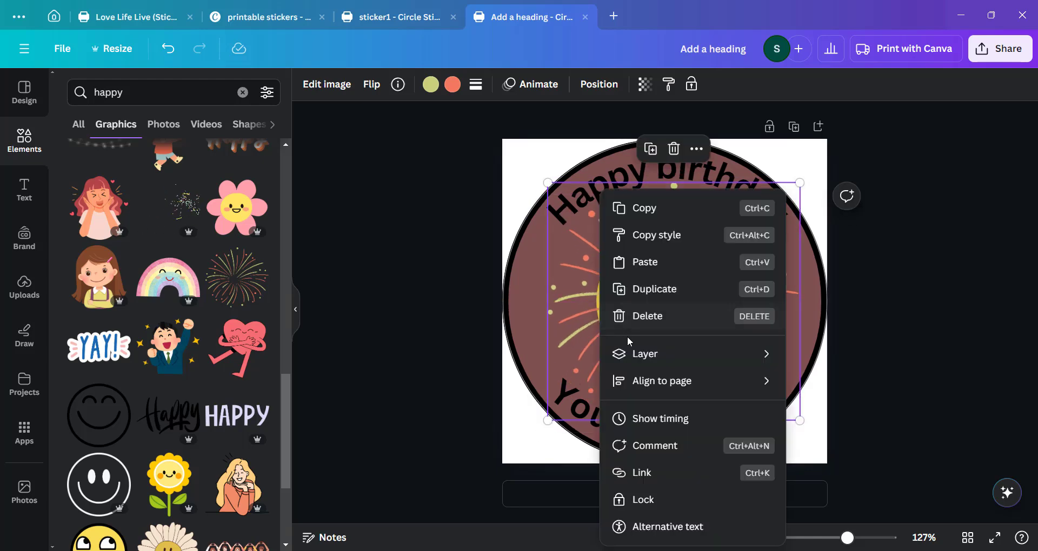
{"action": "mouse_move", "coordinate": [644, 358]}
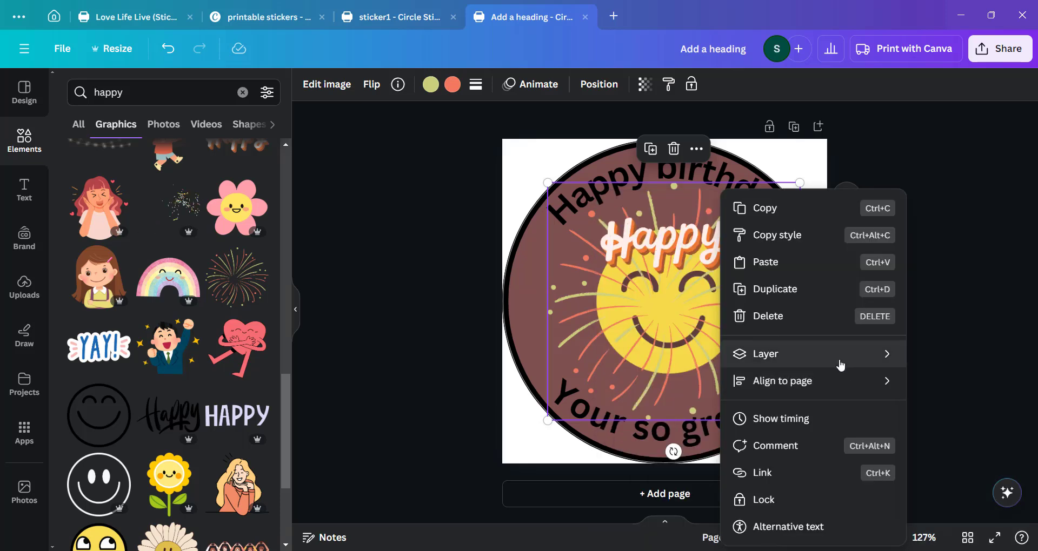
{"action": "mouse_move", "coordinate": [839, 363]}
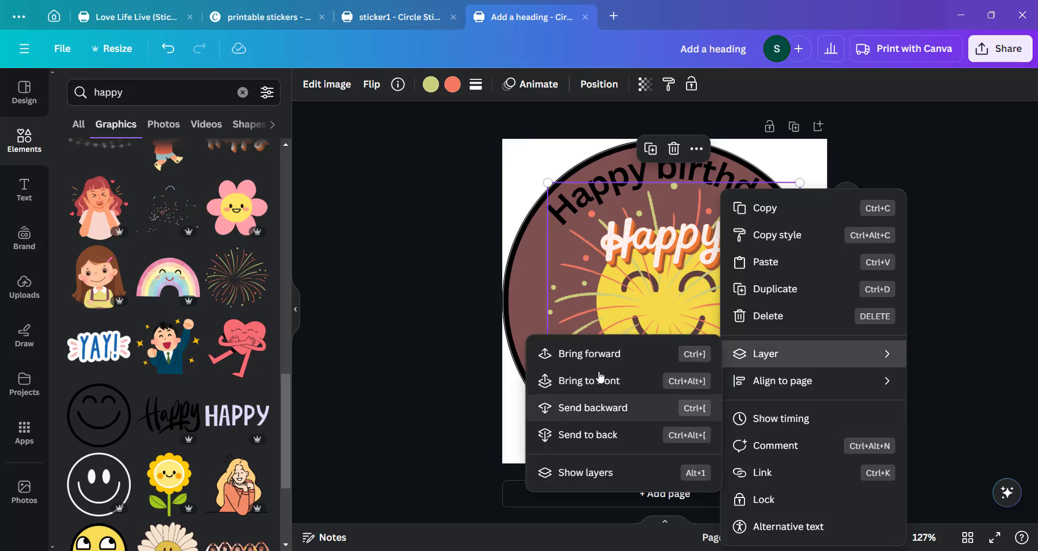
{"action": "left_click", "coordinate": [598, 84]}
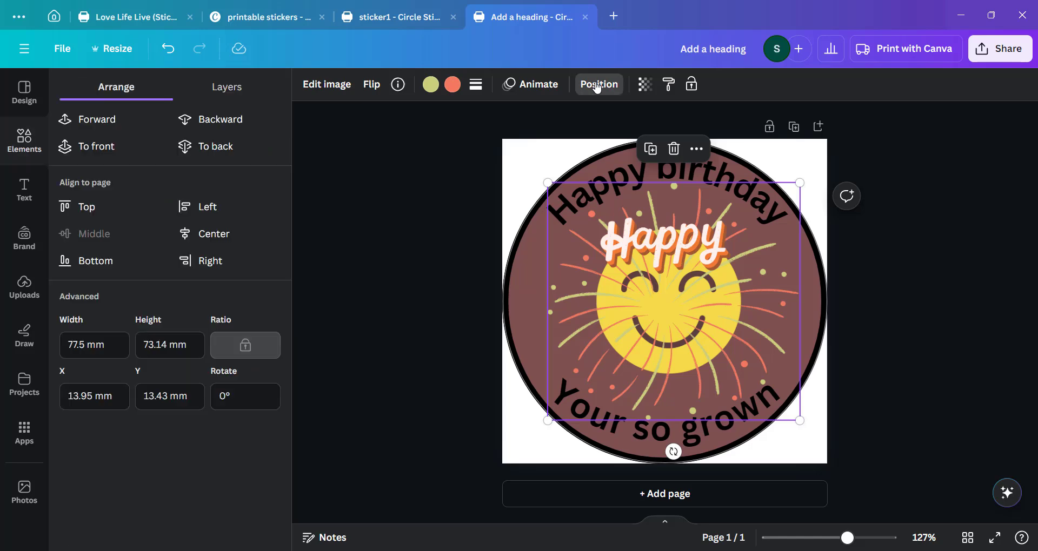
{"action": "left_click", "coordinate": [229, 92]}
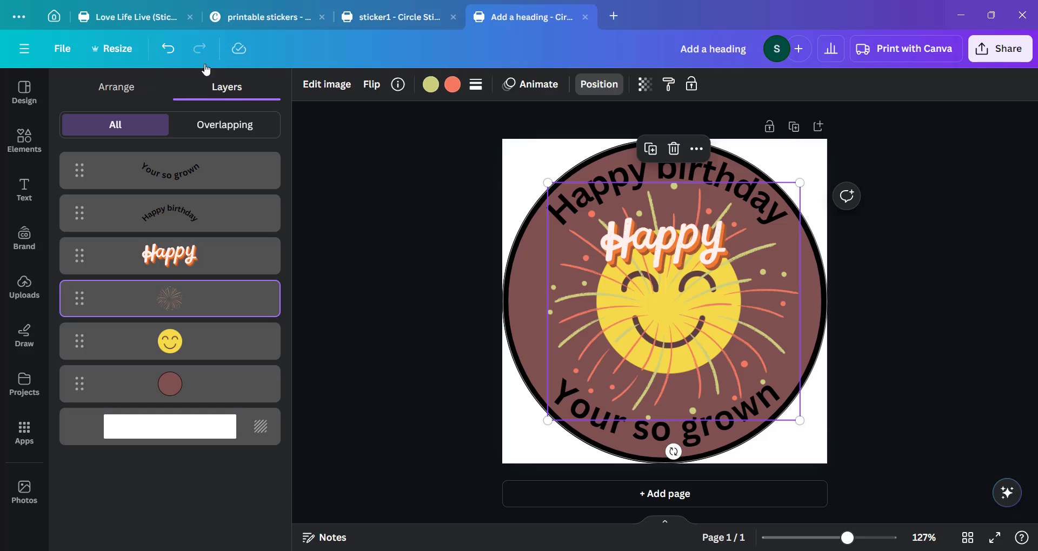
{"action": "left_click_drag", "start_coordinate": [210, 296], "coordinate": [214, 367]}
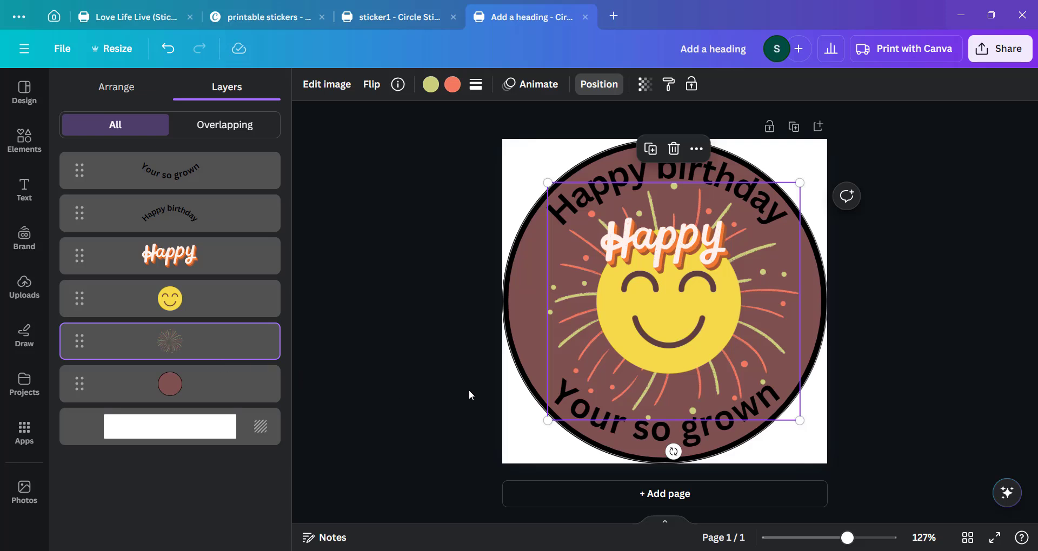
Enlarge the fireworks graphic slightly so it fills the brown circle.
{"action": "mouse_move", "coordinate": [547, 182]}
{"action": "left_mouse_down"}
{"action": "mouse_move", "coordinate": [527, 162]}
{"action": "mouse_move", "coordinate": [538, 174]}
{"action": "left_mouse_up"}
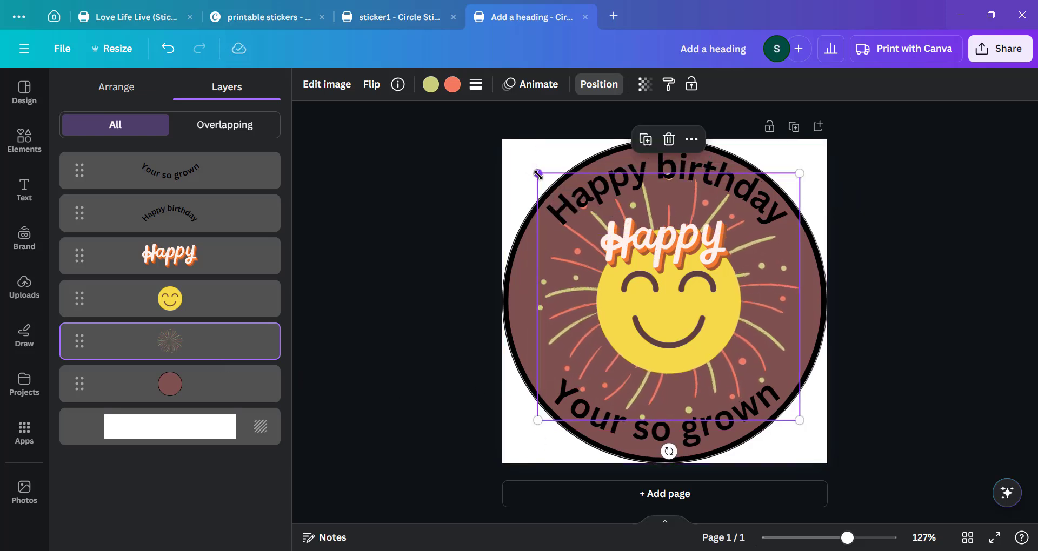
{"action": "left_click_drag", "start_coordinate": [800, 421], "coordinate": [809, 425]}
{"action": "left_click", "coordinate": [466, 456]}
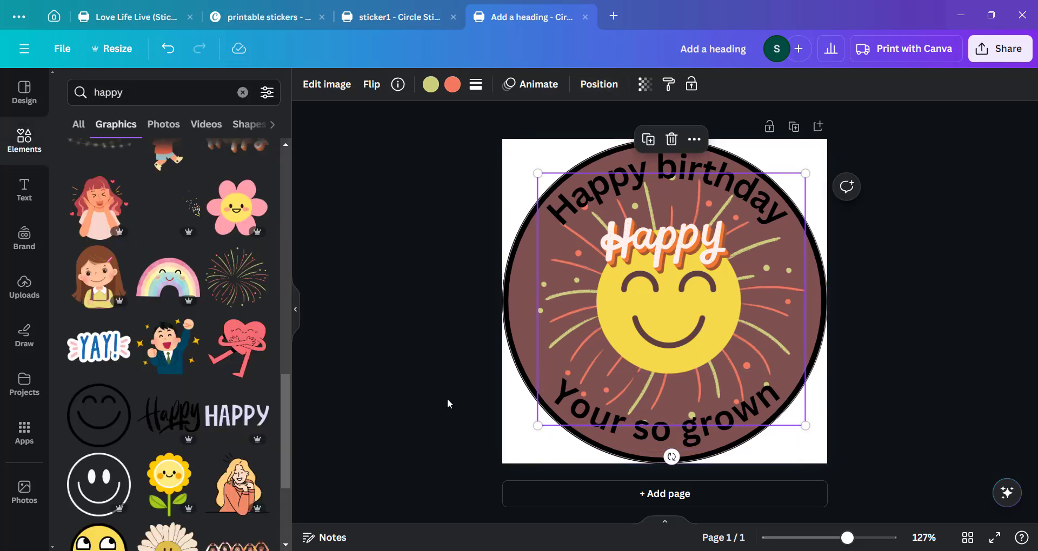
Inspect the sticker's elements and their stacking order in the layers list.
{"action": "left_click", "coordinate": [481, 387]}
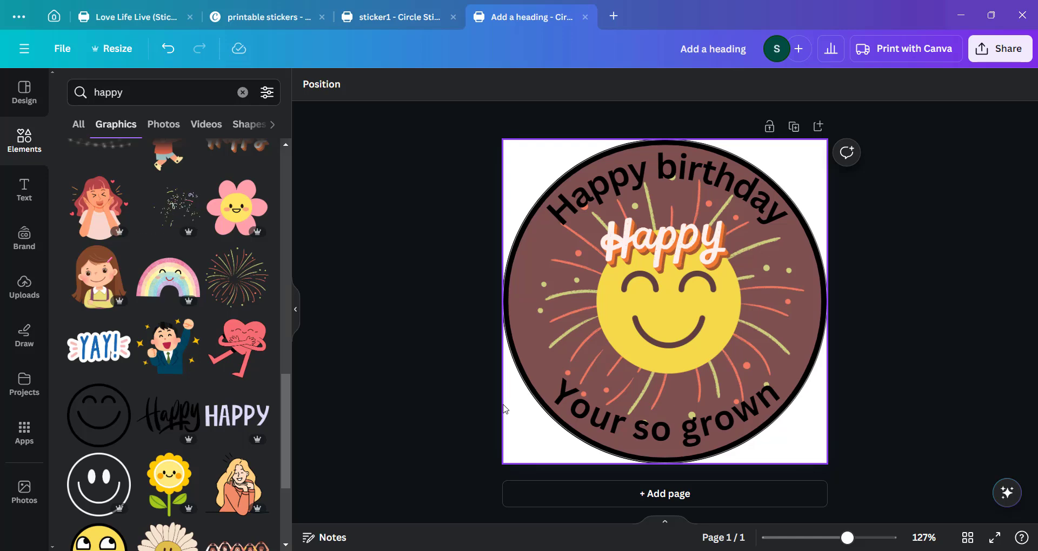
{"action": "left_click", "coordinate": [663, 263]}
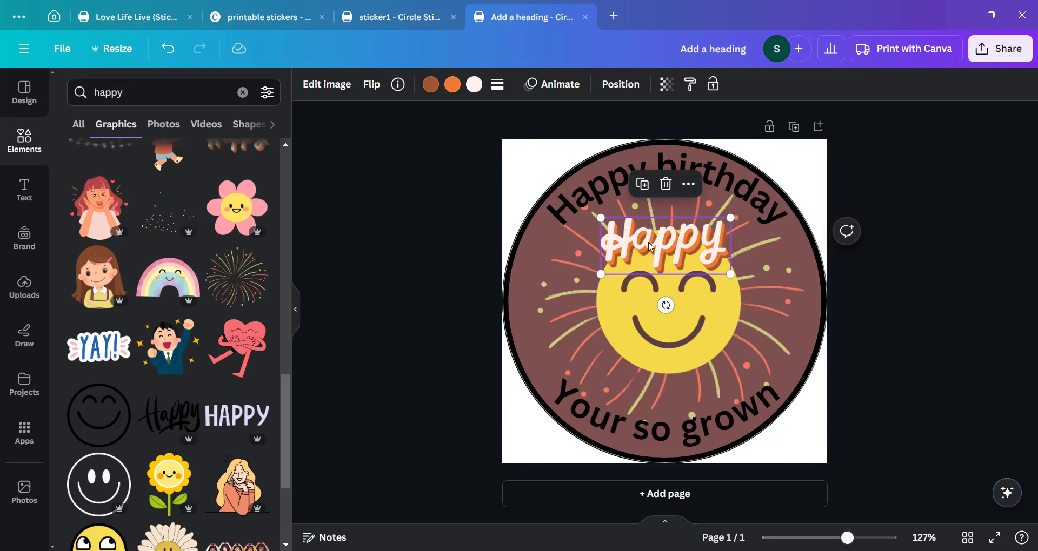
{"action": "left_click", "coordinate": [628, 338]}
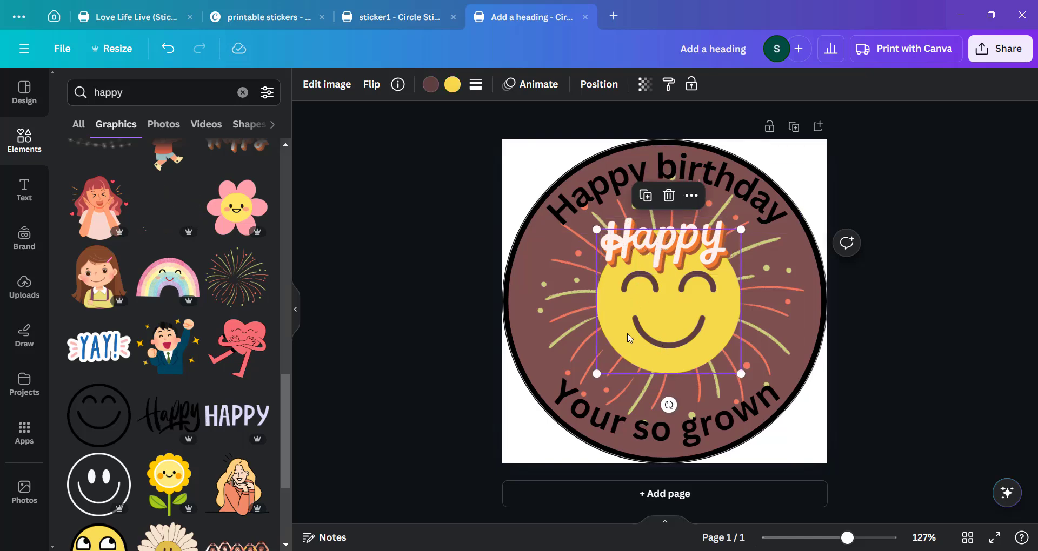
{"action": "left_click", "coordinate": [575, 339]}
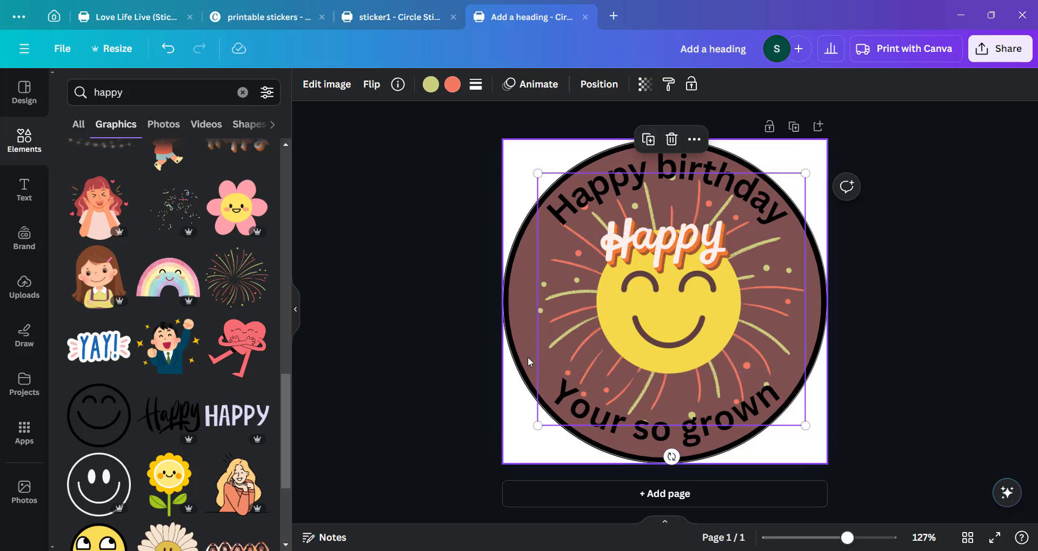
{"action": "left_click", "coordinate": [522, 343]}
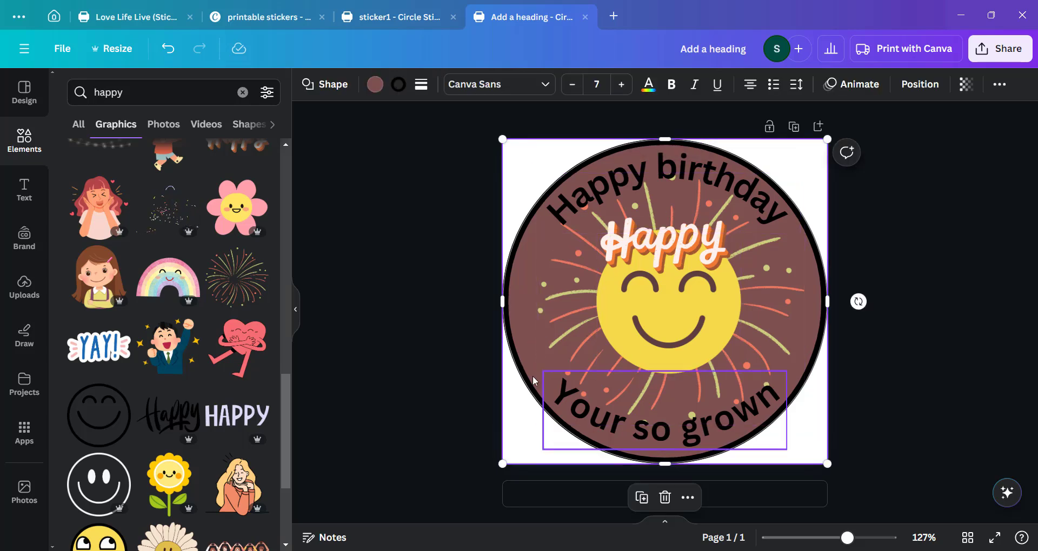
{"action": "left_click", "coordinate": [562, 403]}
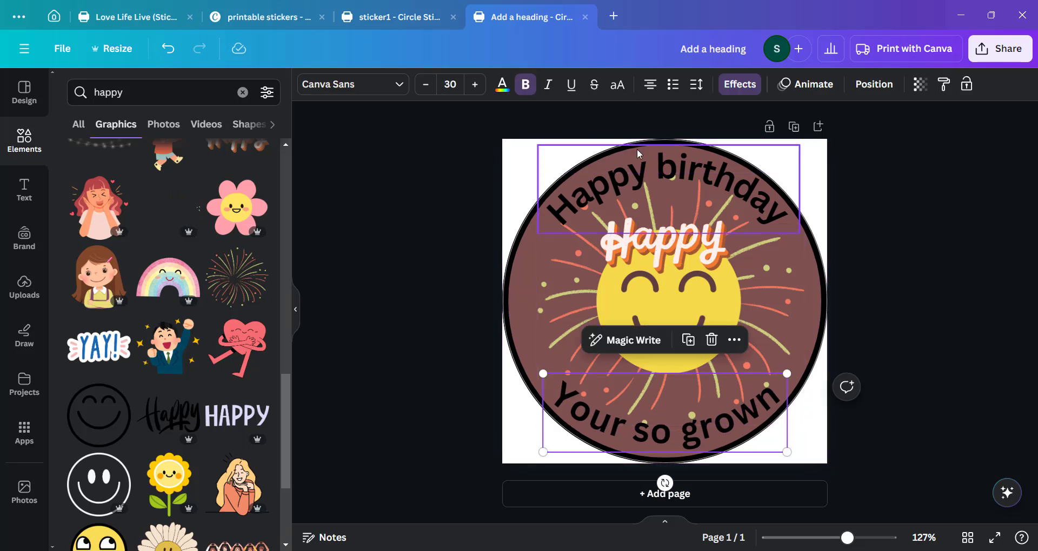
{"action": "left_click", "coordinate": [435, 250]}
{"action": "left_click", "coordinate": [529, 229]}
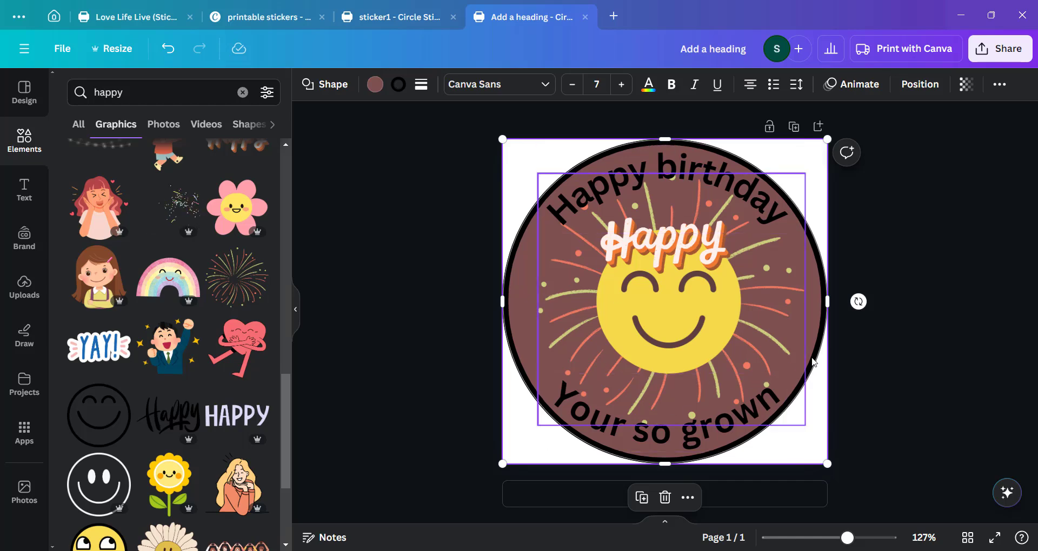
{"action": "left_click", "coordinate": [908, 85]}
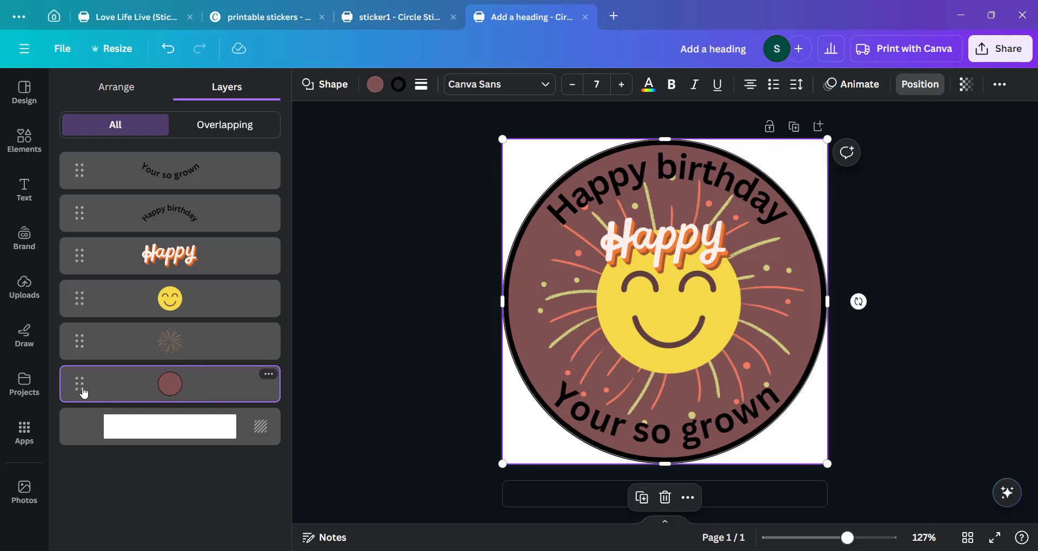
{"action": "left_click", "coordinate": [171, 300]}
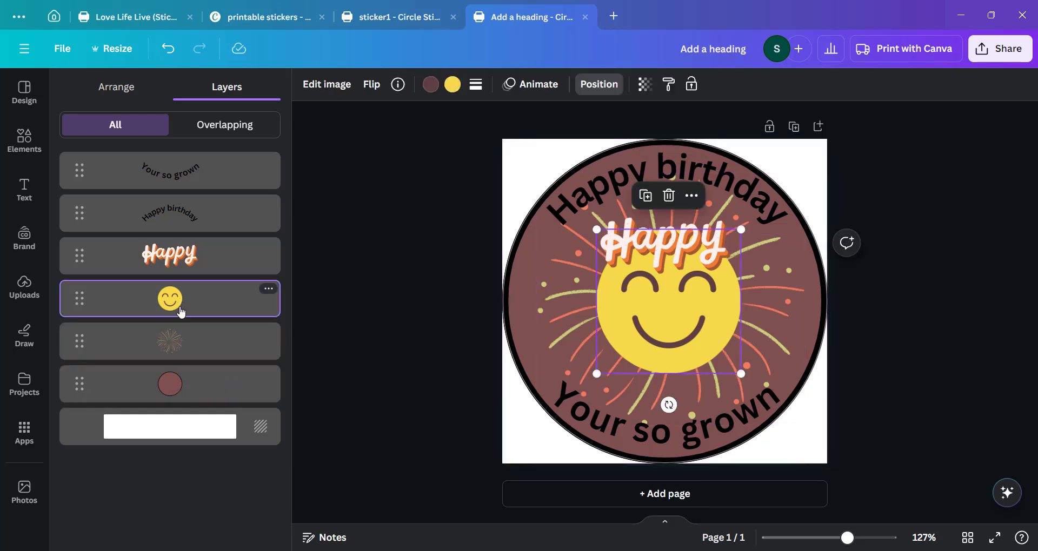
Fill the background circle with a circular blue-to-purple gradient.
{"action": "left_click", "coordinate": [186, 382]}
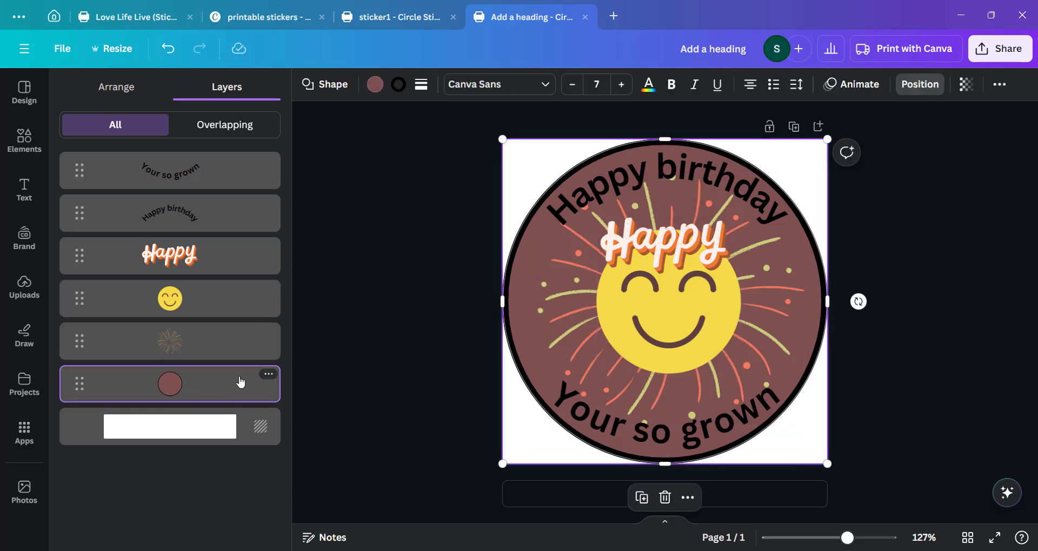
{"action": "left_click", "coordinate": [375, 85]}
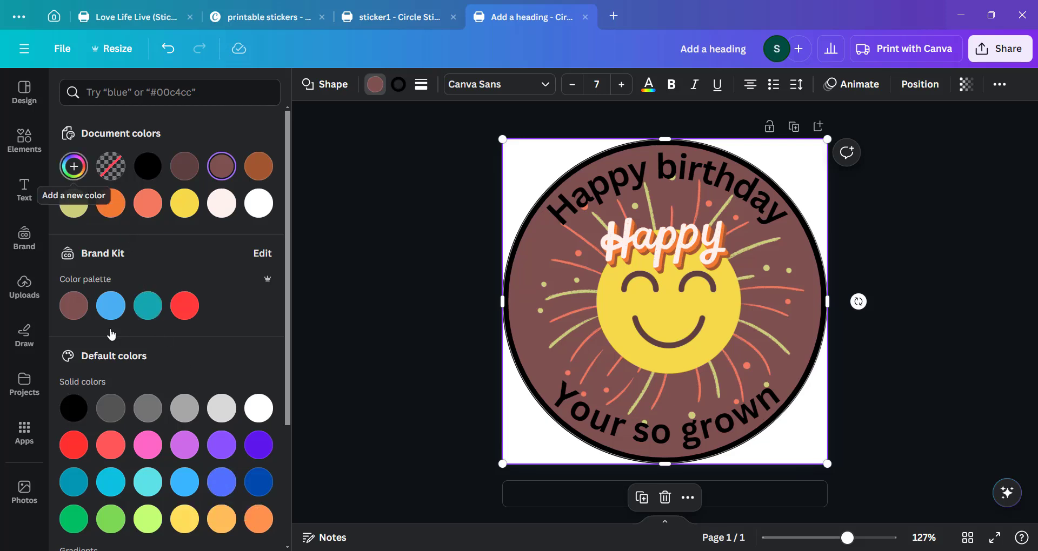
{"action": "scroll", "coordinate": [109, 336], "scroll_direction": "down", "scroll_amount": 3}
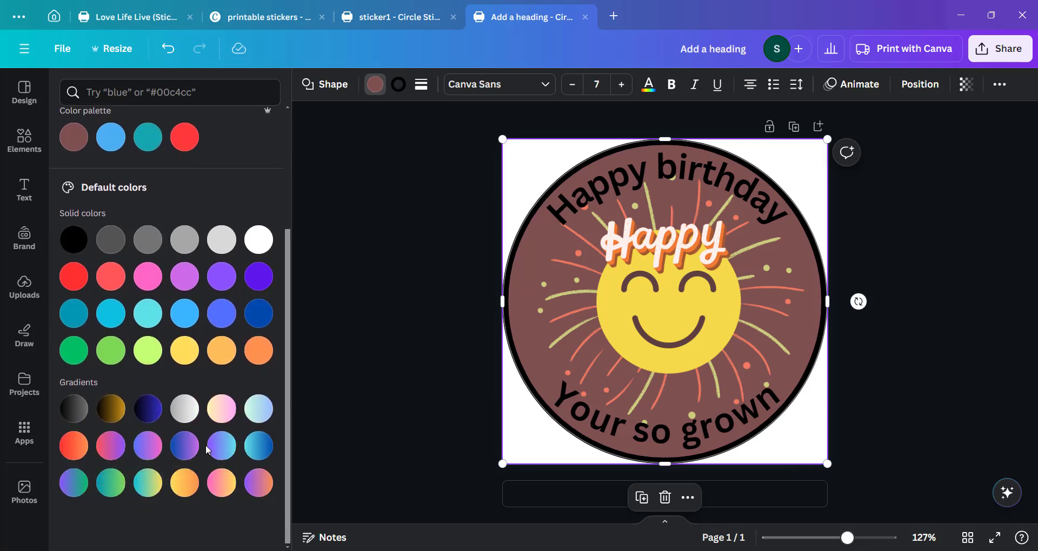
{"action": "left_click", "coordinate": [188, 452]}
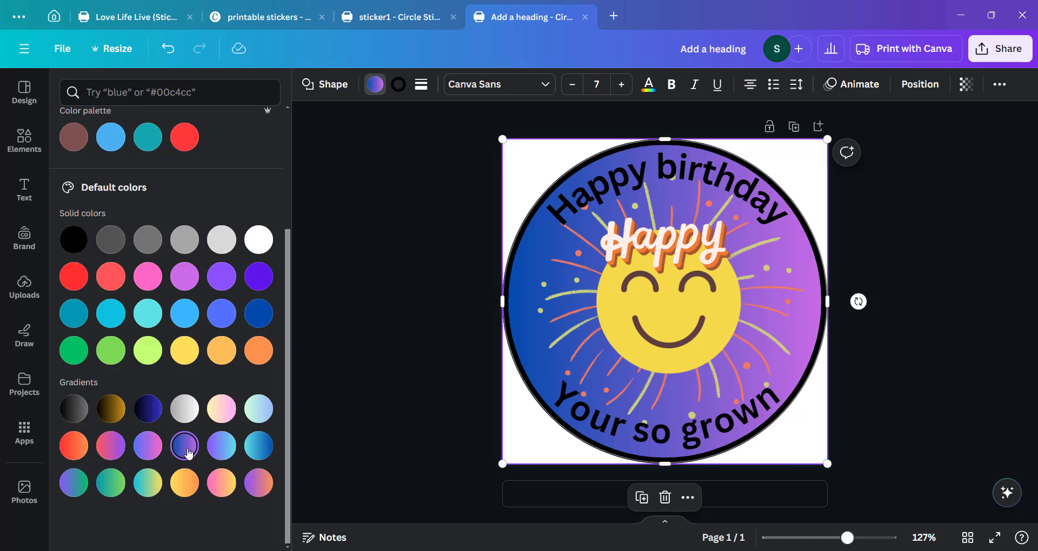
{"action": "scroll", "coordinate": [152, 429], "scroll_direction": "up", "scroll_amount": 3}
{"action": "scroll", "coordinate": [151, 430], "scroll_direction": "down", "scroll_amount": 2}
{"action": "scroll", "coordinate": [151, 430], "scroll_direction": "up", "scroll_amount": 2}
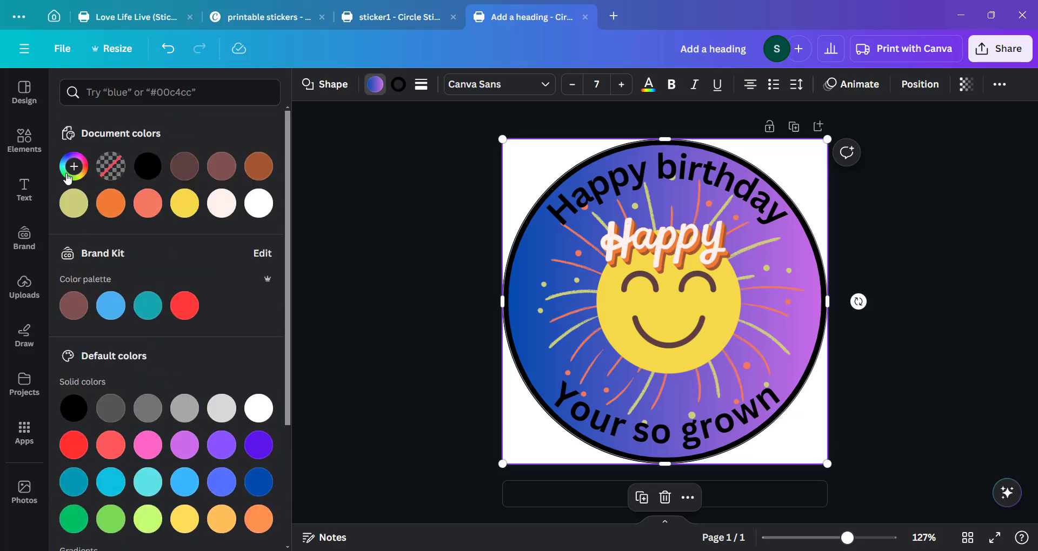
{"action": "left_click", "coordinate": [72, 167]}
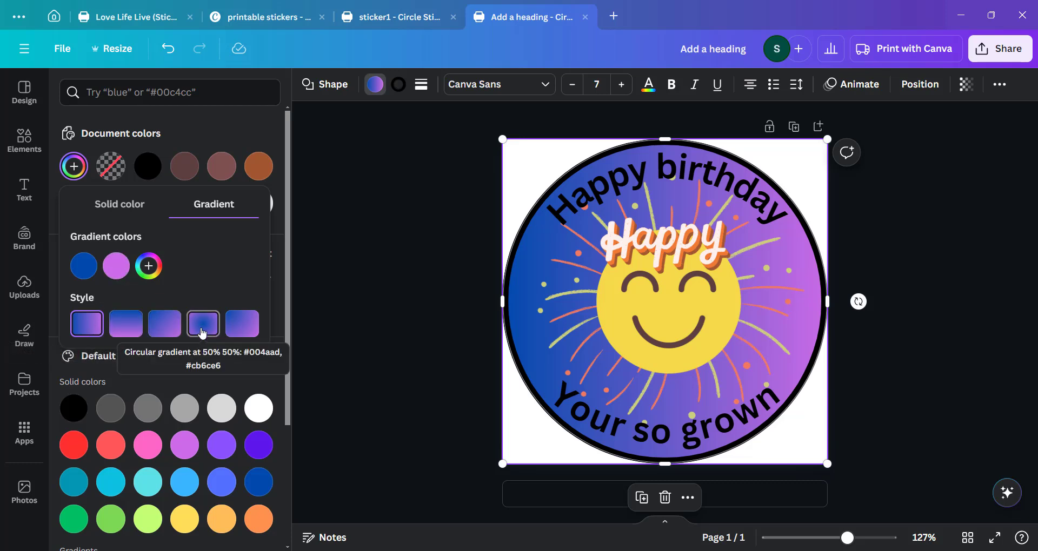
{"action": "left_click", "coordinate": [199, 333]}
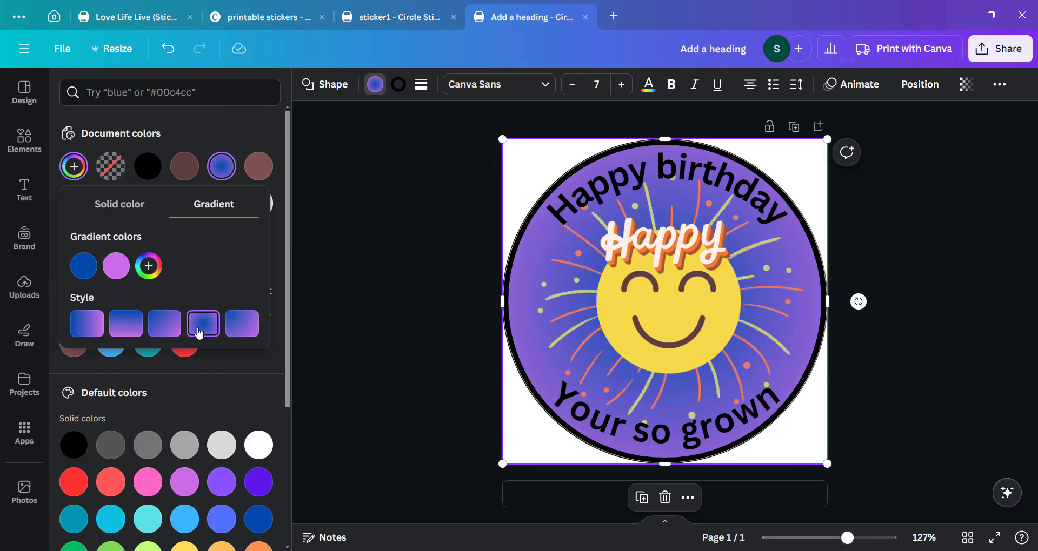
Adjust the circle's gradient colors, lightening the second stop and setting the first stop to #C71DE3.
{"action": "left_click", "coordinate": [116, 268]}
{"action": "left_click_drag", "start_coordinate": [261, 381], "coordinate": [233, 387]}
{"action": "left_click", "coordinate": [89, 273]}
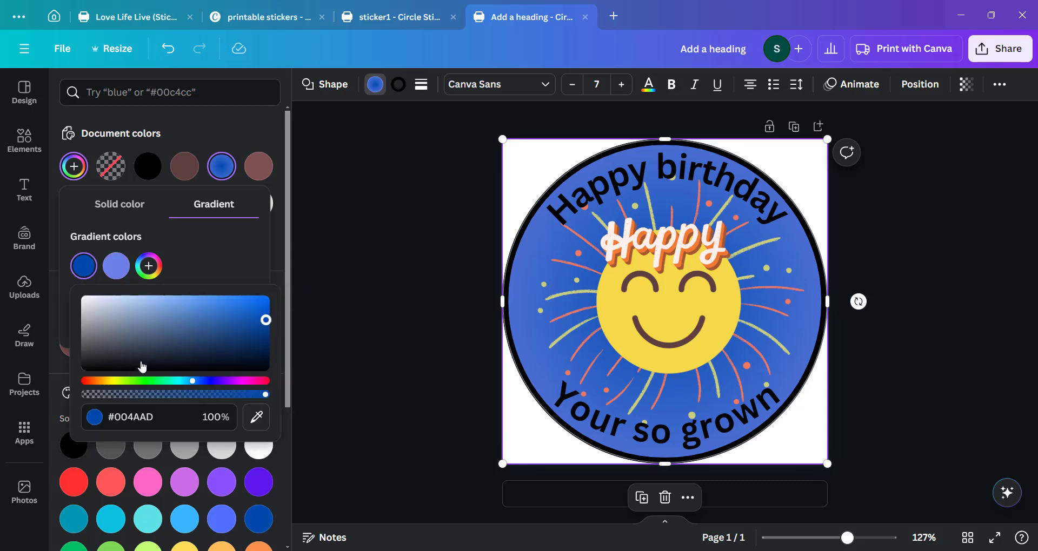
{"action": "left_click_drag", "start_coordinate": [201, 386], "coordinate": [226, 375]}
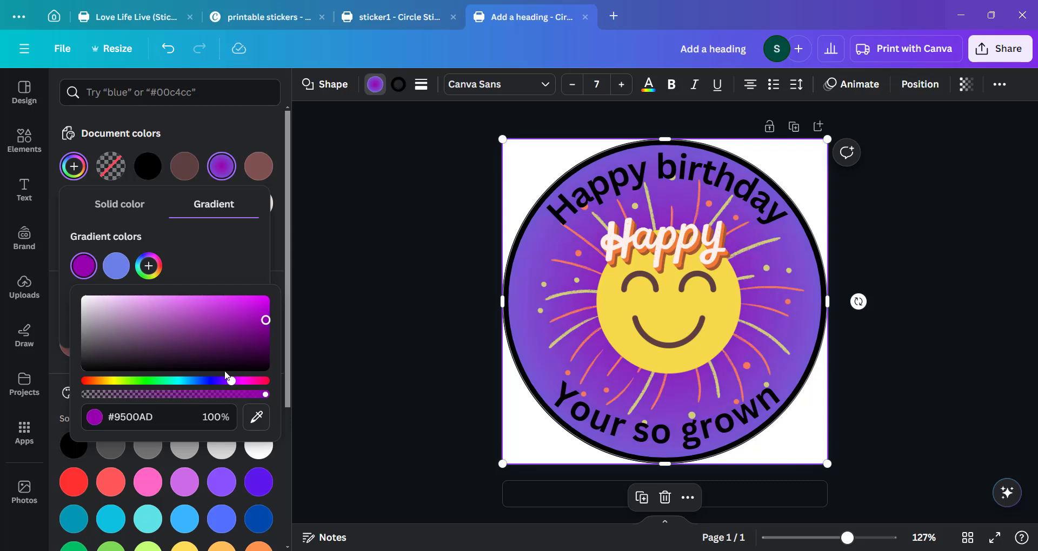
{"action": "left_click_drag", "start_coordinate": [256, 321], "coordinate": [245, 304]}
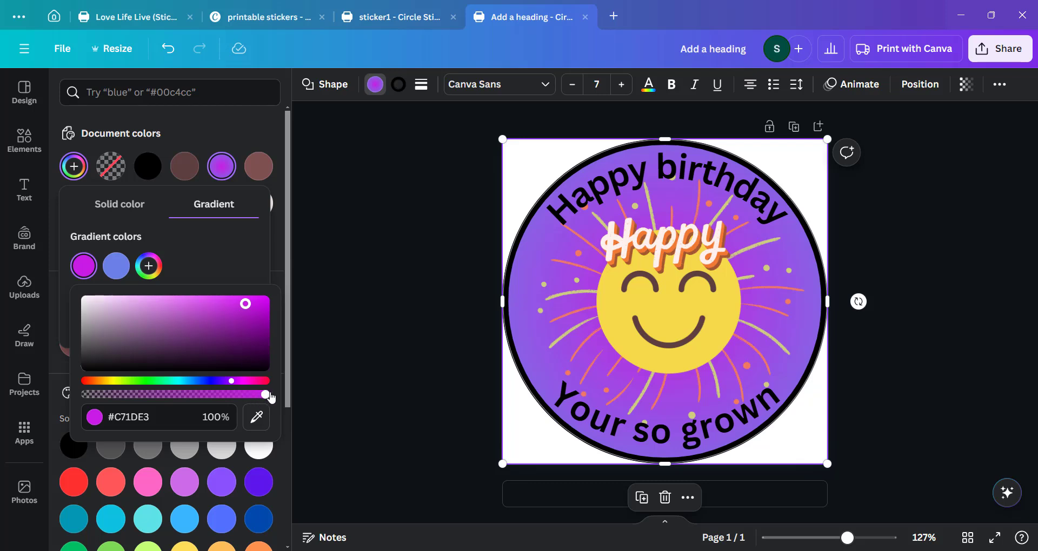
{"action": "mouse_move", "coordinate": [268, 397]}
{"action": "left_mouse_down"}
{"action": "mouse_move", "coordinate": [166, 394]}
{"action": "mouse_move", "coordinate": [288, 393]}
{"action": "left_mouse_up"}
{"action": "key", "text": "Escape"}
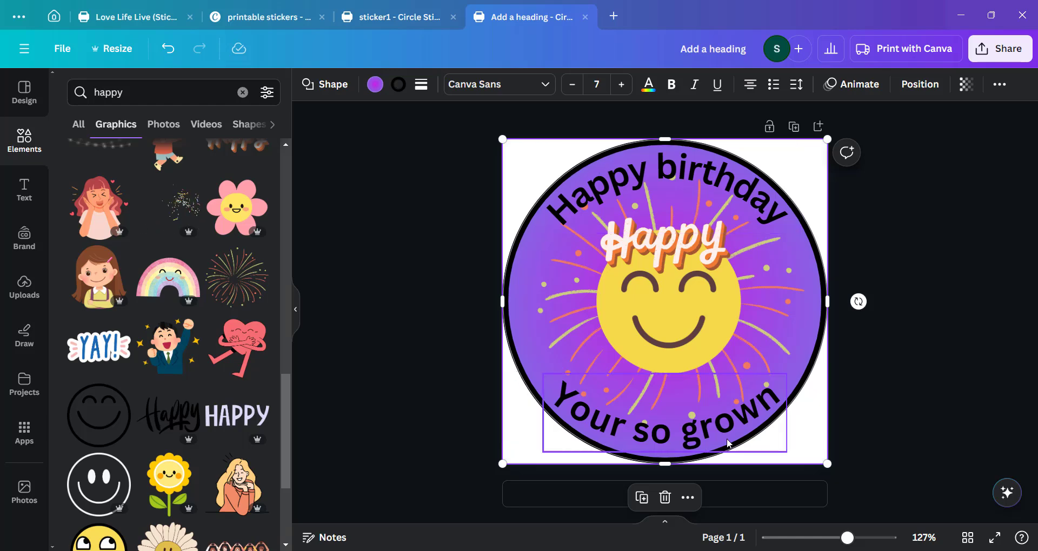
Set the circle's border color to cobalt blue #004AAD.
{"action": "left_click", "coordinate": [399, 87]}
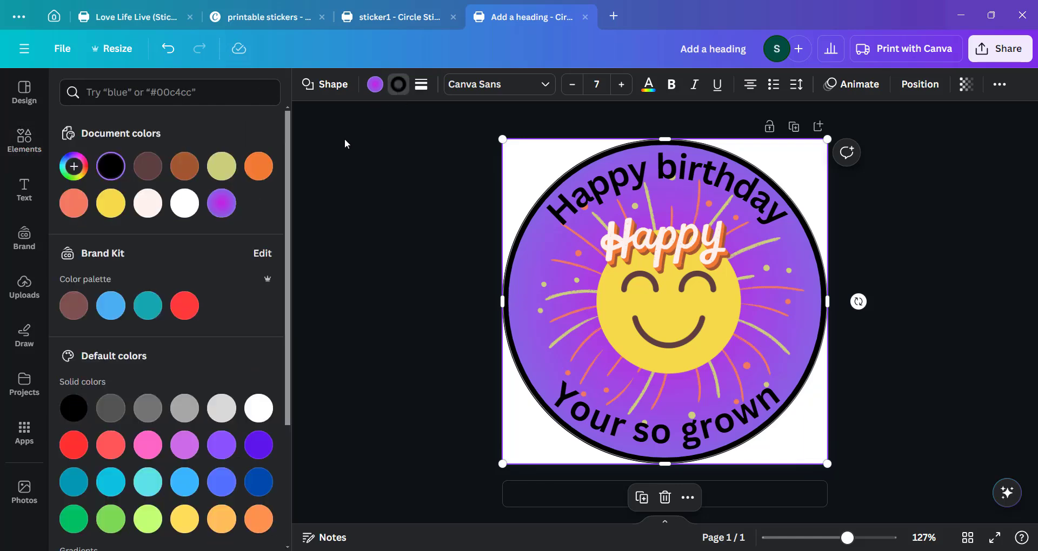
{"action": "left_click", "coordinate": [259, 481]}
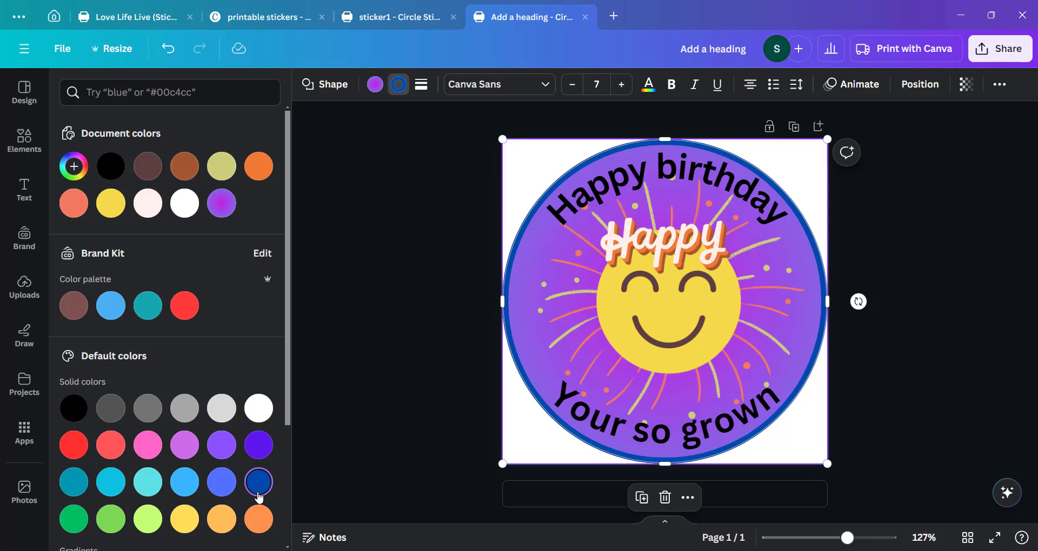
{"action": "left_click", "coordinate": [74, 167]}
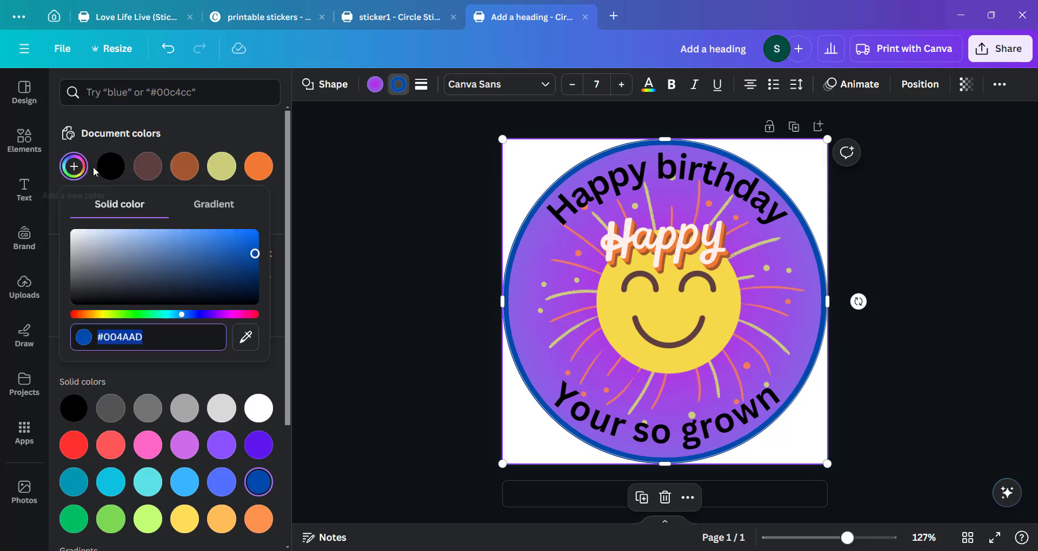
{"action": "left_click", "coordinate": [257, 254]}
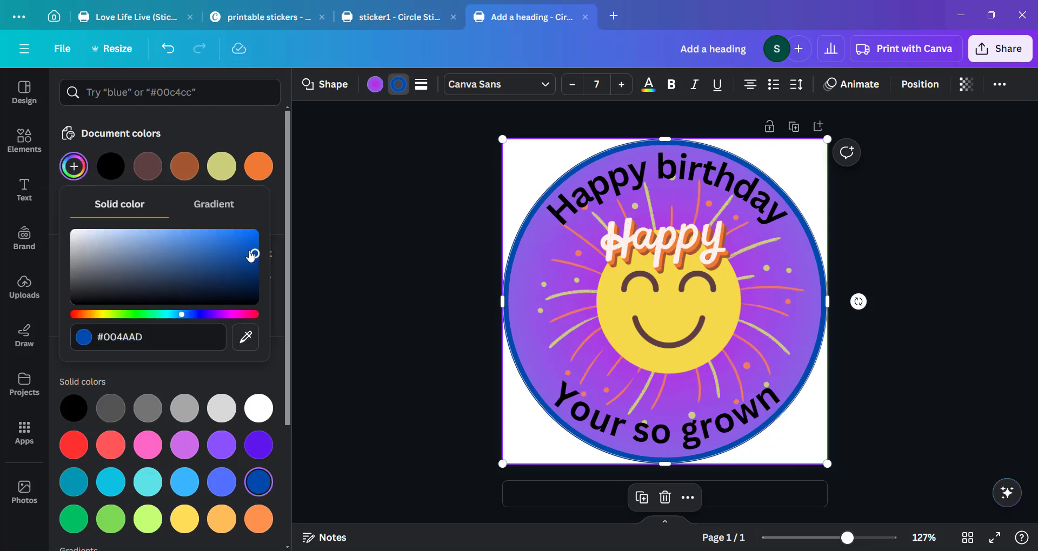
{"action": "mouse_move", "coordinate": [251, 256]}
{"action": "left_mouse_down"}
{"action": "mouse_move", "coordinate": [219, 253]}
{"action": "mouse_move", "coordinate": [237, 260]}
{"action": "left_mouse_up"}
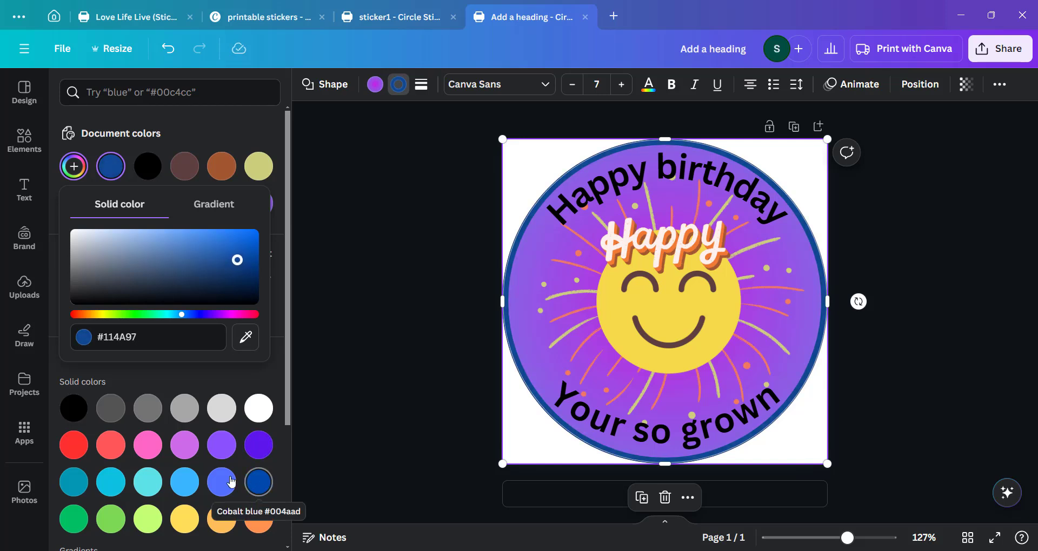
{"action": "left_click", "coordinate": [254, 483]}
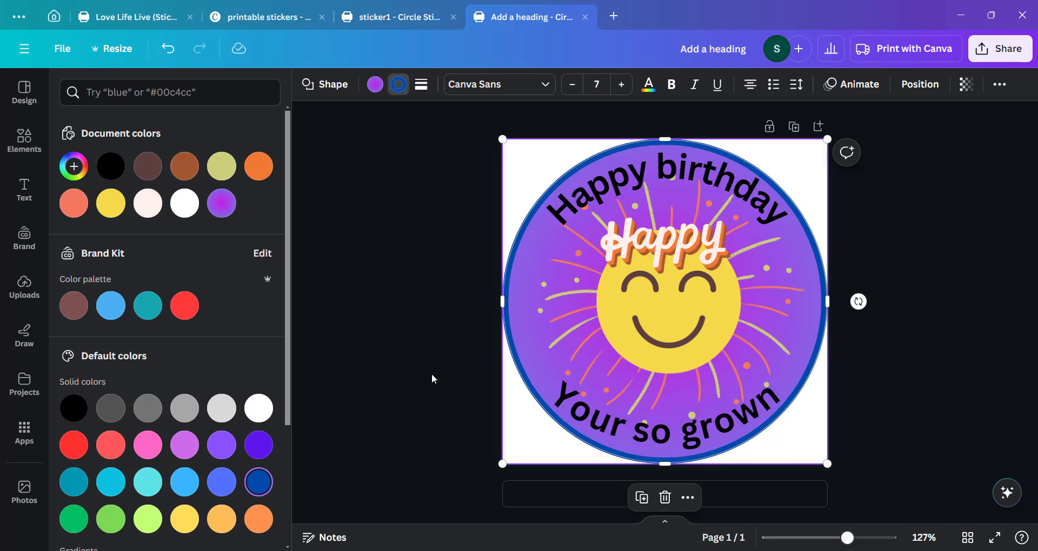
Color the curved Happy birthday and Your so grown texts cobalt blue.
{"action": "left_click", "coordinate": [581, 210]}
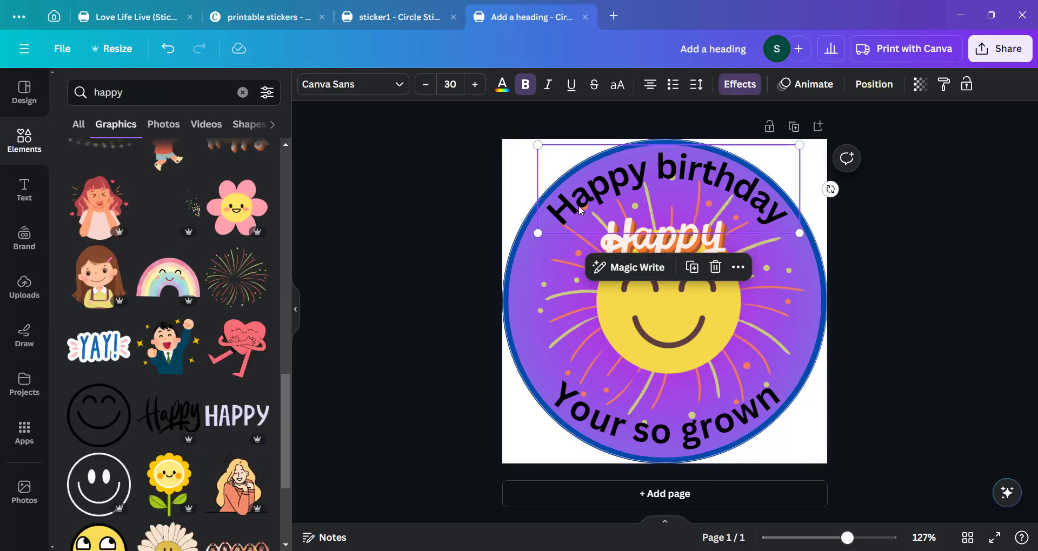
{"action": "left_click", "coordinate": [502, 85]}
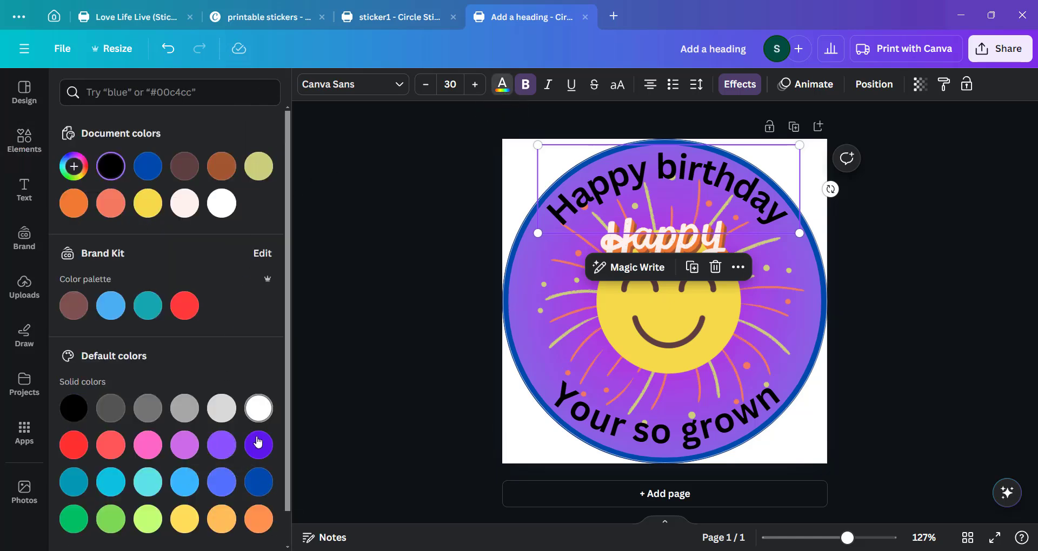
{"action": "left_click", "coordinate": [152, 172]}
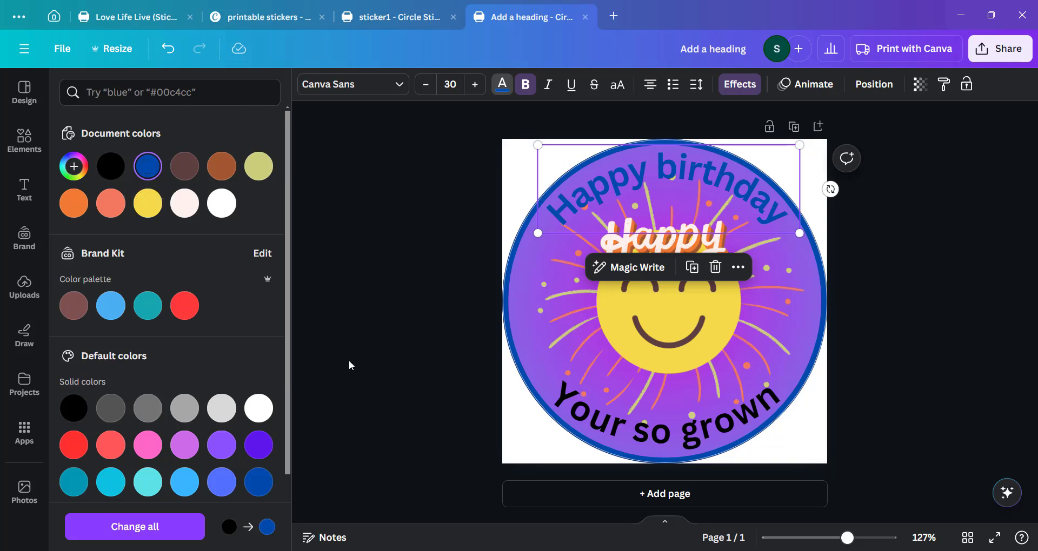
{"action": "key", "text": "Tab"}
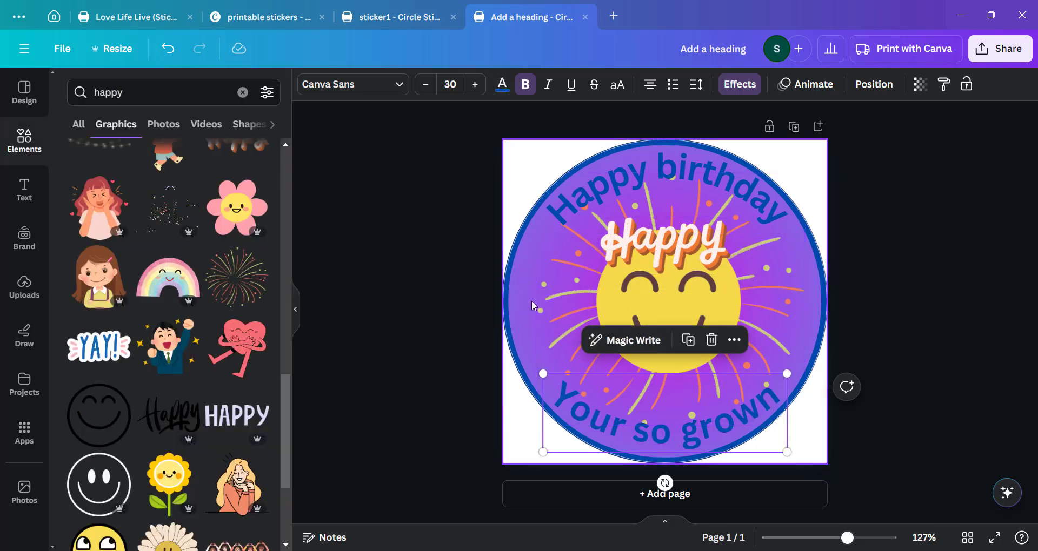
Change both curved texts to a darker navy custom color #052E65.
{"action": "left_click", "coordinate": [523, 334]}
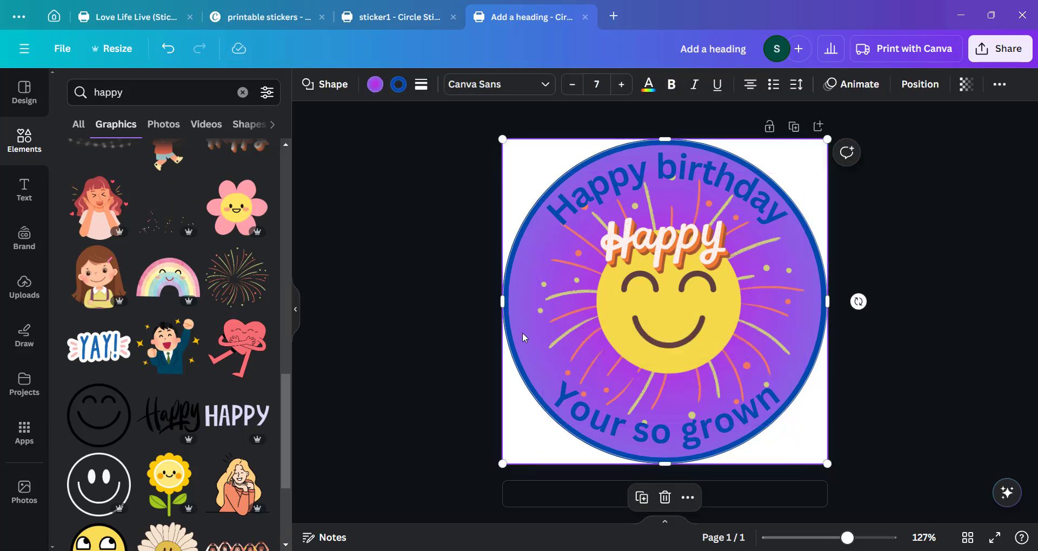
{"action": "left_click", "coordinate": [378, 90]}
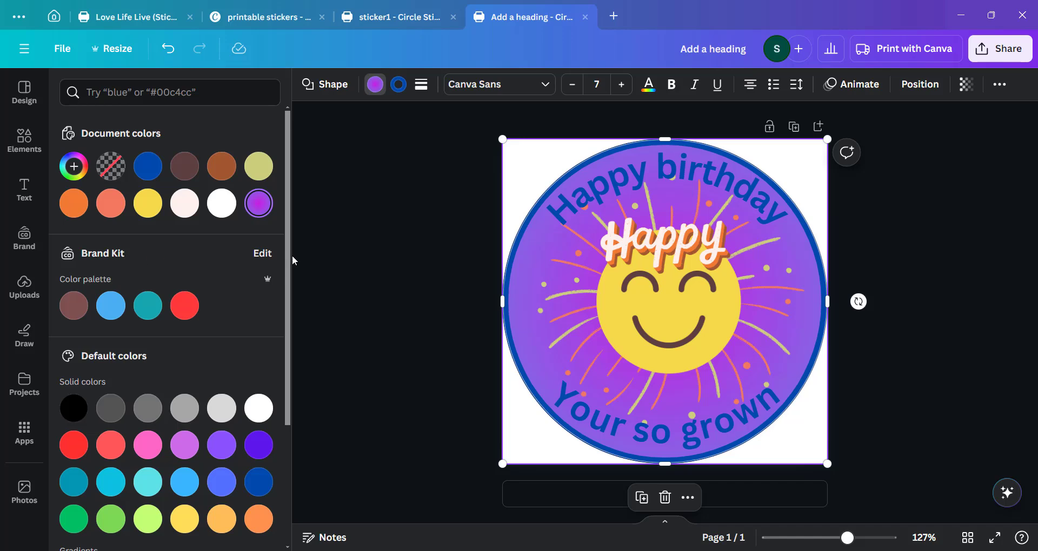
{"action": "left_click", "coordinate": [577, 199]}
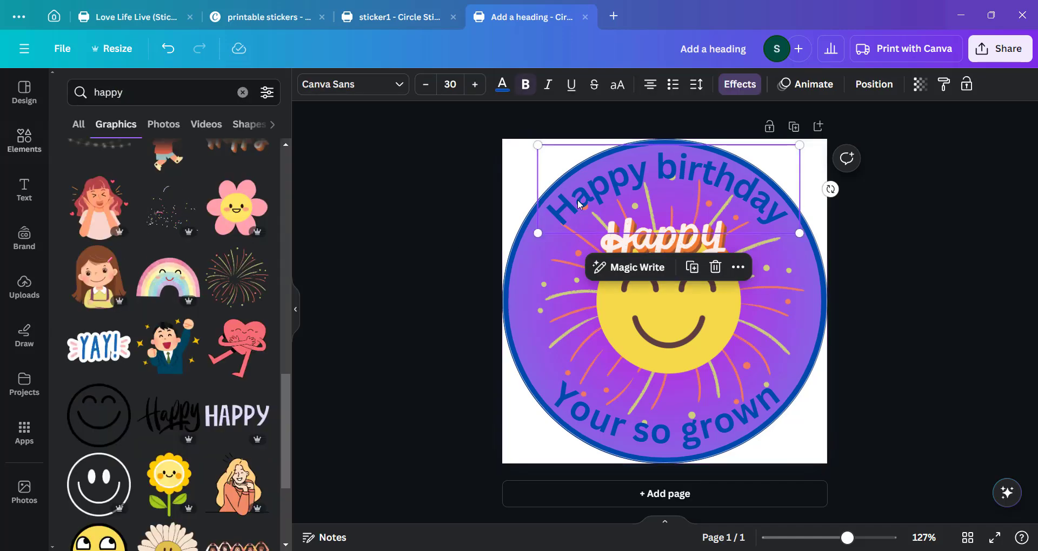
{"action": "left_click", "coordinate": [501, 87]}
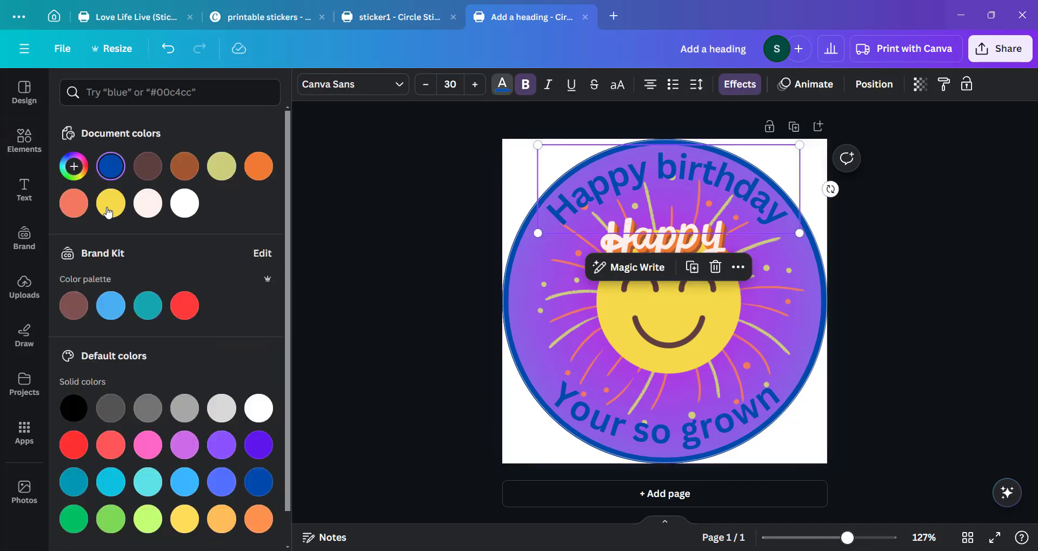
{"action": "left_click", "coordinate": [73, 166]}
{"action": "mouse_move", "coordinate": [244, 234]}
{"action": "left_mouse_down"}
{"action": "mouse_move", "coordinate": [246, 254]}
{"action": "mouse_move", "coordinate": [249, 243]}
{"action": "left_mouse_up"}
{"action": "left_click", "coordinate": [602, 423]}
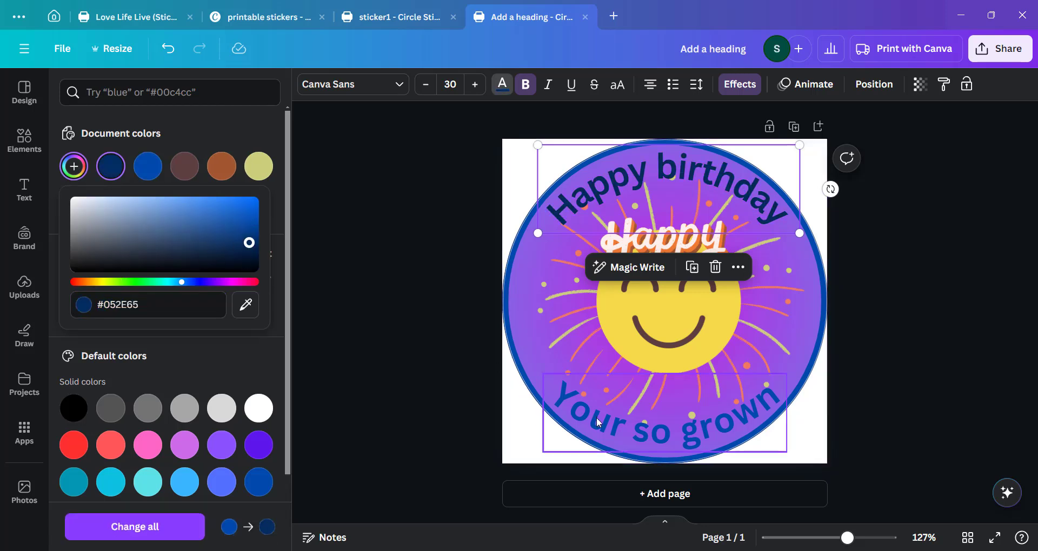
{"action": "left_click", "coordinate": [123, 171]}
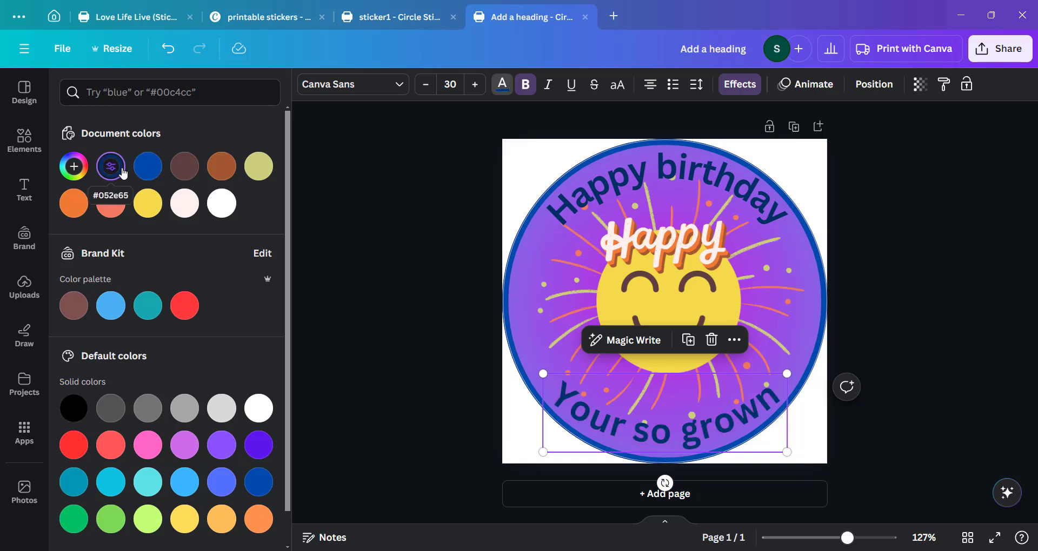
Set the circle's border color to the navy #052E65.
{"action": "left_click", "coordinate": [368, 276]}
{"action": "left_click", "coordinate": [503, 298]}
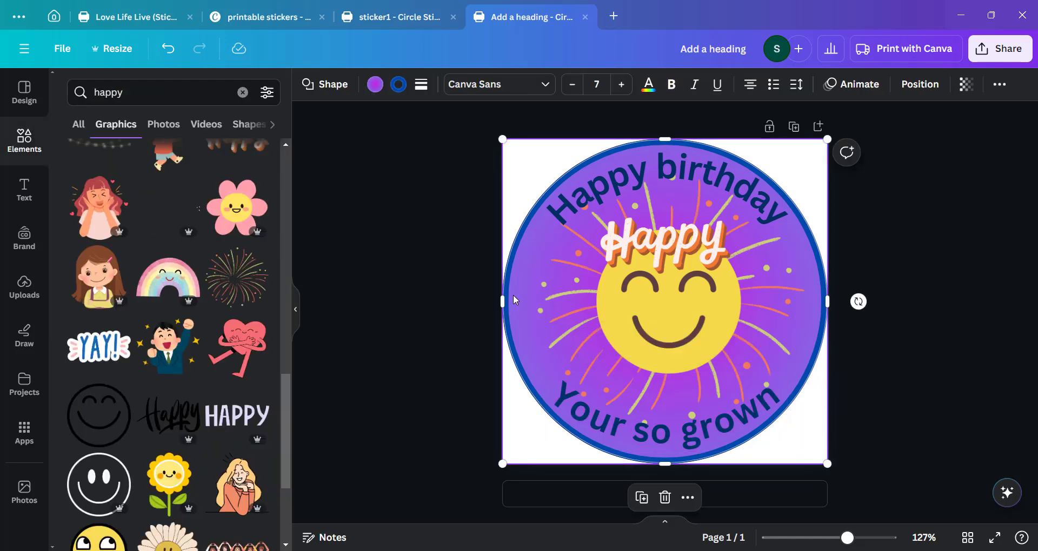
{"action": "left_click", "coordinate": [398, 84]}
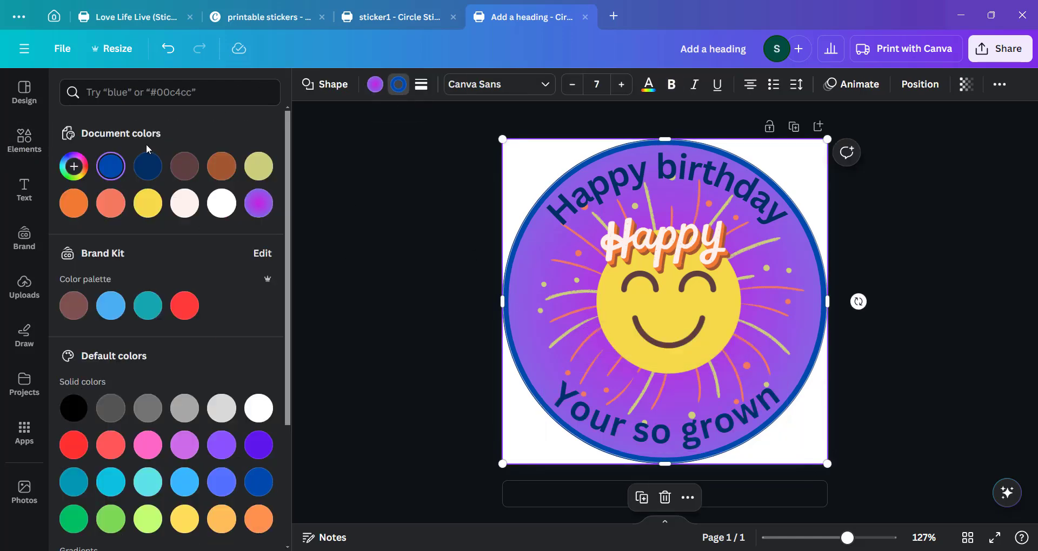
{"action": "left_click", "coordinate": [147, 165]}
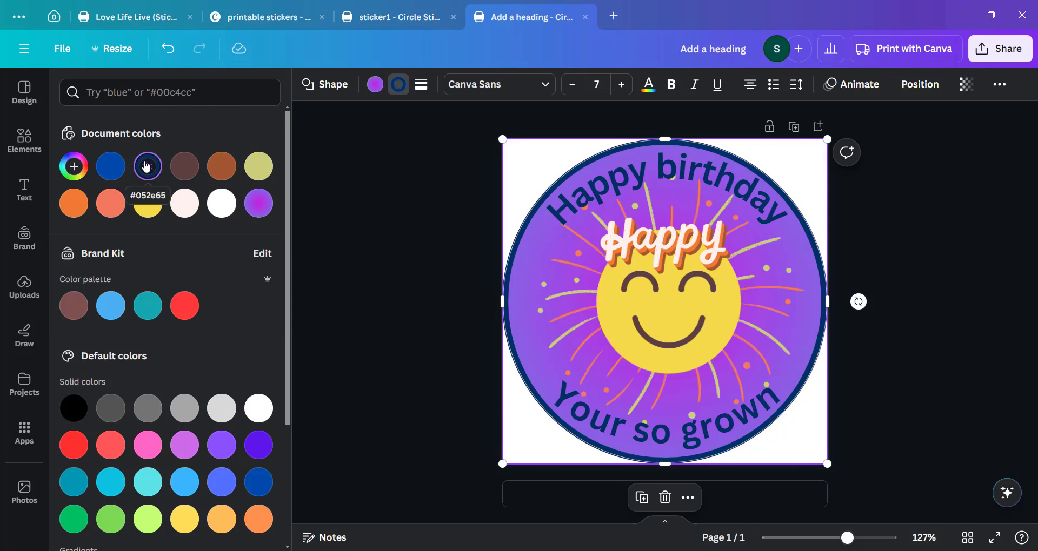
{"action": "left_click", "coordinate": [371, 276]}
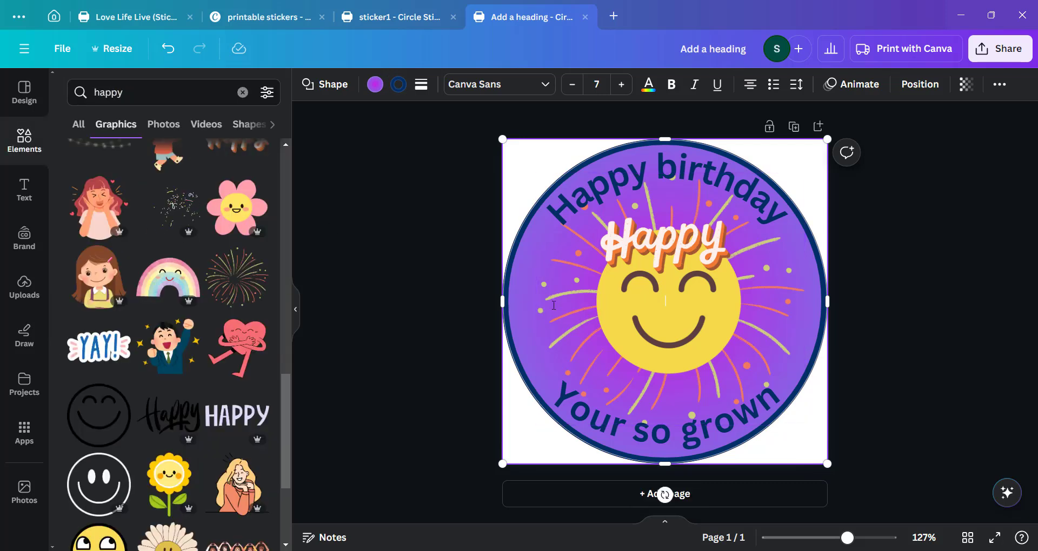
Recolor the smiley face's fill from yellow to light blue.
{"action": "left_click", "coordinate": [660, 347]}
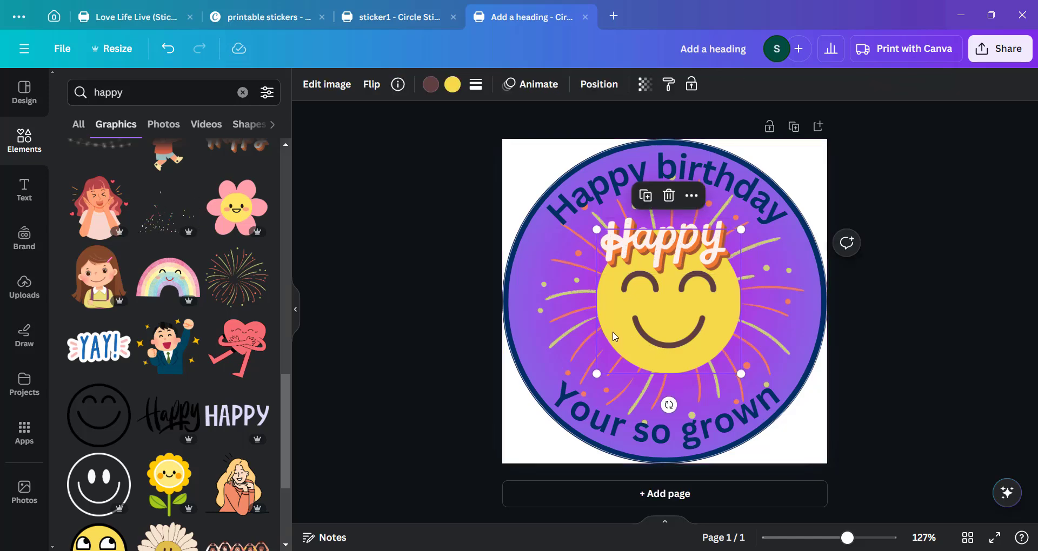
{"action": "left_click", "coordinate": [592, 91]}
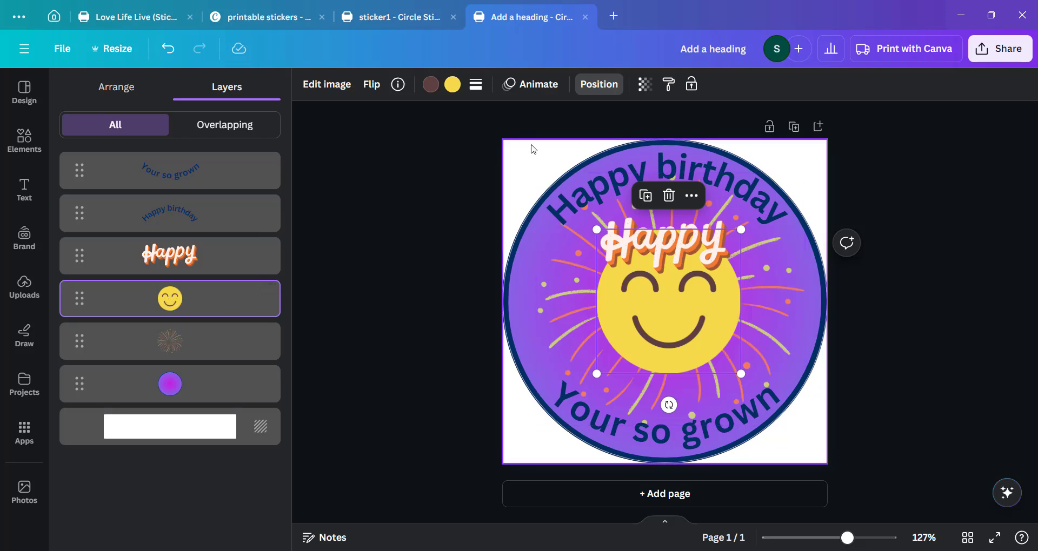
{"action": "left_click", "coordinate": [455, 88]}
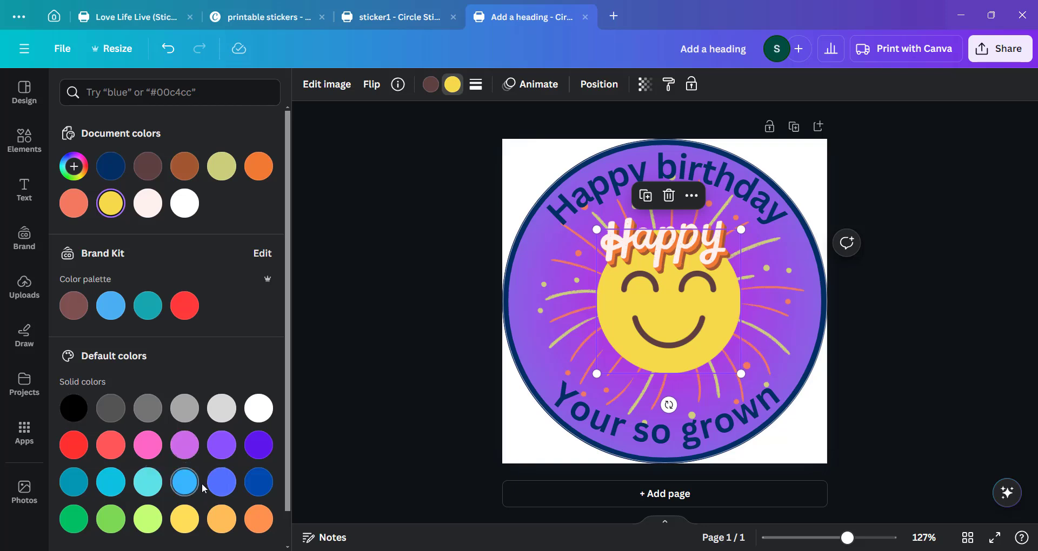
{"action": "left_click", "coordinate": [184, 482]}
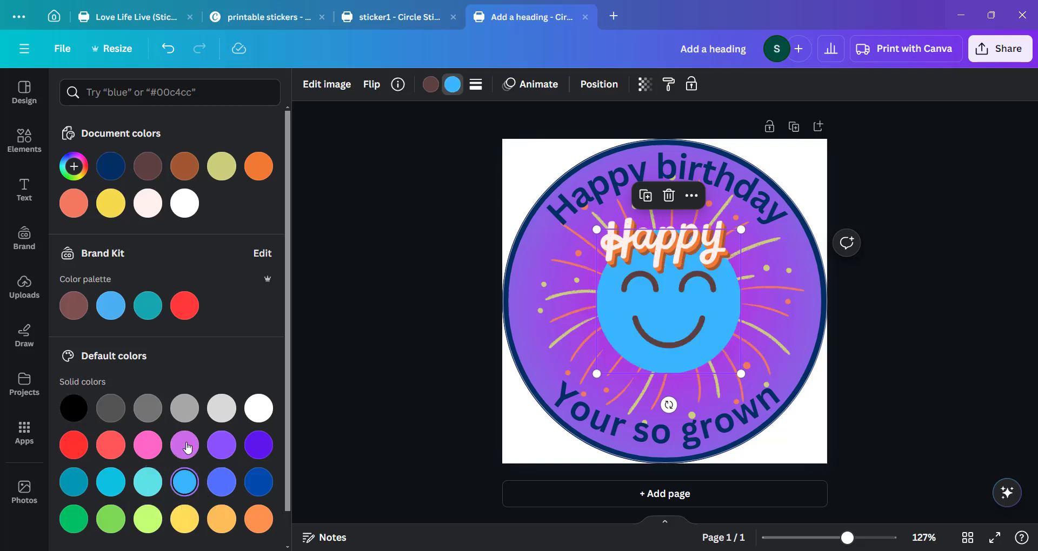
Recolor the smiley face's eyes and mouth to the navy #052E65 sampled from the curved text.
{"action": "left_click", "coordinate": [431, 85]}
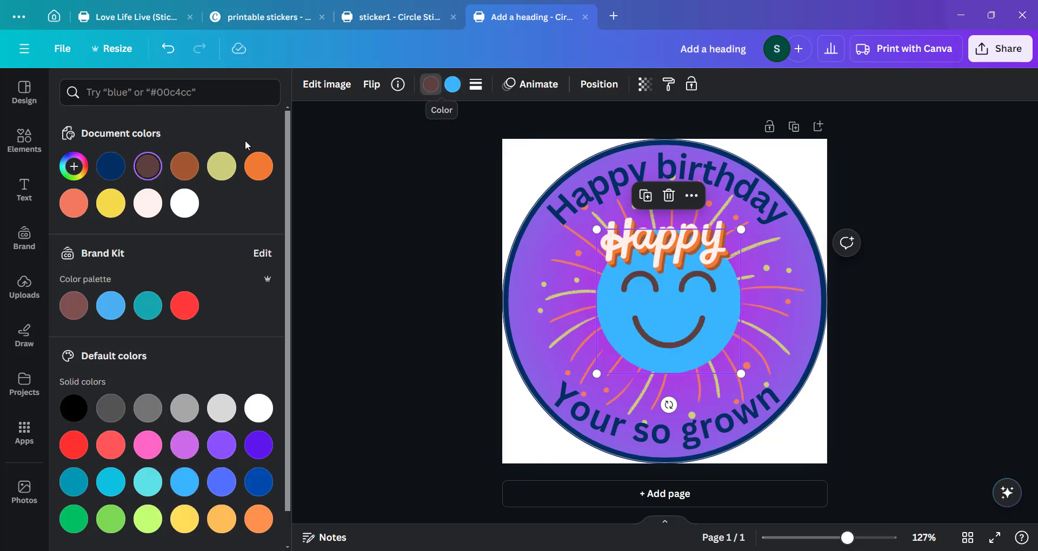
{"action": "left_click", "coordinate": [188, 448]}
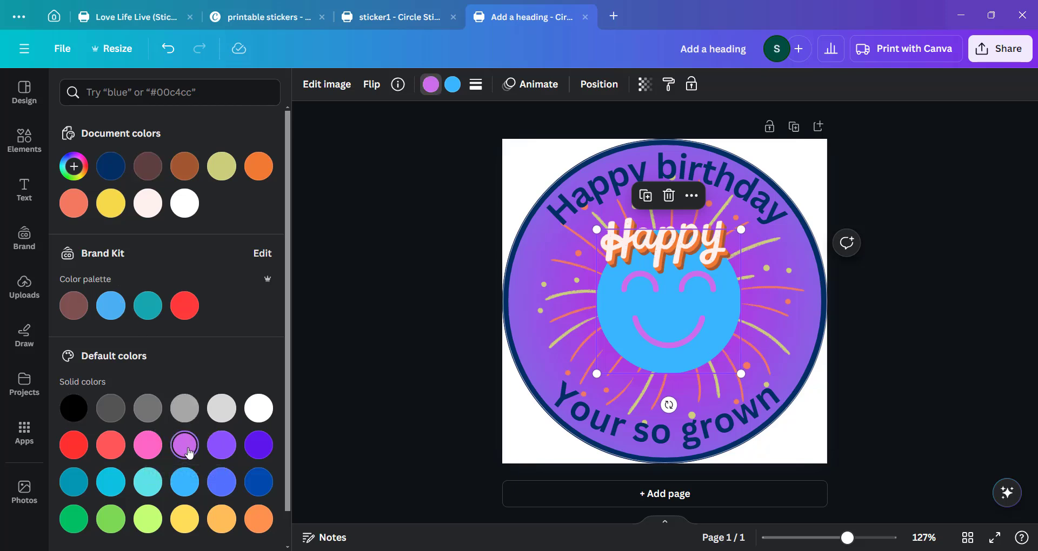
{"action": "left_click", "coordinate": [219, 456]}
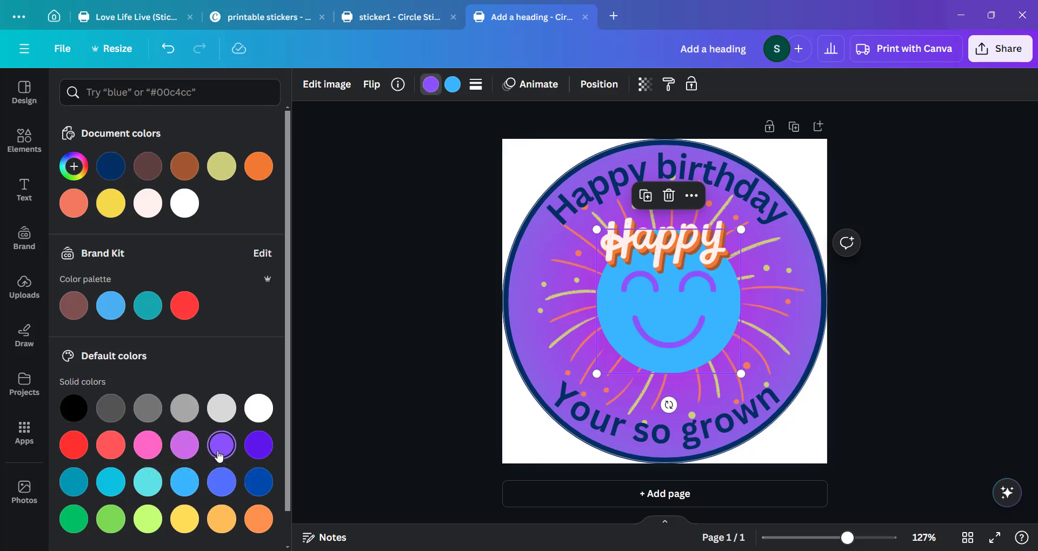
{"action": "left_click", "coordinate": [74, 166]}
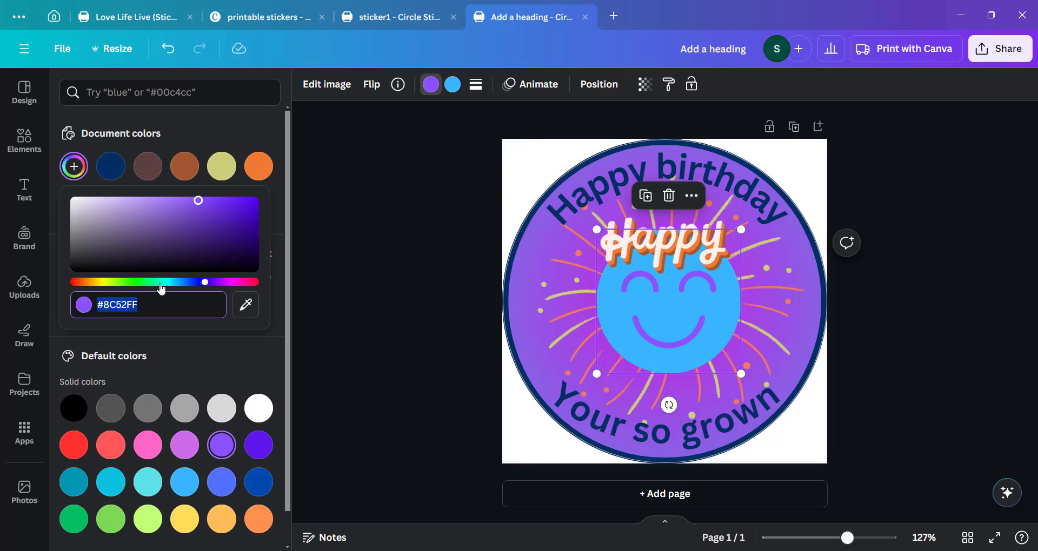
{"action": "mouse_move", "coordinate": [205, 283]}
{"action": "left_mouse_down"}
{"action": "mouse_move", "coordinate": [111, 285]}
{"action": "mouse_move", "coordinate": [246, 290]}
{"action": "mouse_move", "coordinate": [189, 289]}
{"action": "left_mouse_up"}
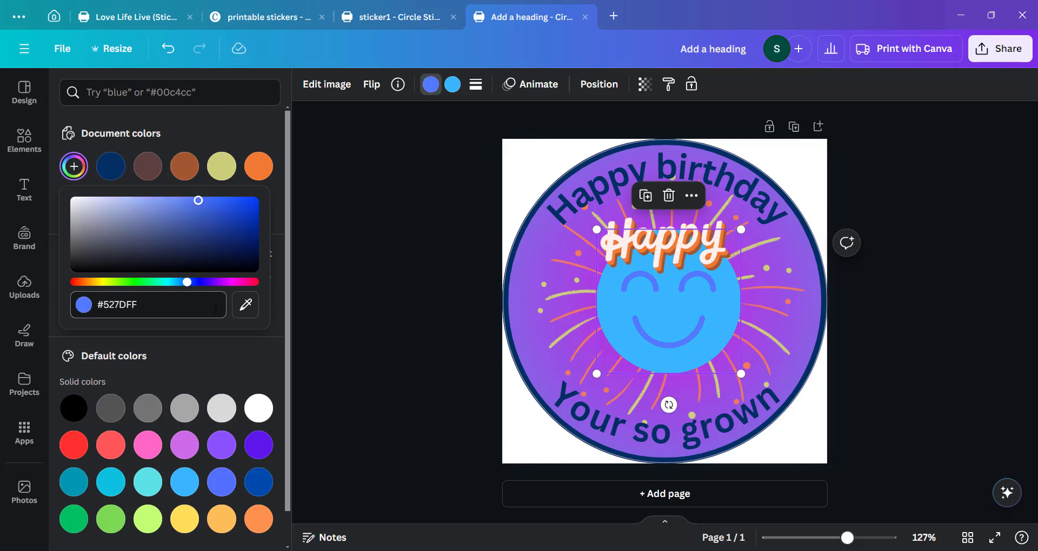
{"action": "left_click", "coordinate": [245, 316]}
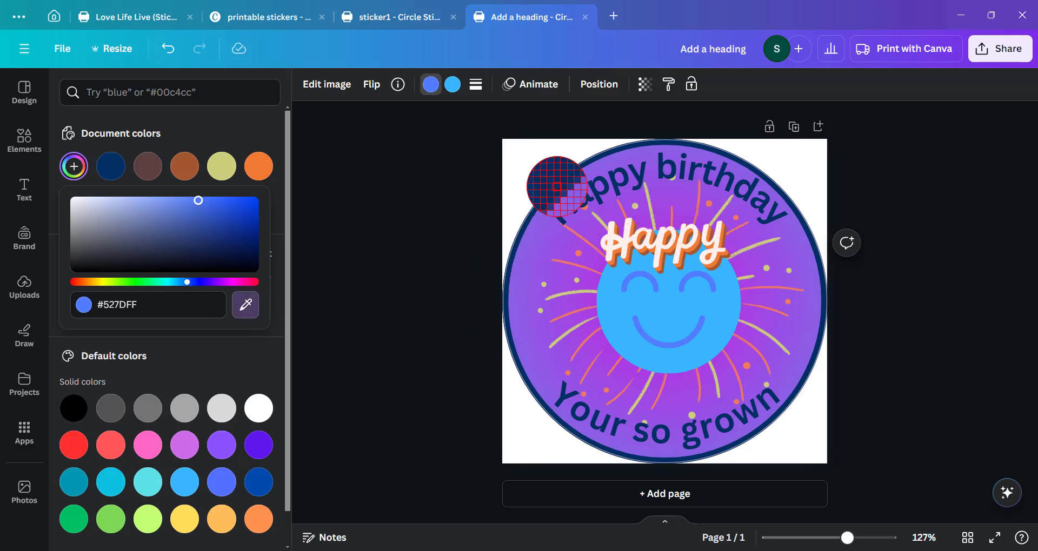
{"action": "left_click", "coordinate": [558, 192]}
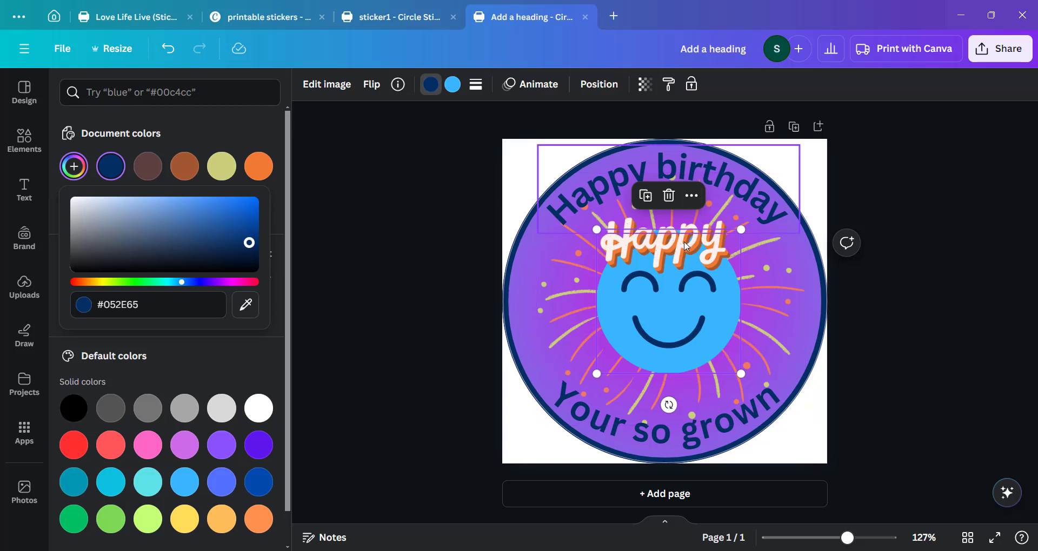
Change the burst graphic's first color to light blue.
{"action": "left_click", "coordinate": [573, 315]}
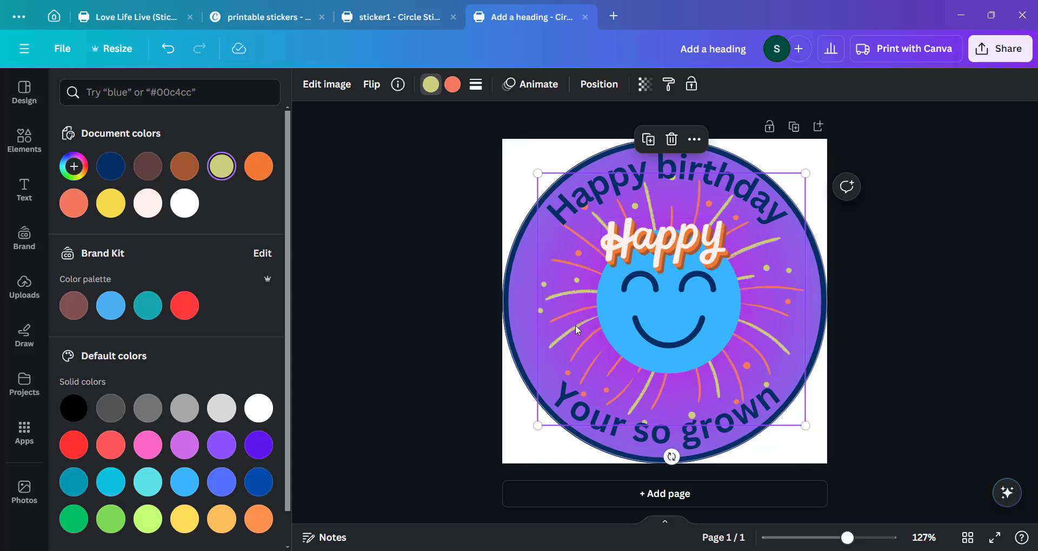
{"action": "left_click", "coordinate": [431, 86]}
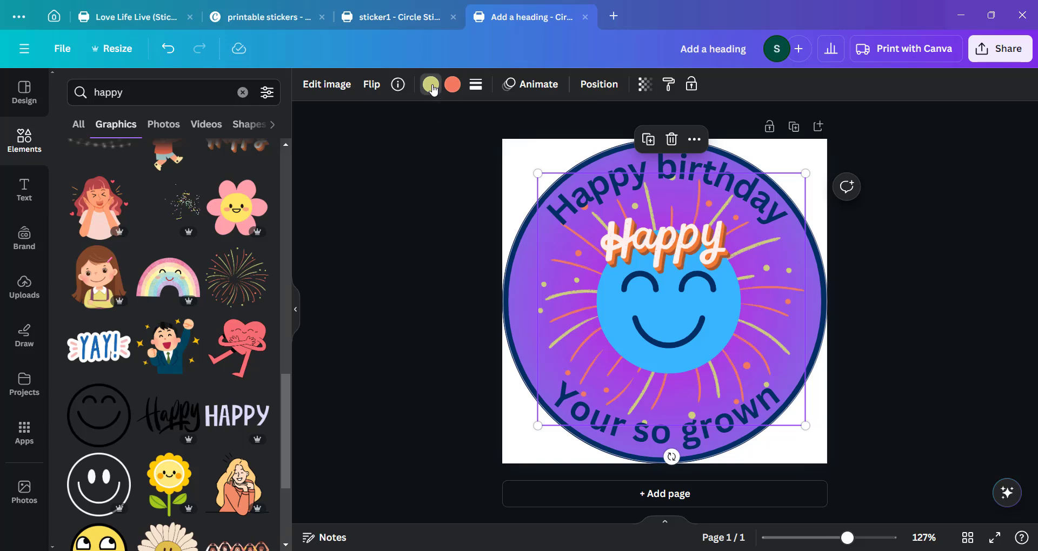
{"action": "left_click", "coordinate": [431, 85]}
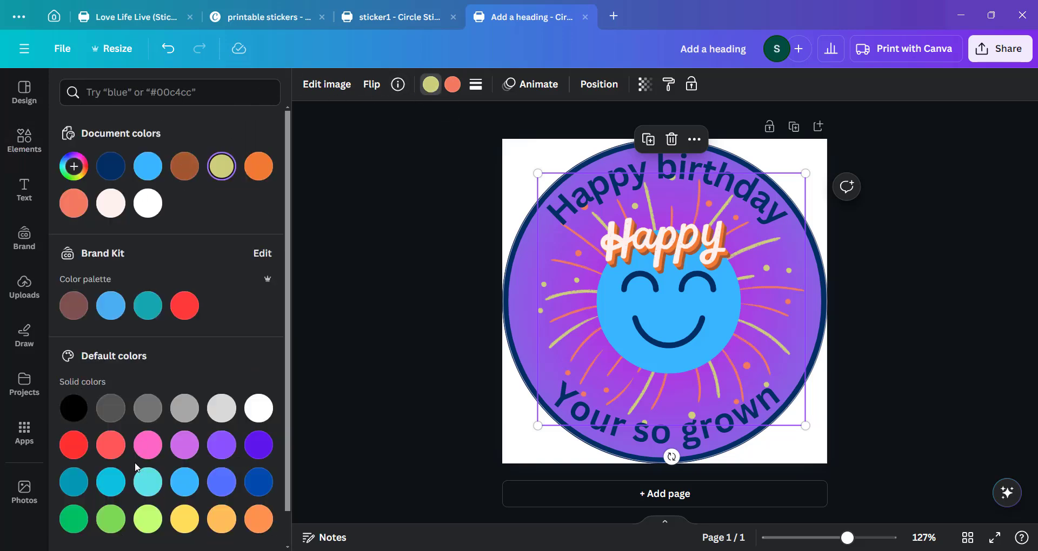
{"action": "left_click", "coordinate": [183, 483]}
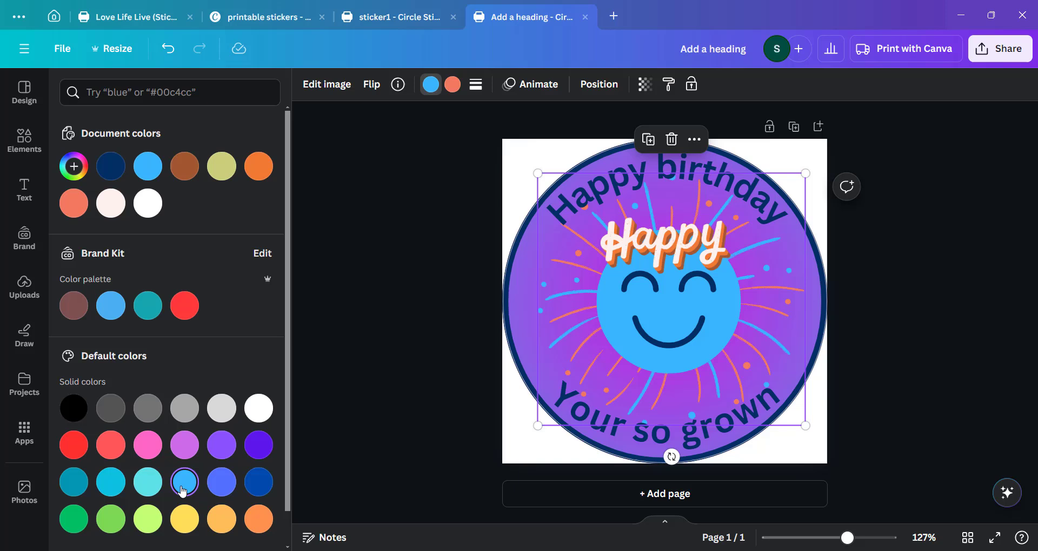
Set the burst graphic's second color to a custom dark purple #543889.
{"action": "left_click", "coordinate": [448, 85]}
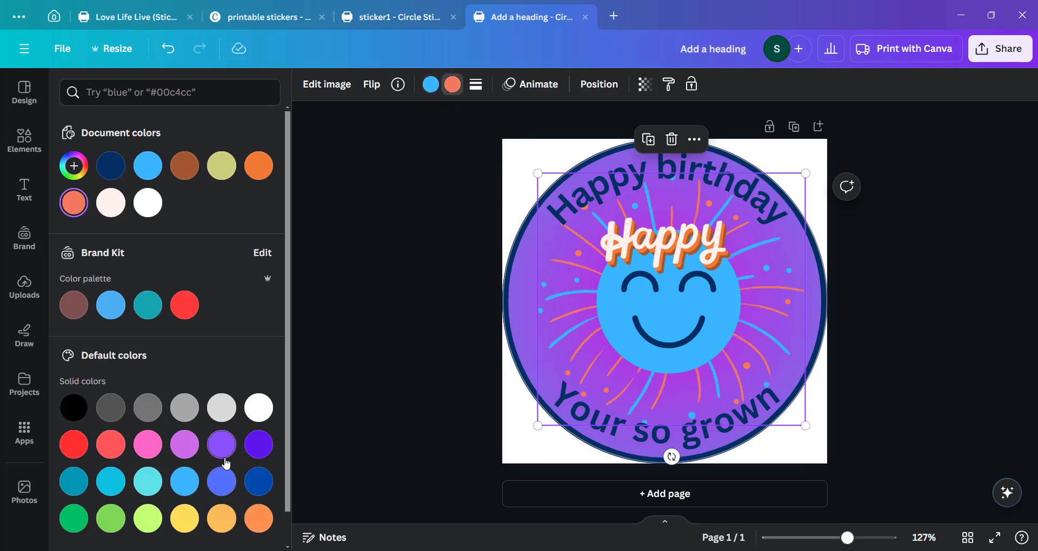
{"action": "scroll", "coordinate": [226, 464], "scroll_direction": "down", "scroll_amount": 1}
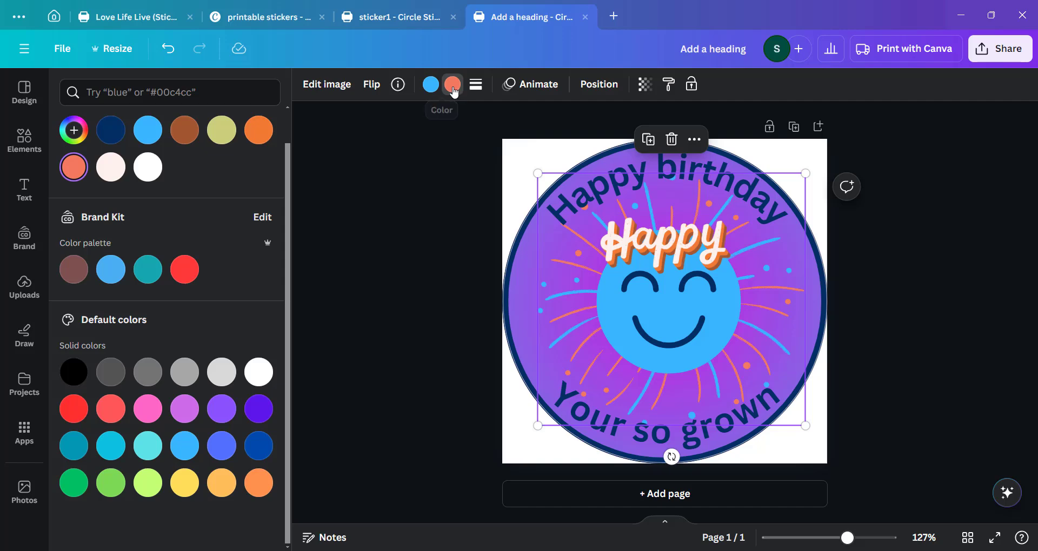
{"action": "left_click", "coordinate": [452, 85]}
{"action": "left_click", "coordinate": [446, 87]}
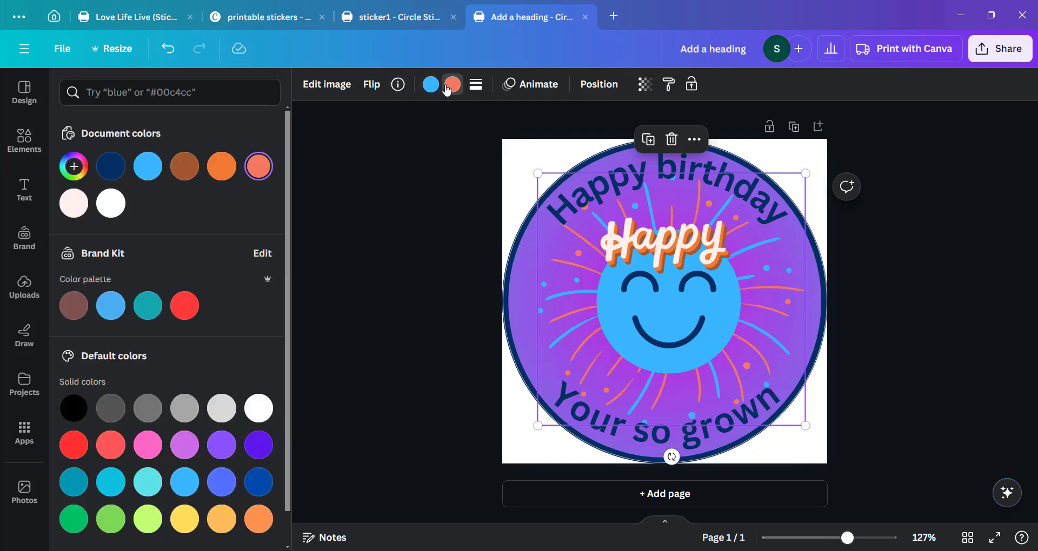
{"action": "left_click", "coordinate": [233, 454]}
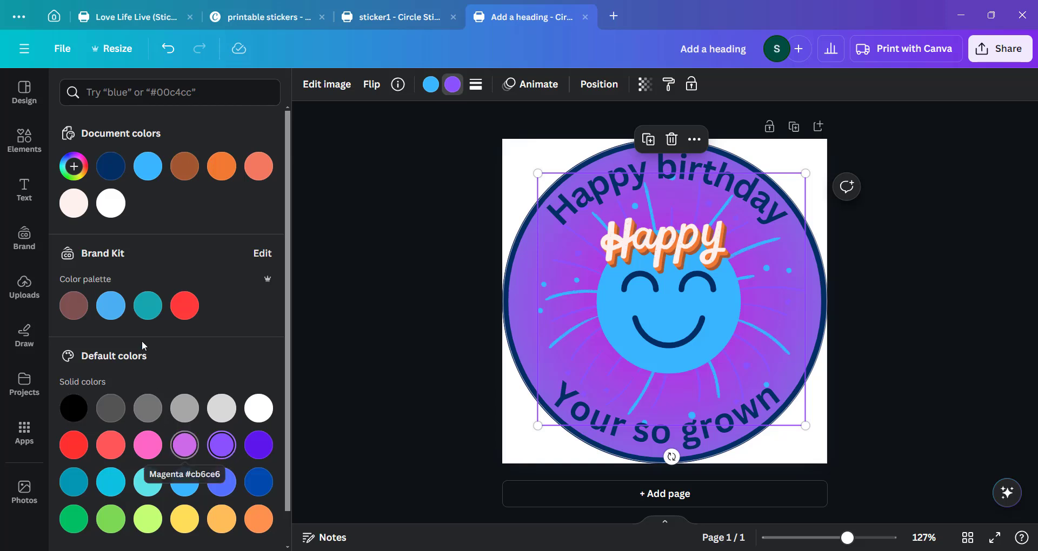
{"action": "left_click", "coordinate": [74, 167]}
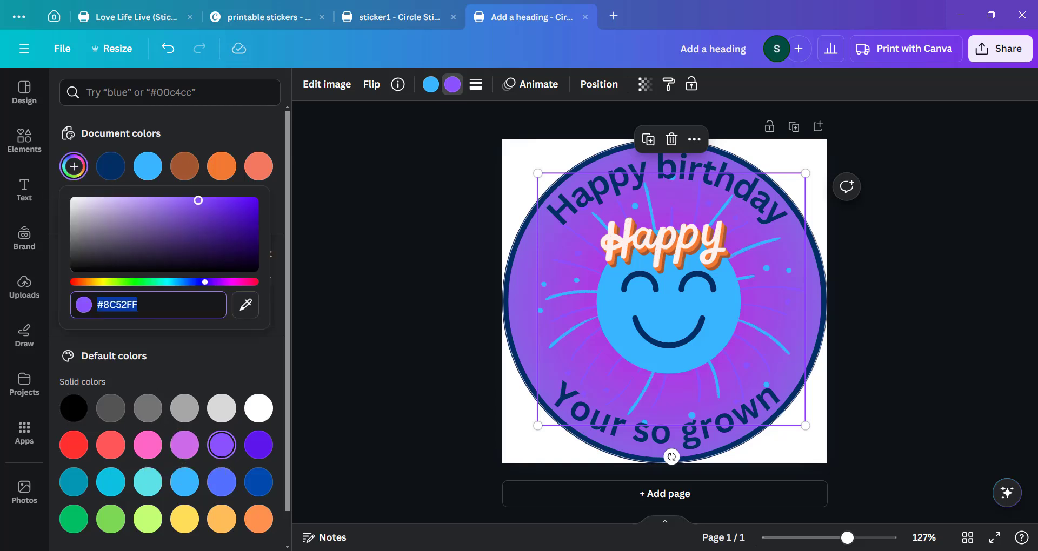
{"action": "left_click_drag", "start_coordinate": [198, 200], "coordinate": [181, 231]}
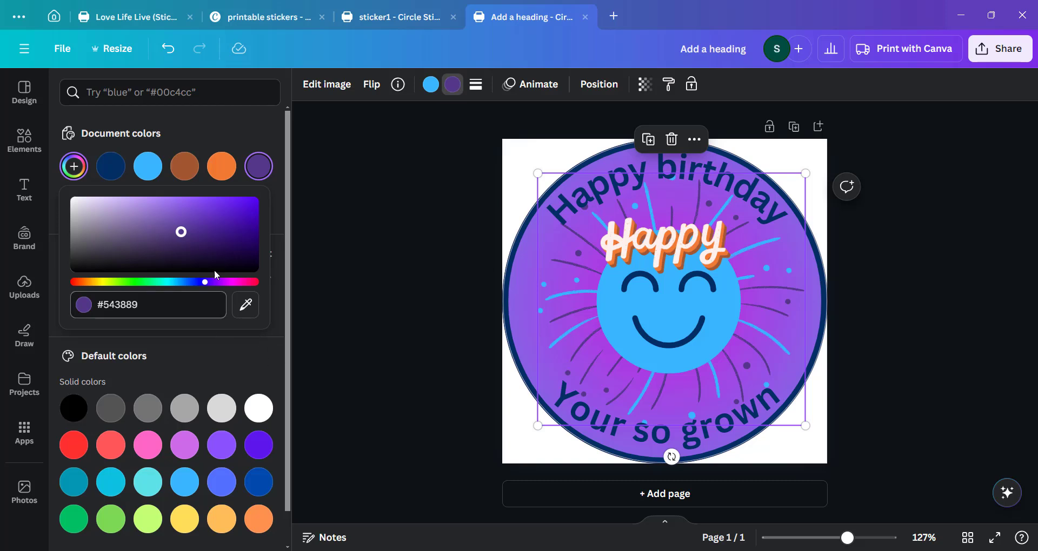
{"action": "left_click", "coordinate": [410, 429]}
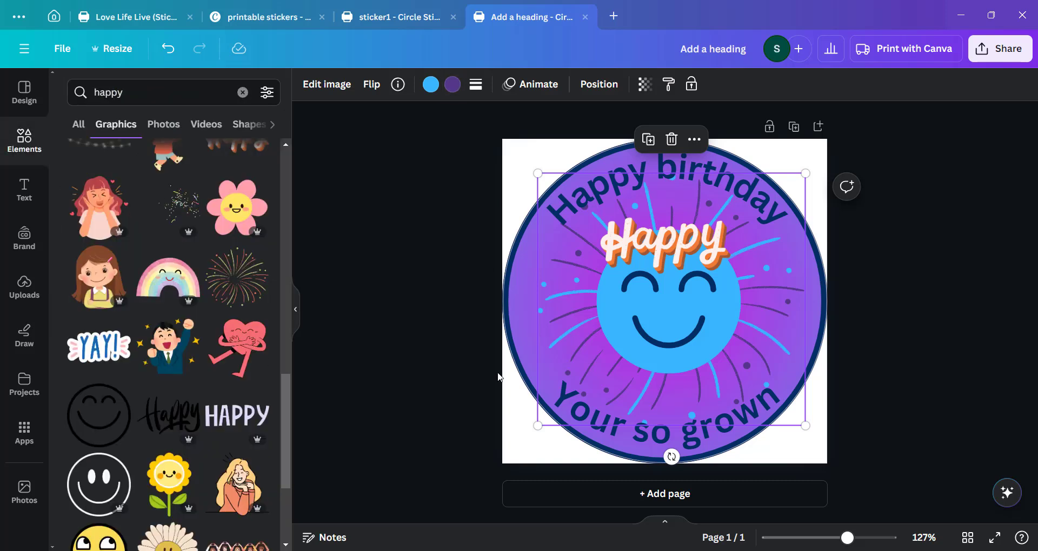
Recolor the Happy lettering graphic with purple as its first color and dark blue as its second.
{"action": "left_click", "coordinate": [636, 255]}
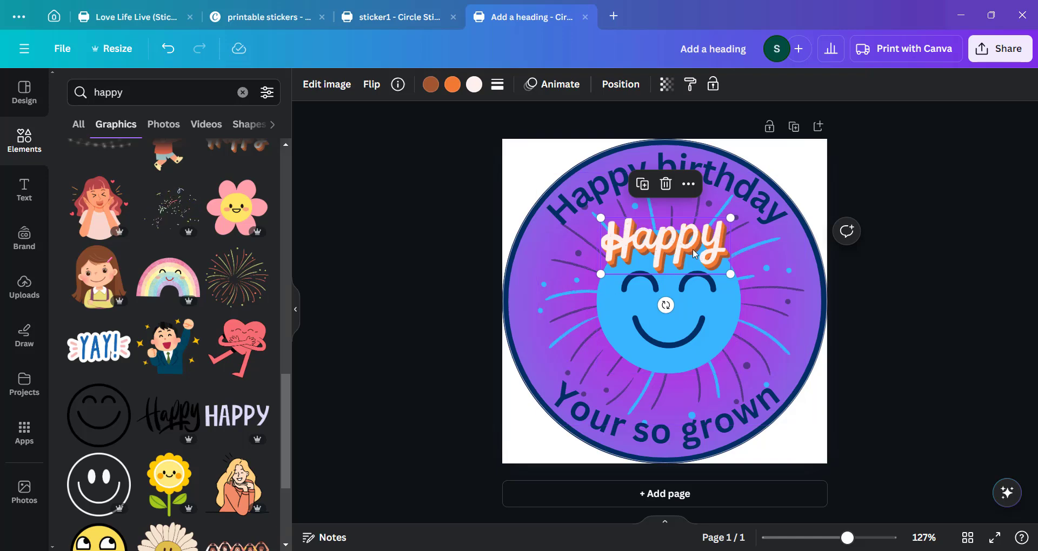
{"action": "left_click", "coordinate": [430, 85]}
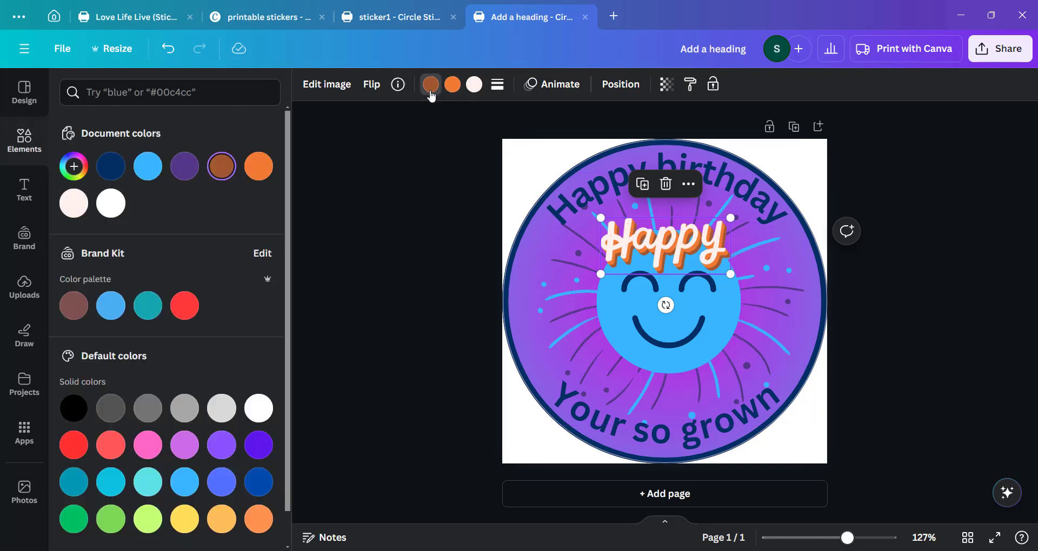
{"action": "left_click", "coordinate": [84, 313]}
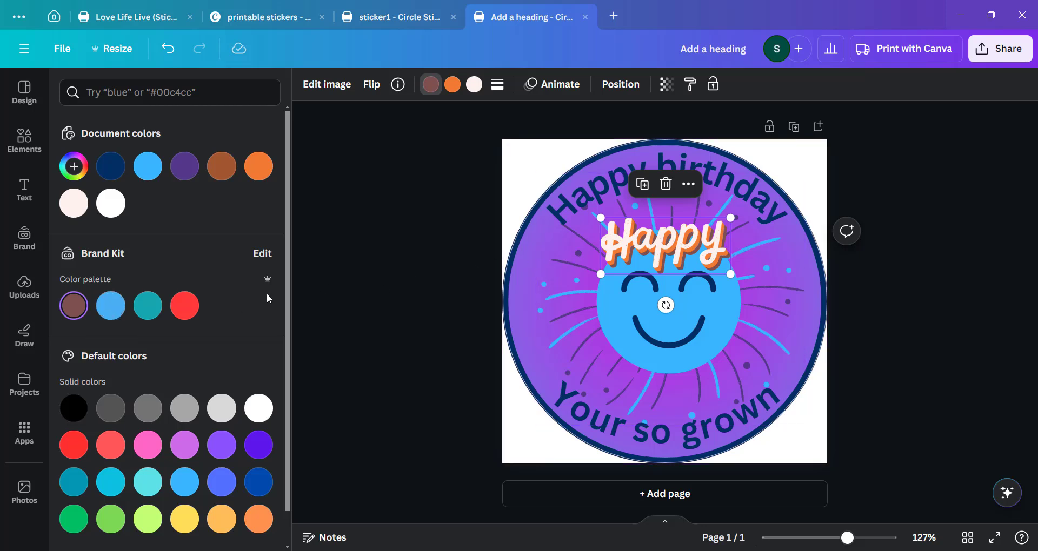
{"action": "left_click", "coordinate": [113, 310]}
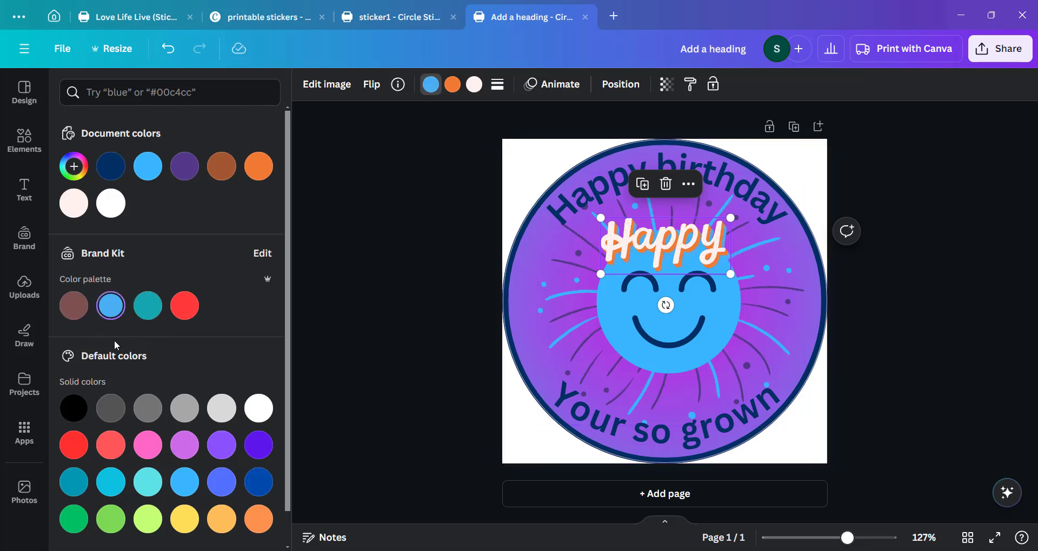
{"action": "left_click", "coordinate": [222, 445]}
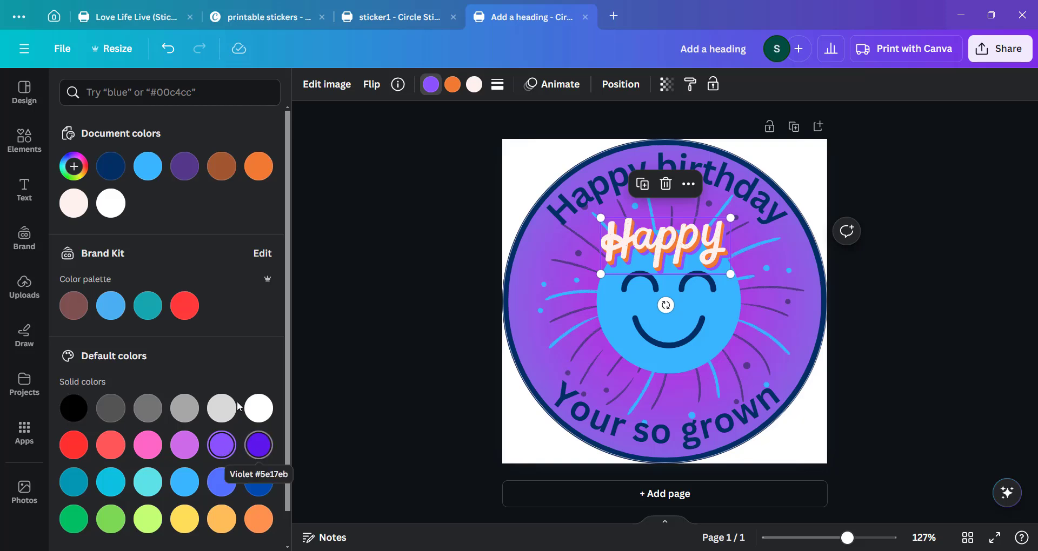
{"action": "left_click", "coordinate": [452, 84]}
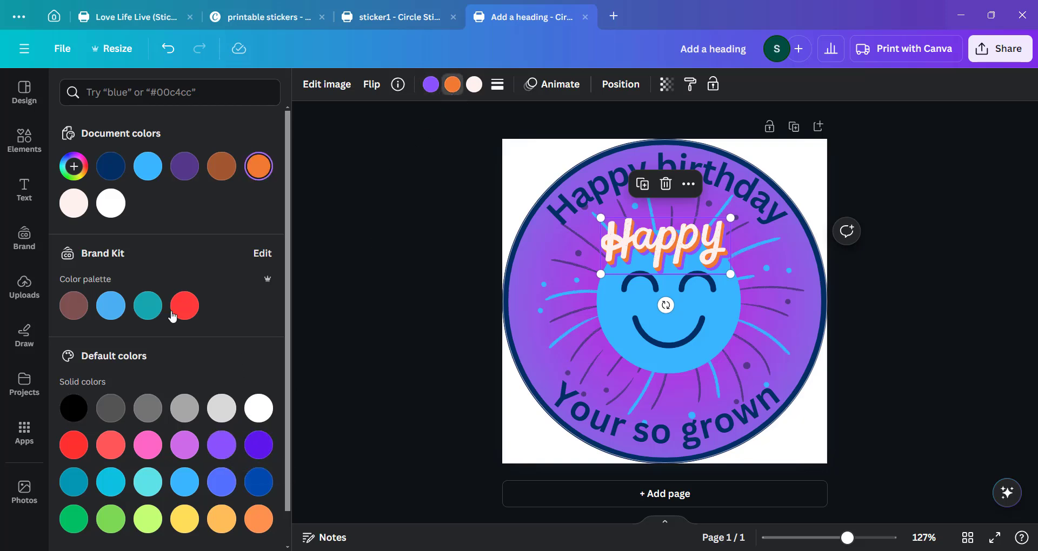
{"action": "left_click", "coordinate": [259, 482]}
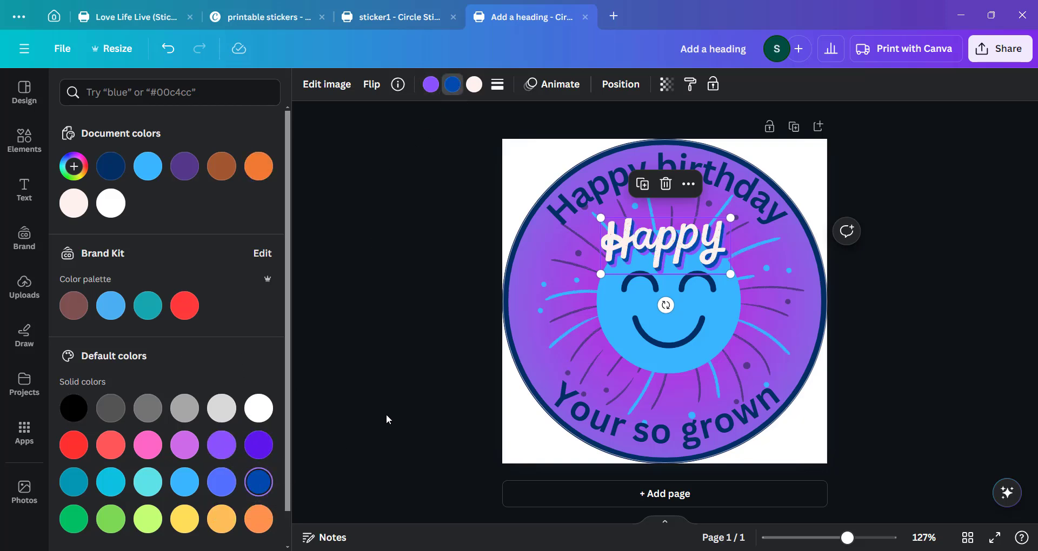
{"action": "left_click", "coordinate": [390, 392]}
{"action": "left_click", "coordinate": [514, 426]}
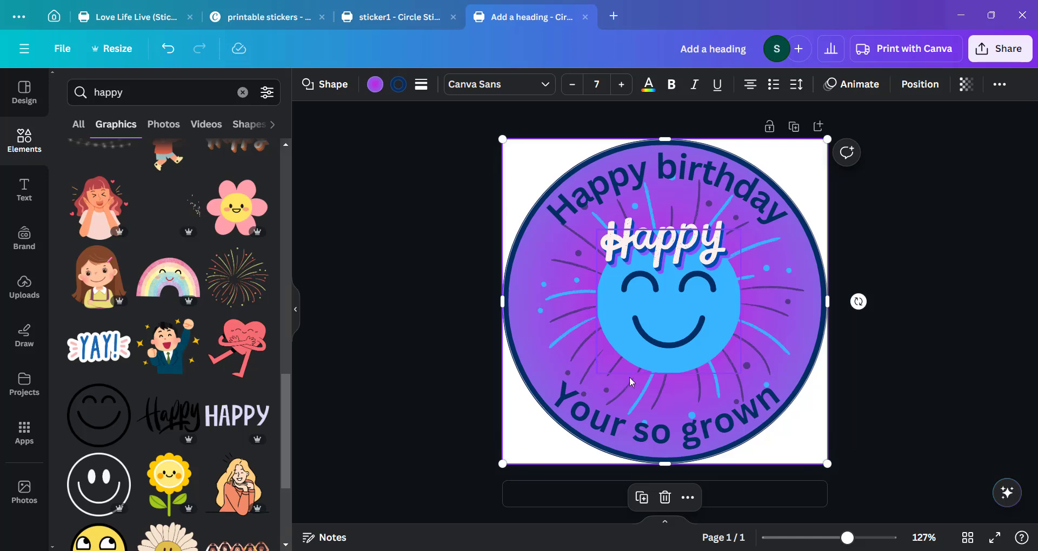
{"action": "left_click", "coordinate": [637, 262]}
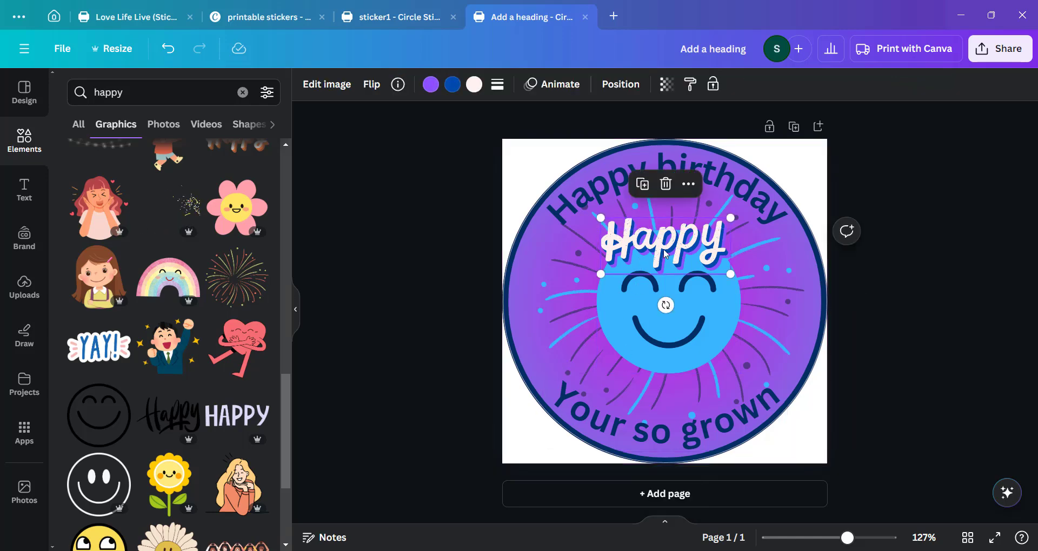
{"action": "left_click", "coordinate": [848, 178]}
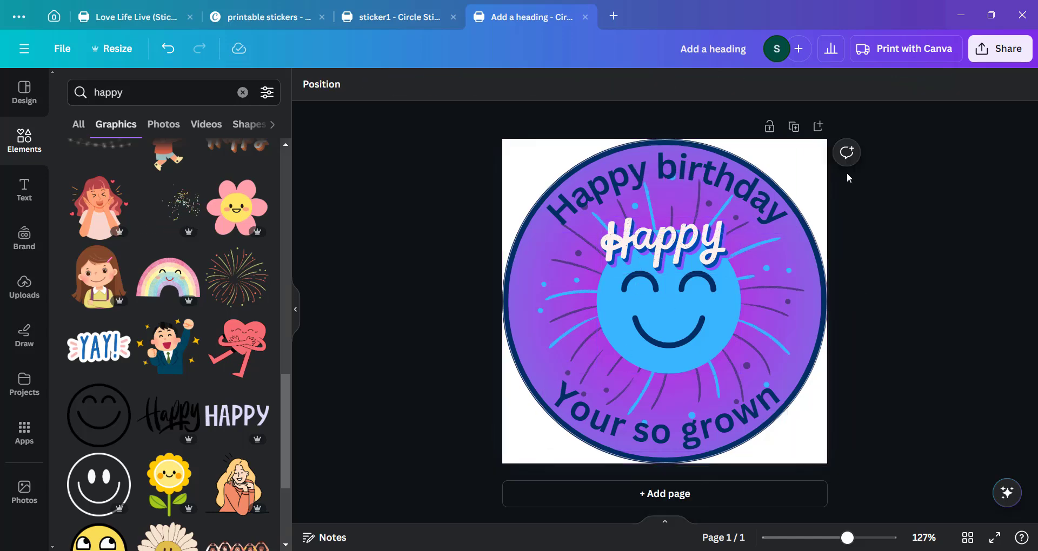
{"action": "left_click", "coordinate": [817, 180]}
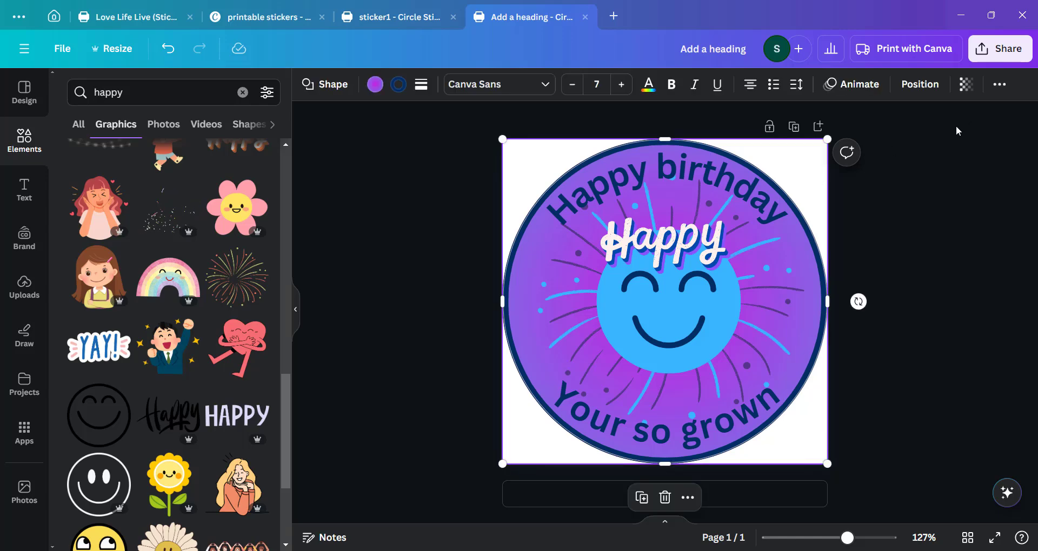
Download the design as a PNG file.
{"action": "left_click", "coordinate": [1000, 49]}
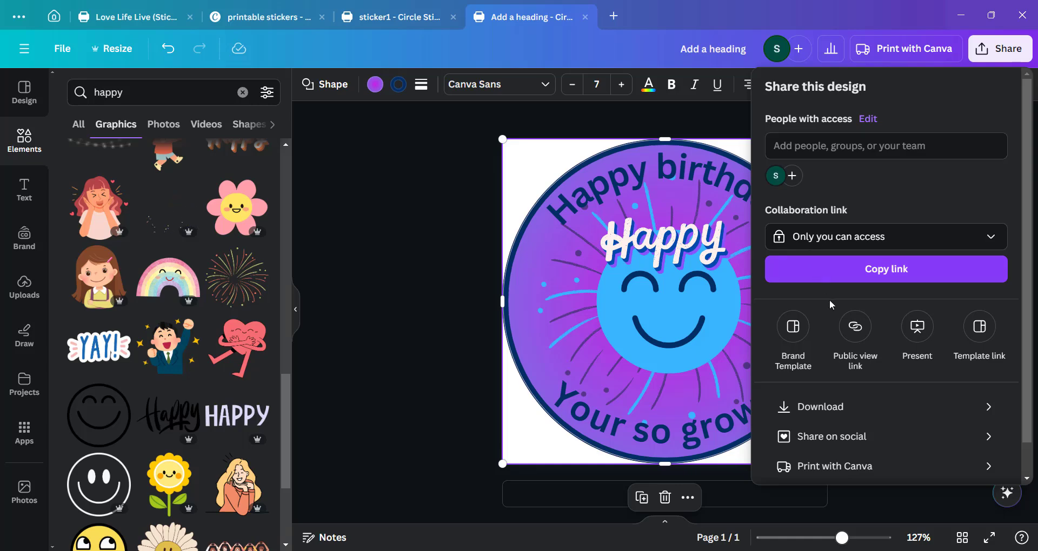
{"action": "left_click", "coordinate": [833, 413]}
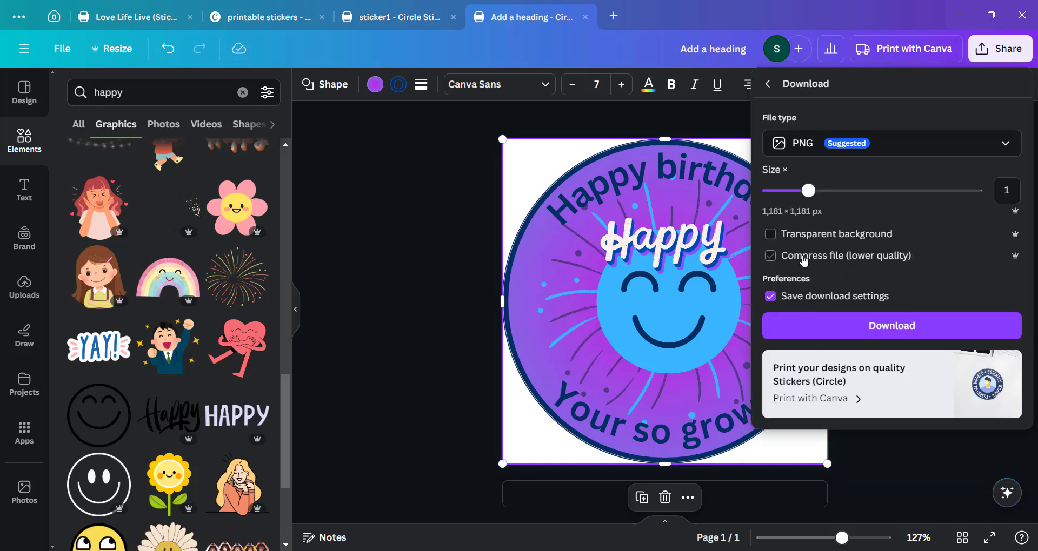
{"action": "left_click", "coordinate": [816, 236]}
{"action": "left_click", "coordinate": [872, 326]}
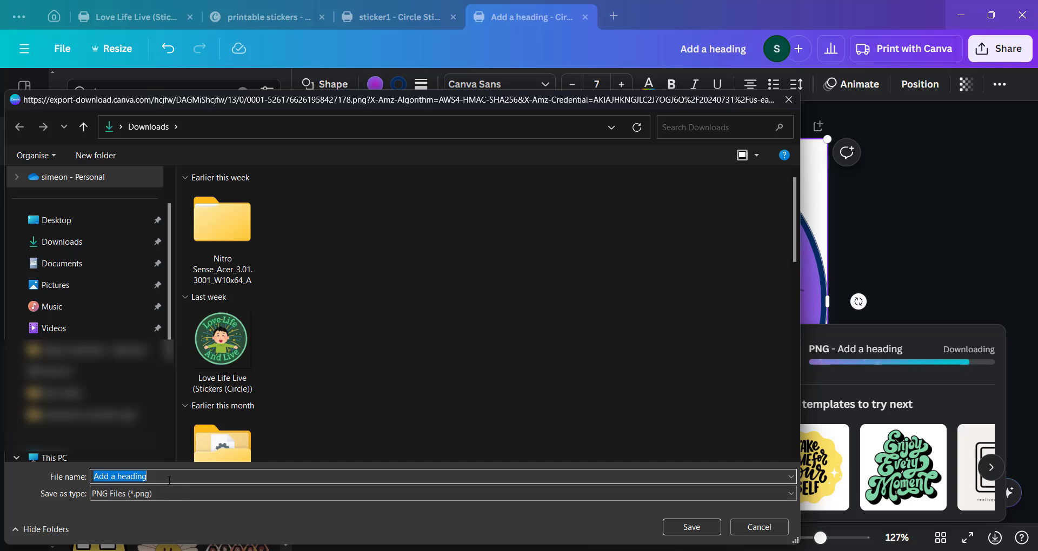
Save the PNG download as stiker1 in the Downloads folder.
{"action": "type", "text": "s"}
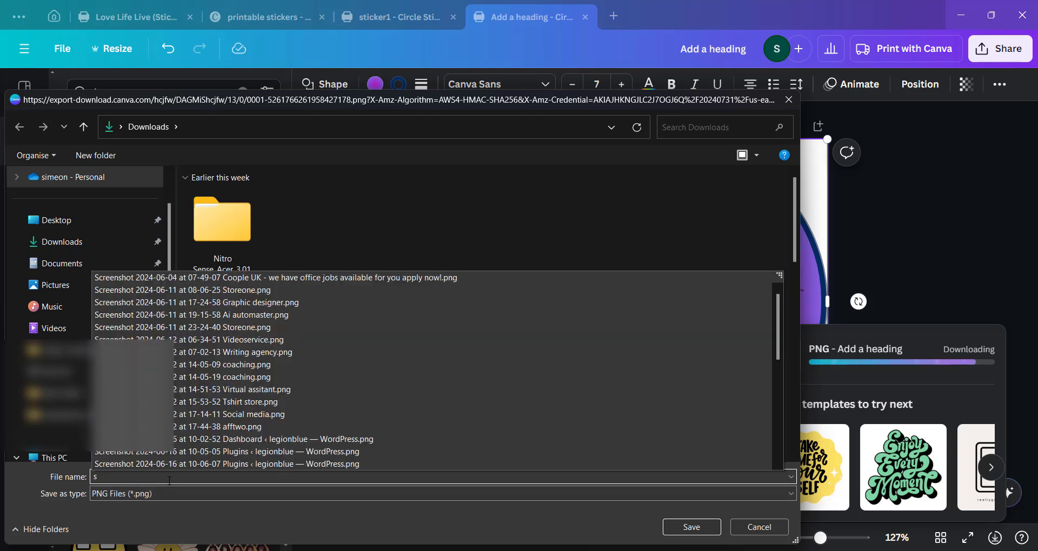
{"action": "type", "text": "tiker1"}
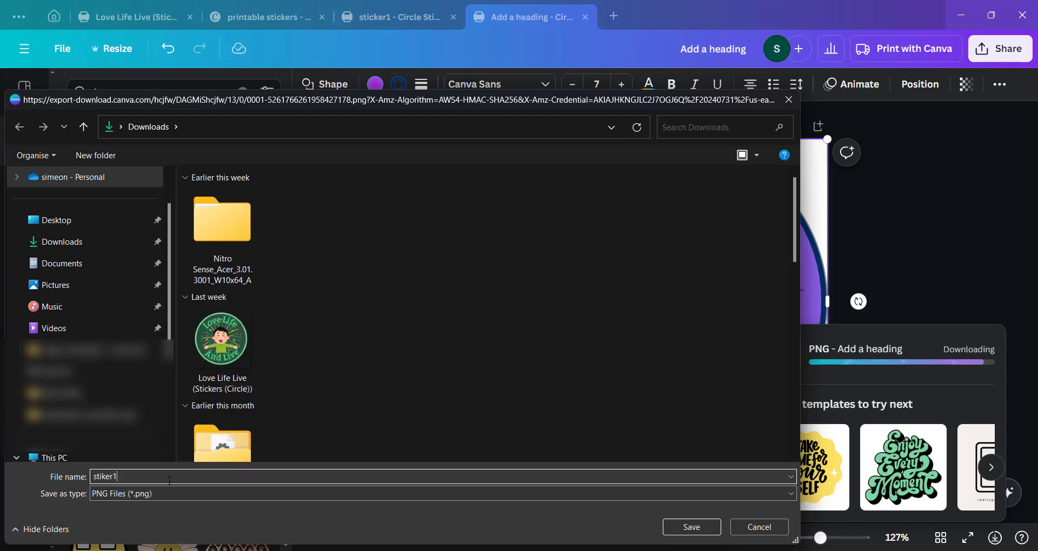
{"action": "left_click", "coordinate": [95, 241]}
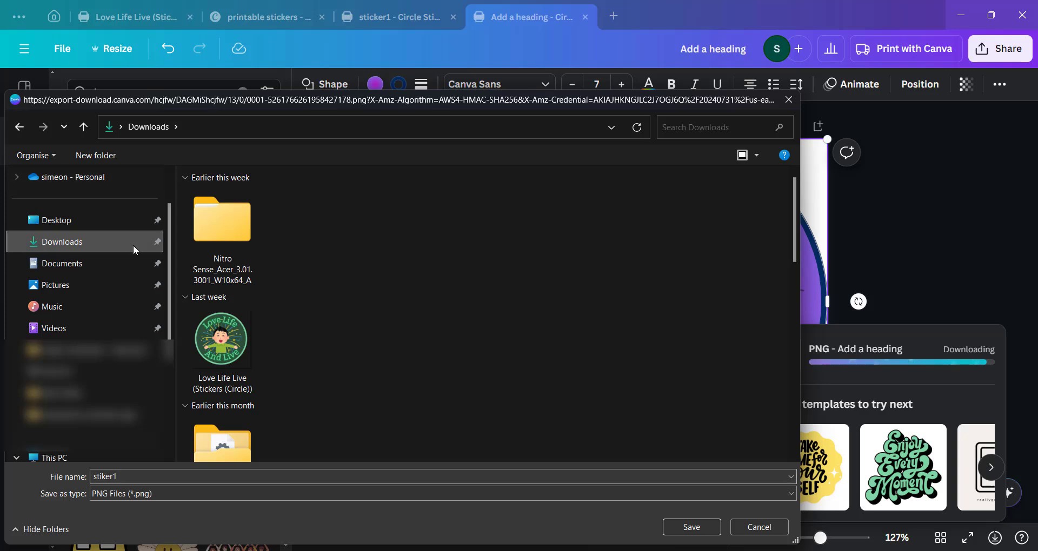
{"action": "left_click", "coordinate": [685, 527]}
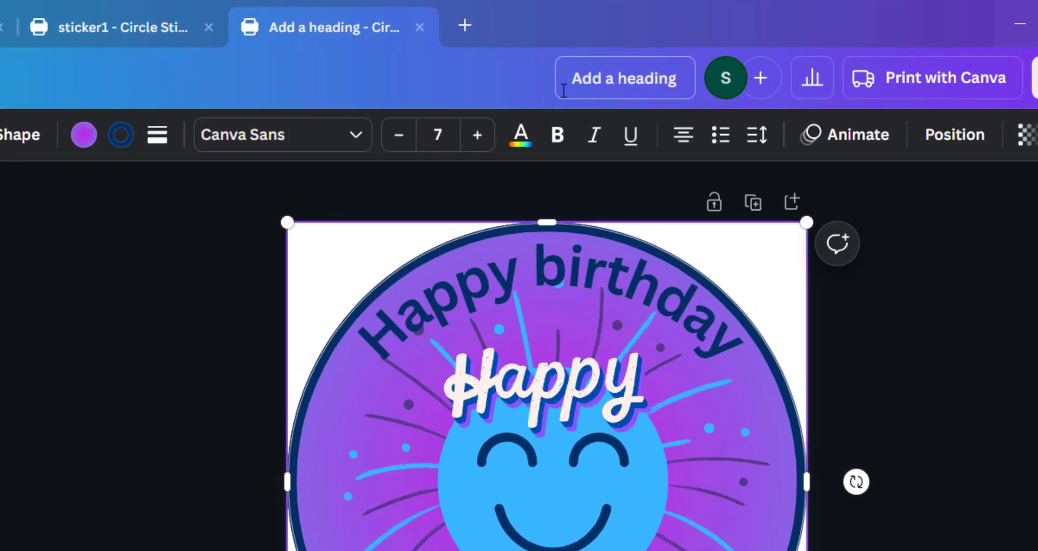
Rename the design as sticker.
{"action": "left_click", "coordinate": [584, 86]}
{"action": "key", "text": "BackSpace"}
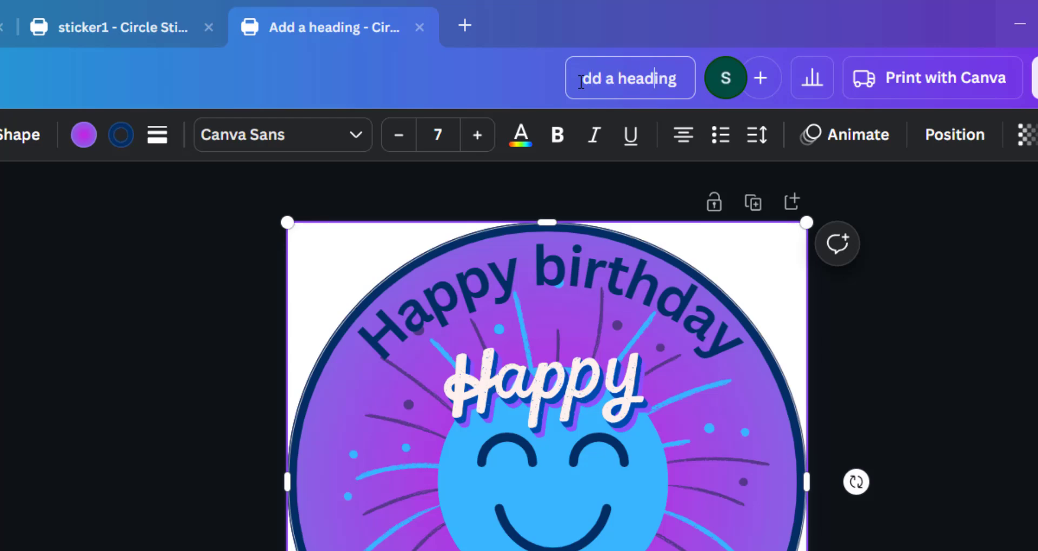
{"action": "key", "text": "End"}
{"action": "key", "text": "BackSpace"}
{"action": "key", "text": "BackSpace"}
{"action": "key", "text": "BackSpace"}
{"action": "key", "text": "BackSpace"}
{"action": "key", "text": "BackSpace"}
{"action": "key", "text": "BackSpace"}
{"action": "key", "text": "BackSpace"}
{"action": "key", "text": "BackSpace"}
{"action": "key", "text": "BackSpace"}
{"action": "key", "text": "BackSpace"}
{"action": "key", "text": "BackSpace"}
{"action": "key", "text": "BackSpace"}
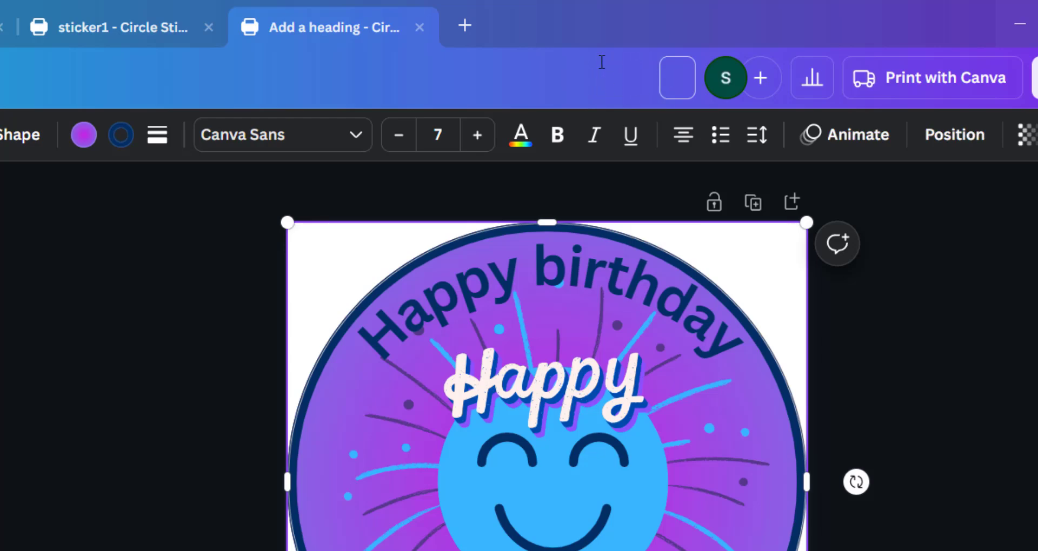
{"action": "type", "text": "stic"}
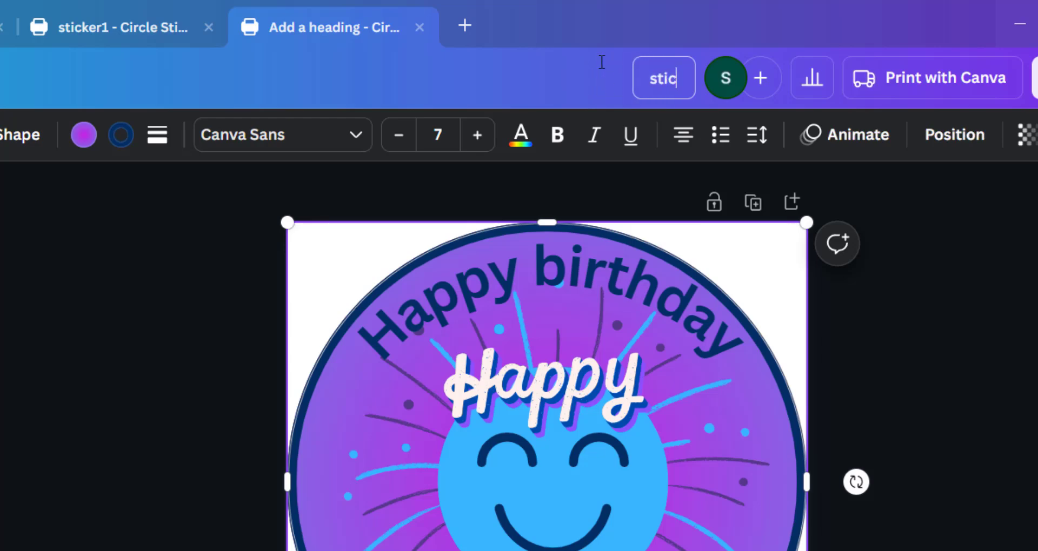
{"action": "type", "text": "ker"}
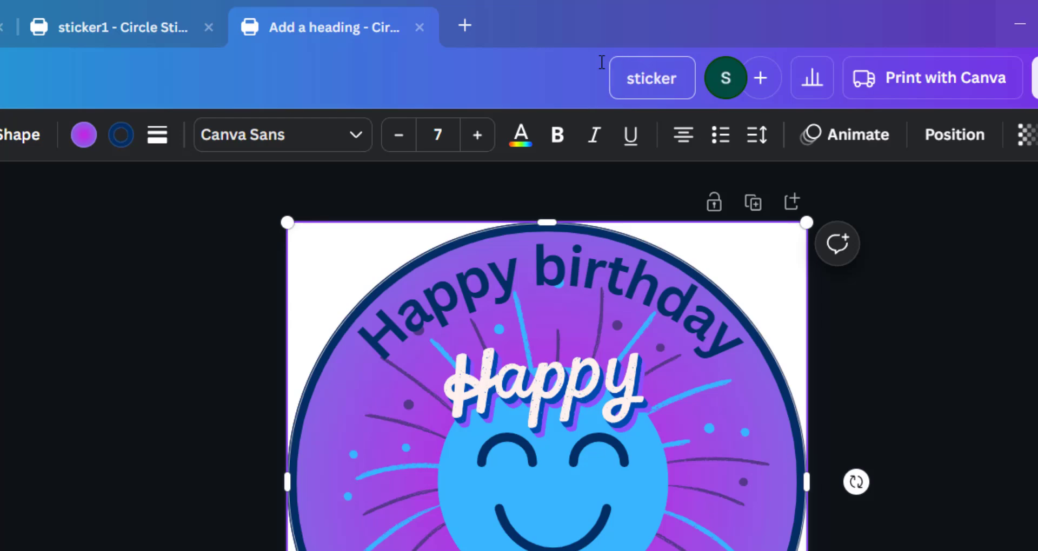
Open the downloaded stiker1 PNG from the Downloads folder to inspect it.
{"action": "left_click", "coordinate": [983, 435]}
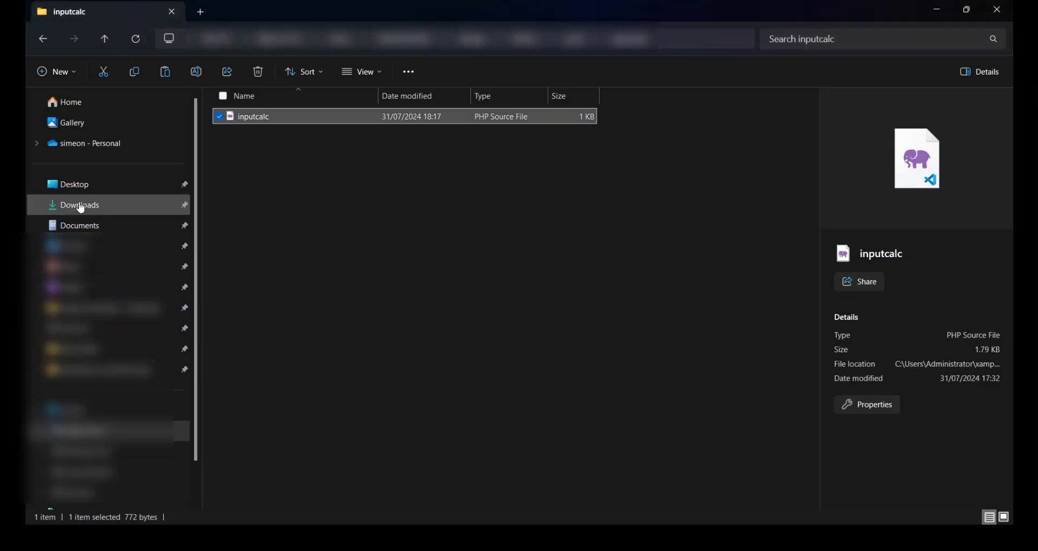
{"action": "left_click", "coordinate": [81, 208]}
{"action": "left_click", "coordinate": [227, 174]}
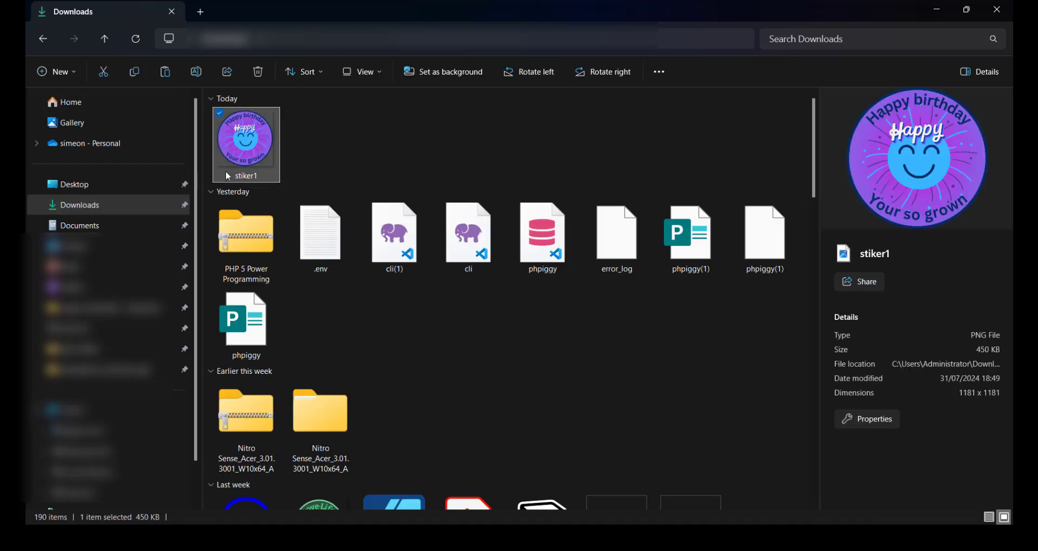
{"action": "double_click", "coordinate": [225, 170]}
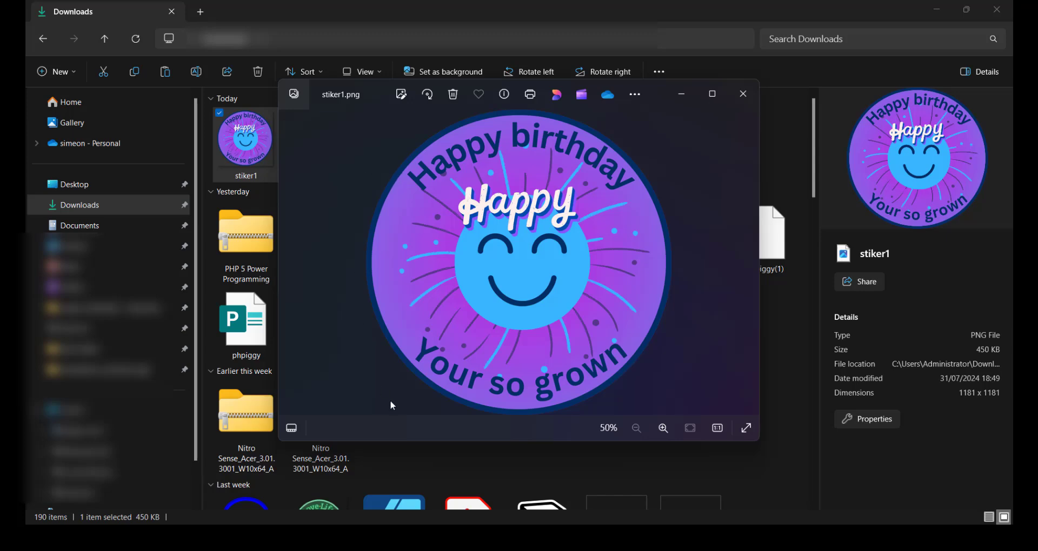
{"action": "left_click", "coordinate": [519, 539]}
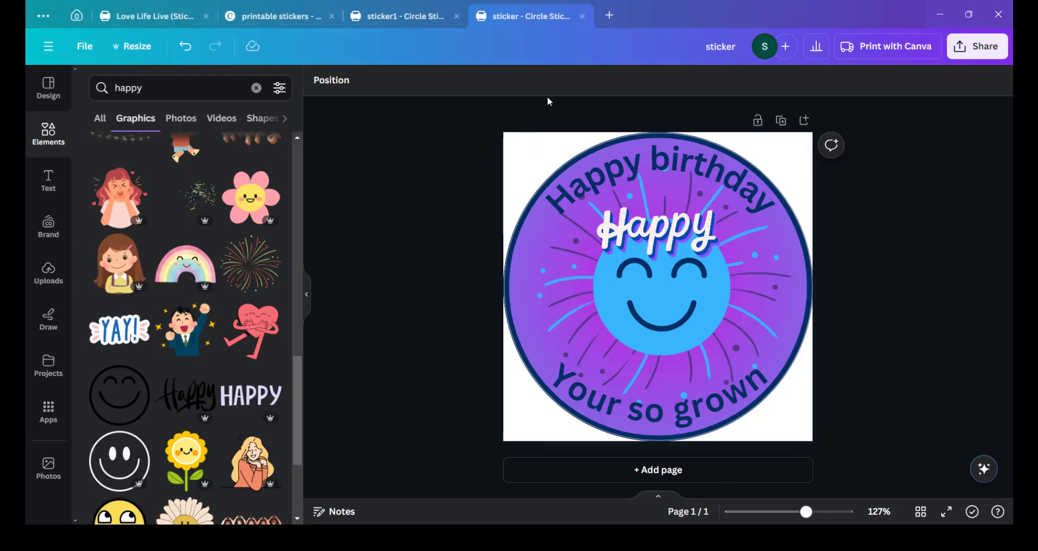
Download the design as a PDF Standard file and save it to Downloads.
{"action": "left_click", "coordinate": [978, 48]}
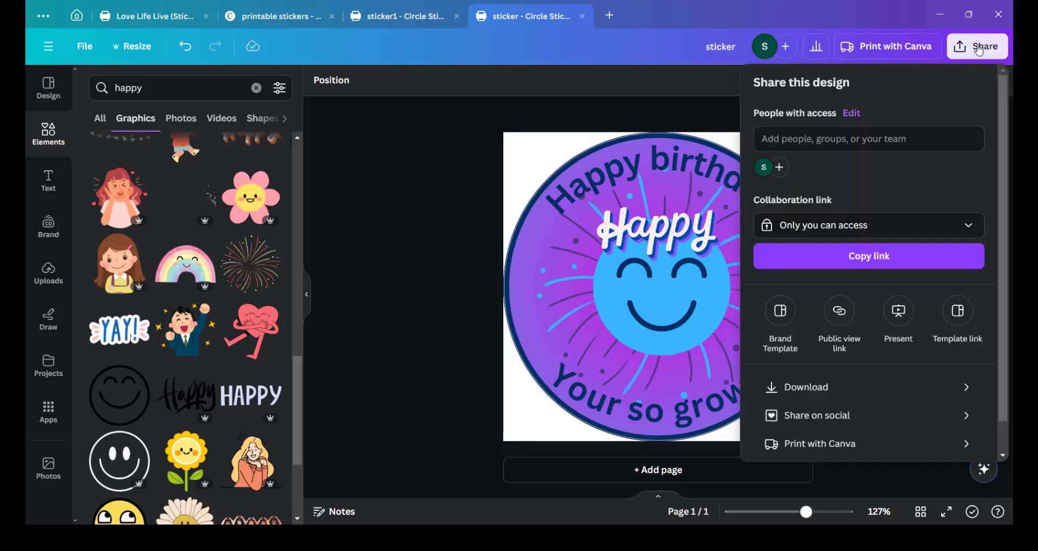
{"action": "left_click", "coordinate": [815, 388]}
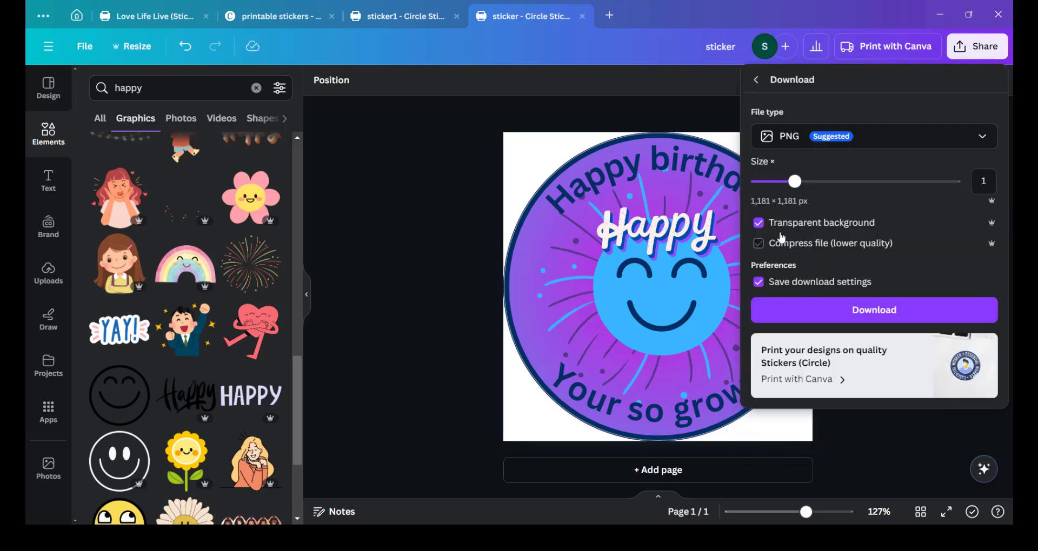
{"action": "left_click", "coordinate": [793, 131]}
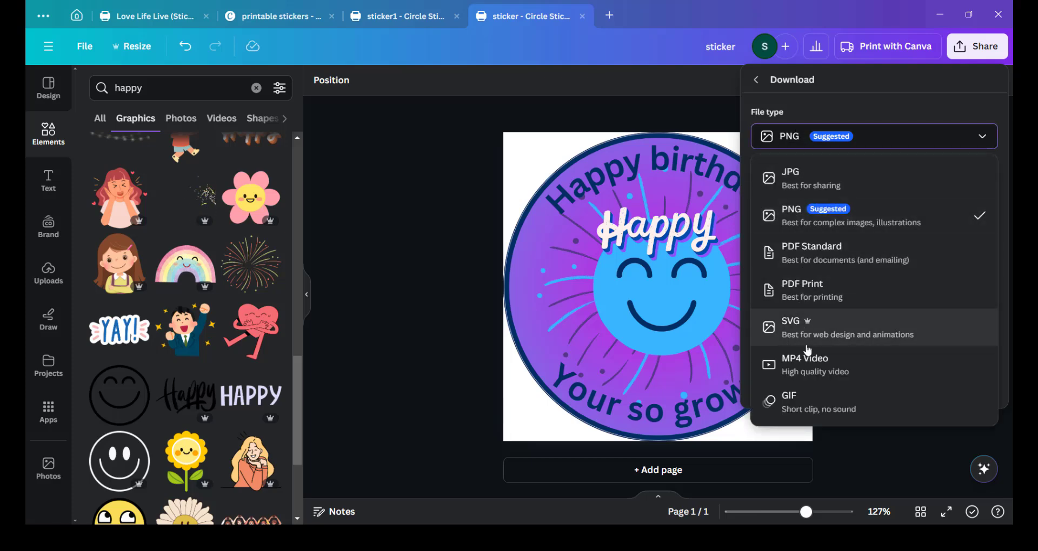
{"action": "left_click", "coordinate": [810, 259]}
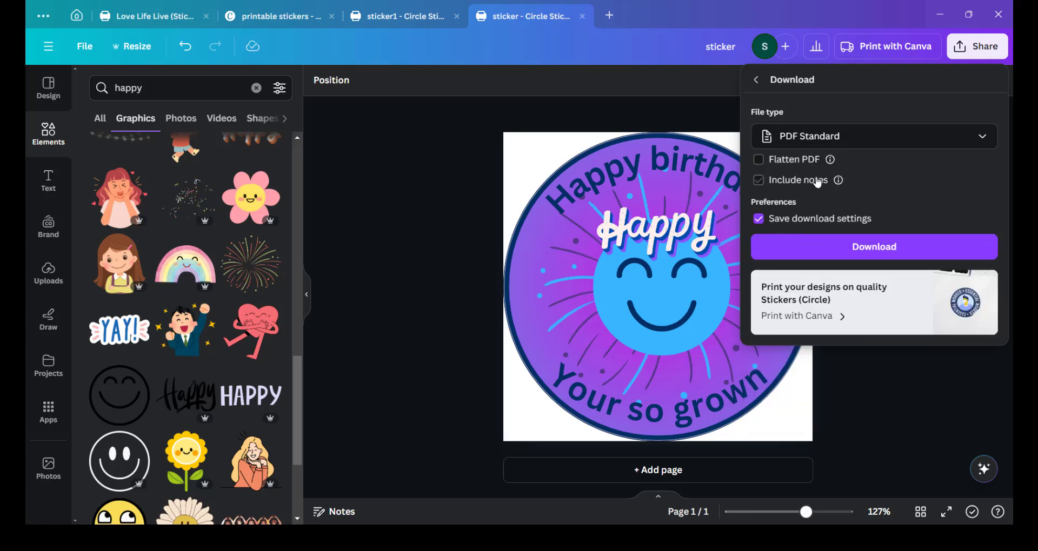
{"action": "left_click", "coordinate": [820, 255]}
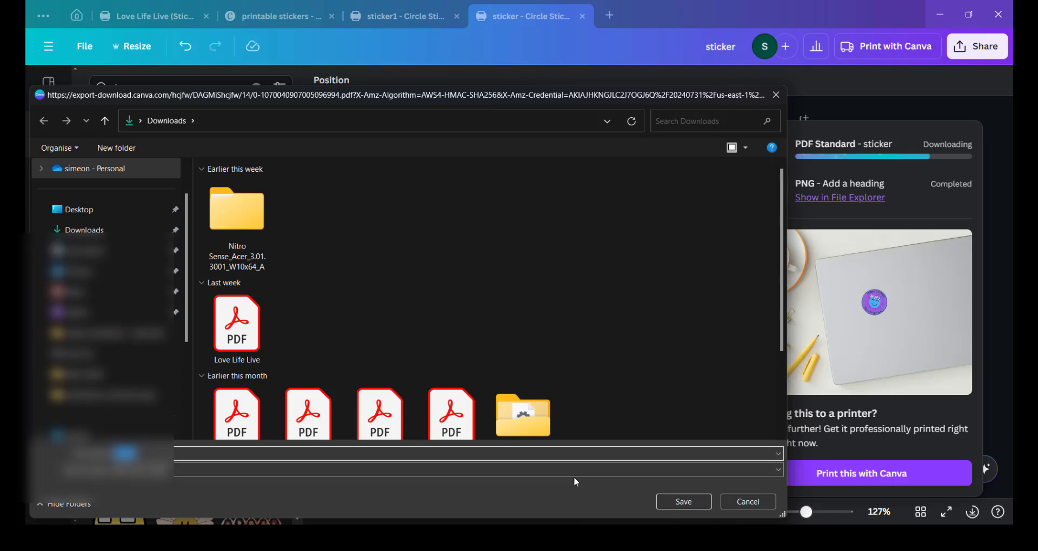
{"action": "left_click", "coordinate": [677, 503]}
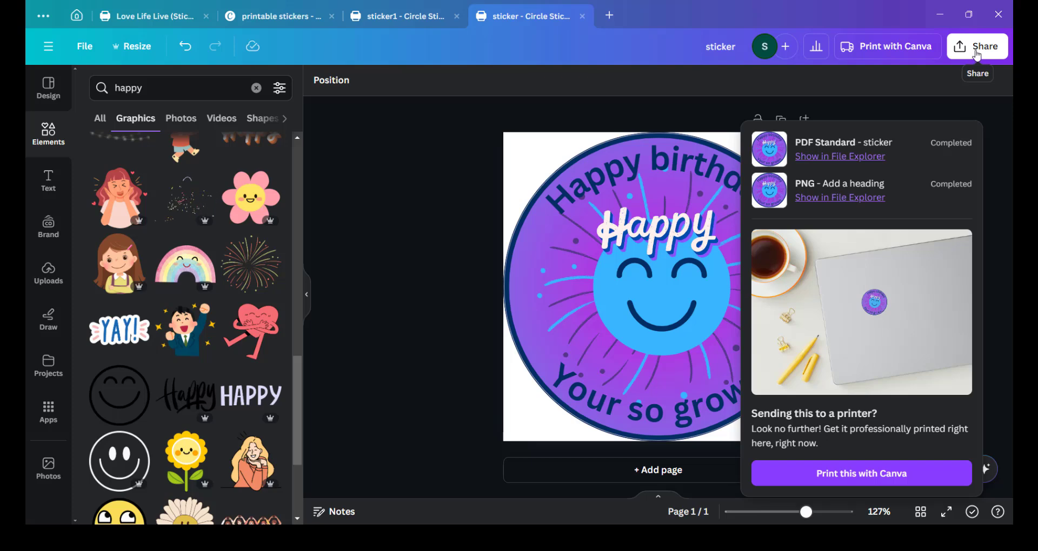
Download the design as a JPG file and save it to Downloads.
{"action": "left_click", "coordinate": [976, 54]}
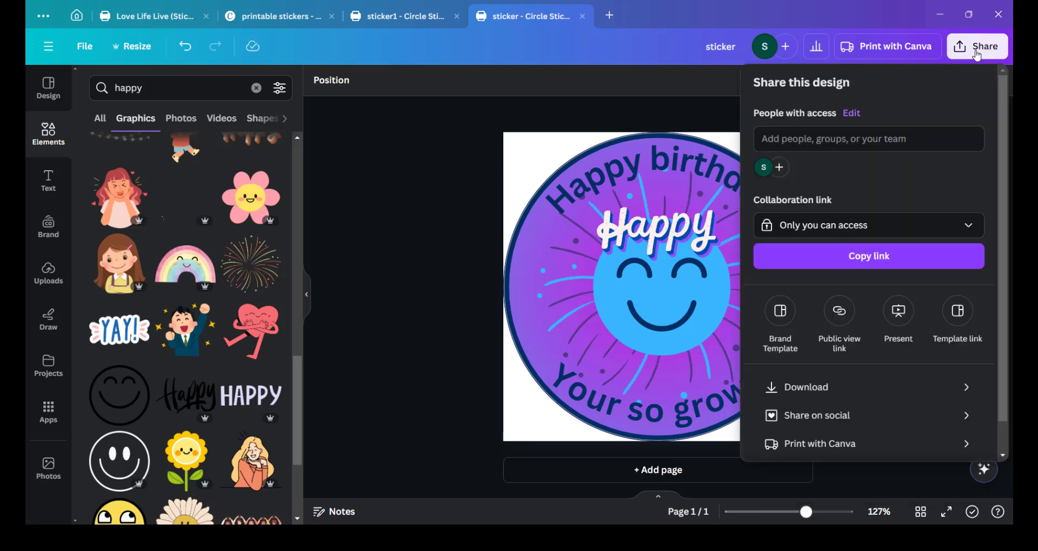
{"action": "left_click", "coordinate": [813, 387]}
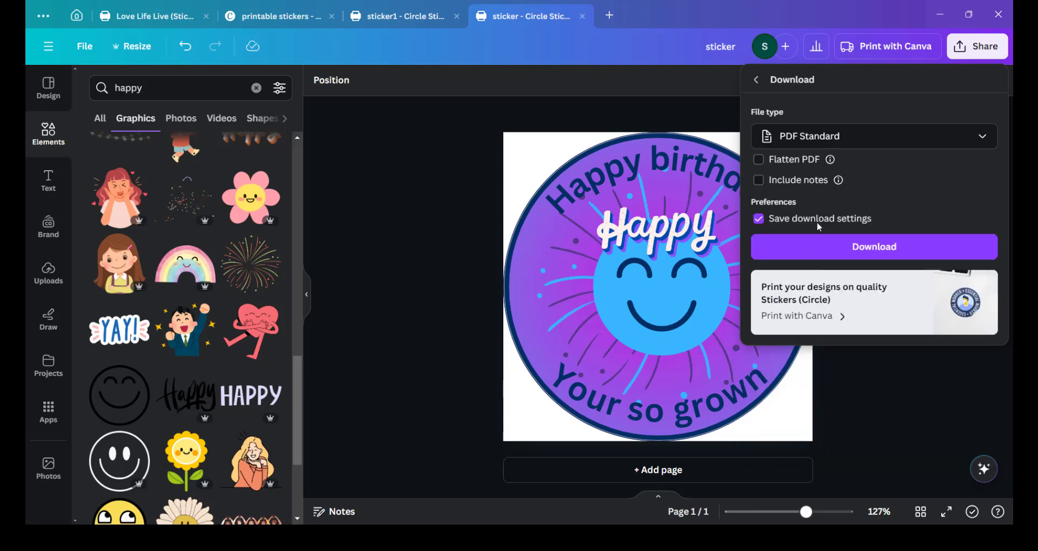
{"action": "left_click", "coordinate": [808, 140]}
{"action": "left_click", "coordinate": [789, 171]}
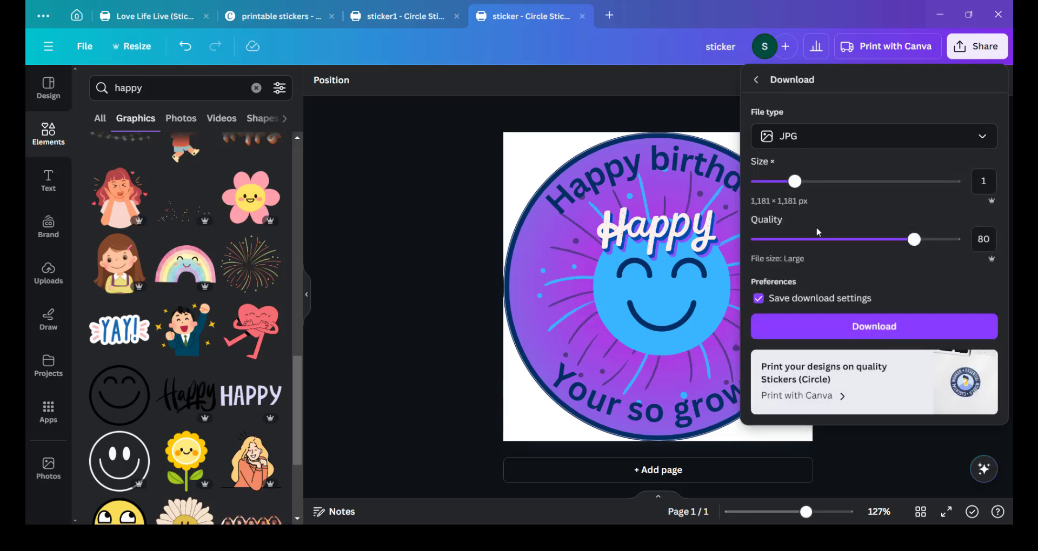
{"action": "left_click", "coordinate": [853, 331]}
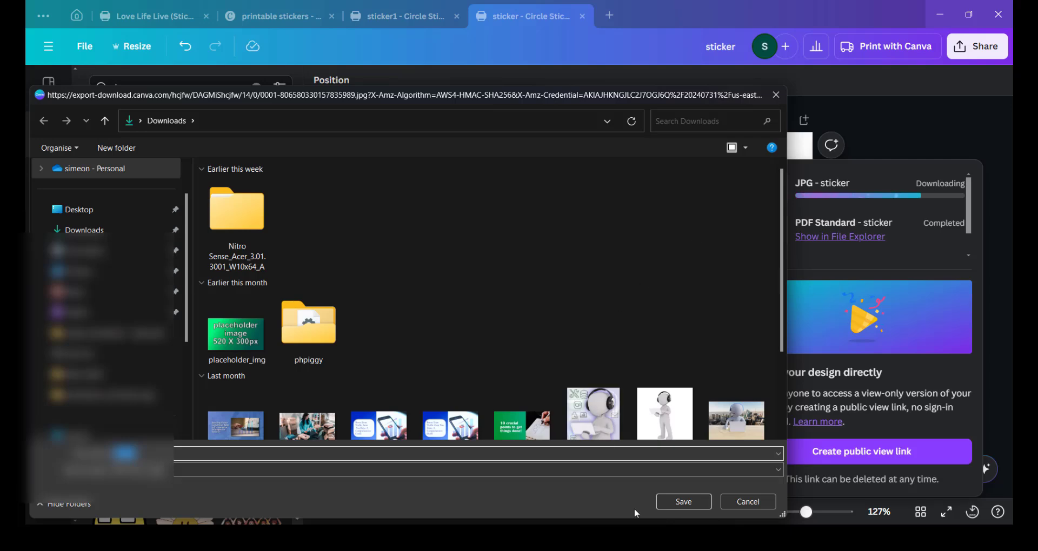
{"action": "left_click", "coordinate": [684, 503]}
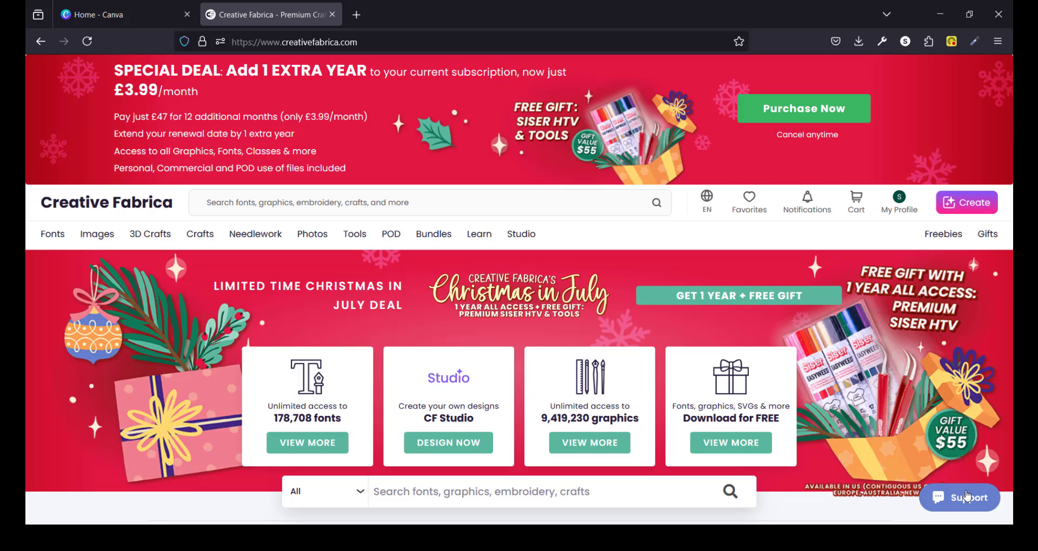
Open Creative Fabrica Studio's Remove Background tool and upload the sticker image from Downloads.
{"action": "mouse_move", "coordinate": [530, 237]}
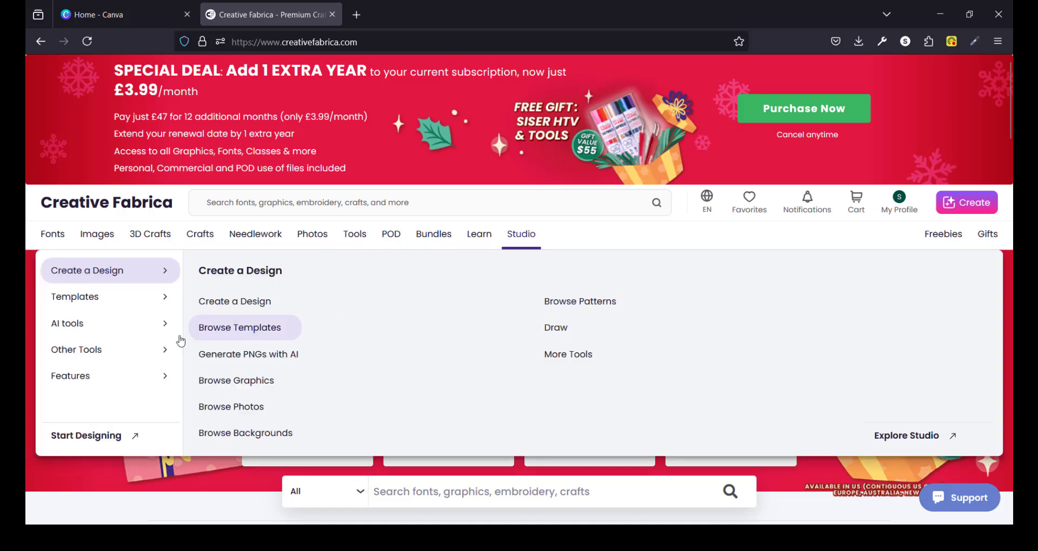
{"action": "mouse_move", "coordinate": [124, 334]}
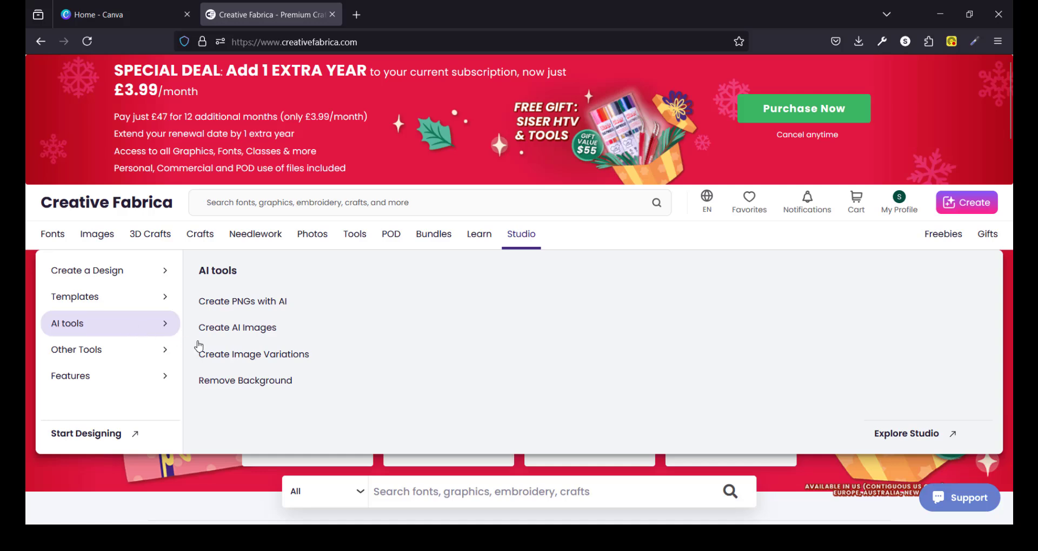
{"action": "left_click", "coordinate": [227, 382]}
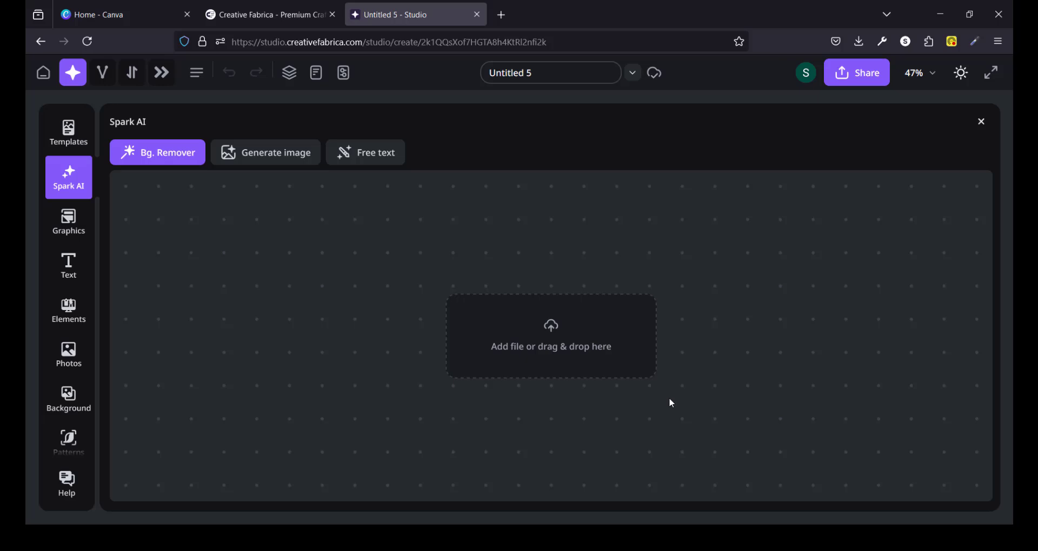
{"action": "left_click", "coordinate": [582, 352]}
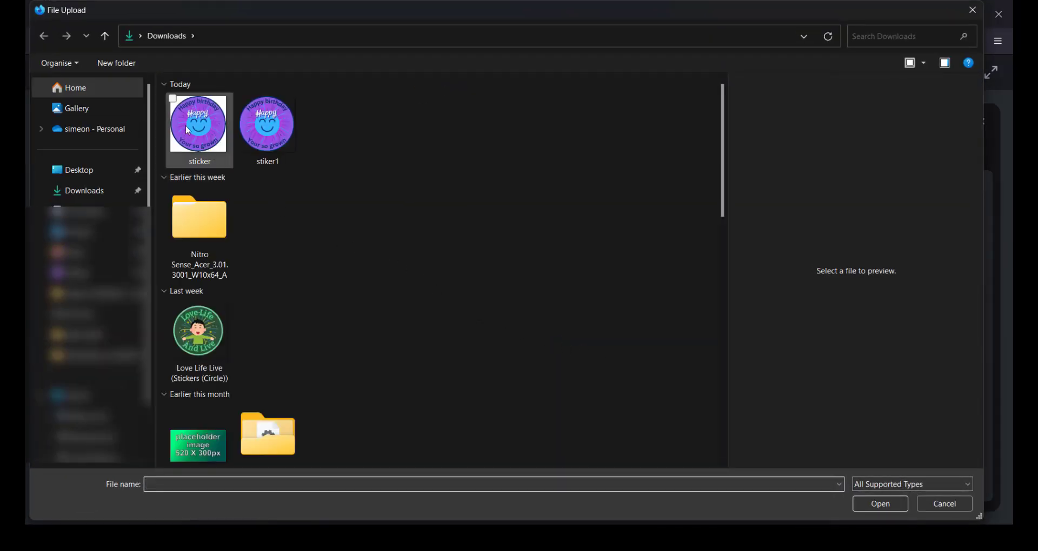
{"action": "left_click", "coordinate": [191, 133]}
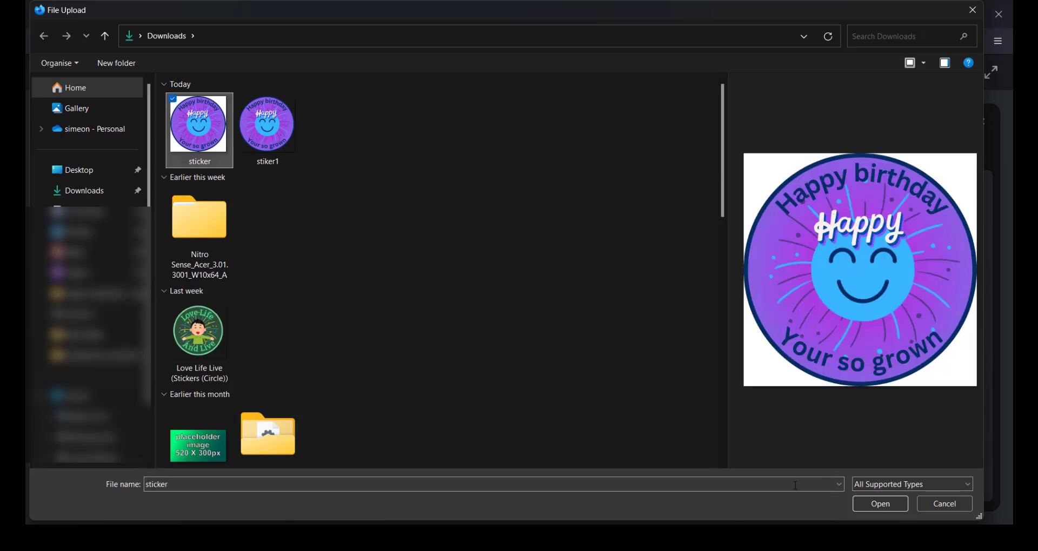
{"action": "left_click", "coordinate": [878, 504]}
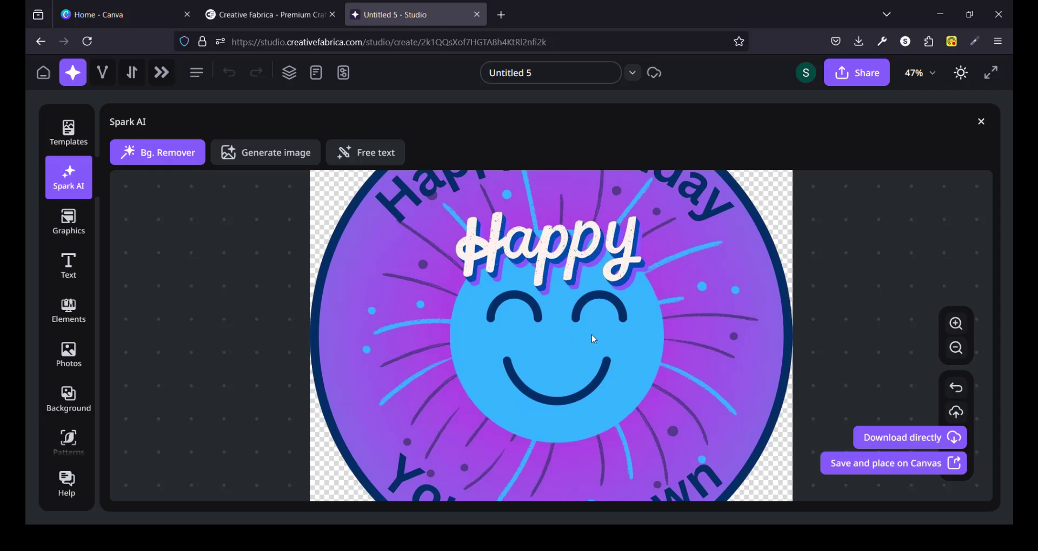
Download the background-removed sticker image directly.
{"action": "scroll", "coordinate": [592, 332], "scroll_direction": "up", "scroll_amount": 5}
{"action": "scroll", "coordinate": [596, 329], "scroll_direction": "down", "scroll_amount": 6}
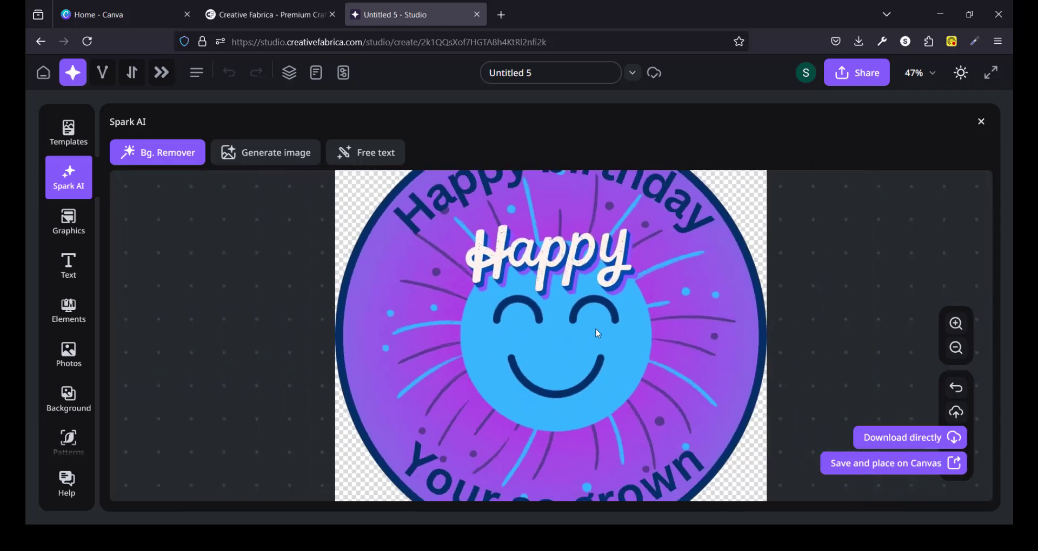
{"action": "scroll", "coordinate": [598, 334], "scroll_direction": "down", "scroll_amount": 2}
{"action": "scroll", "coordinate": [600, 325], "scroll_direction": "down", "scroll_amount": 1}
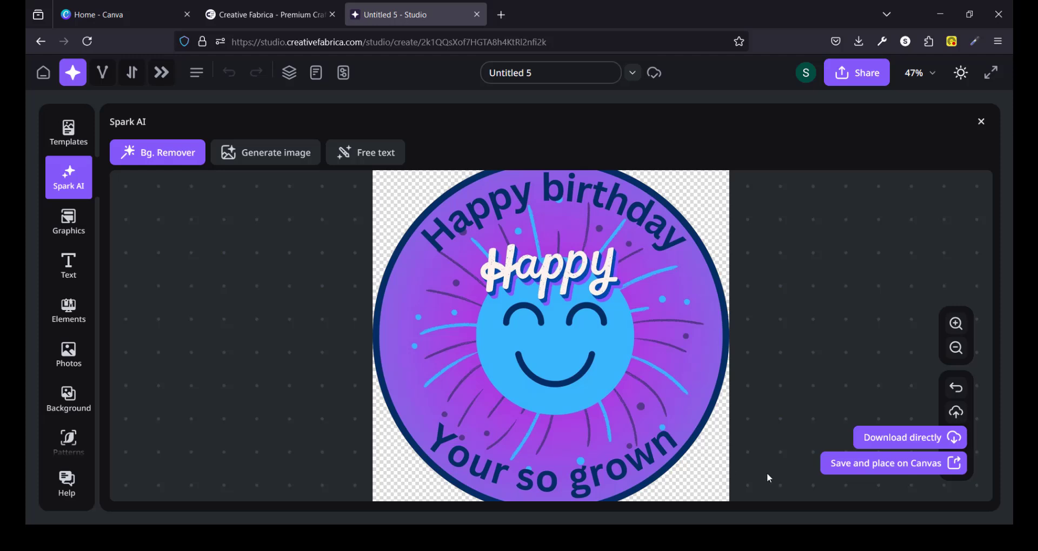
{"action": "left_click", "coordinate": [909, 437]}
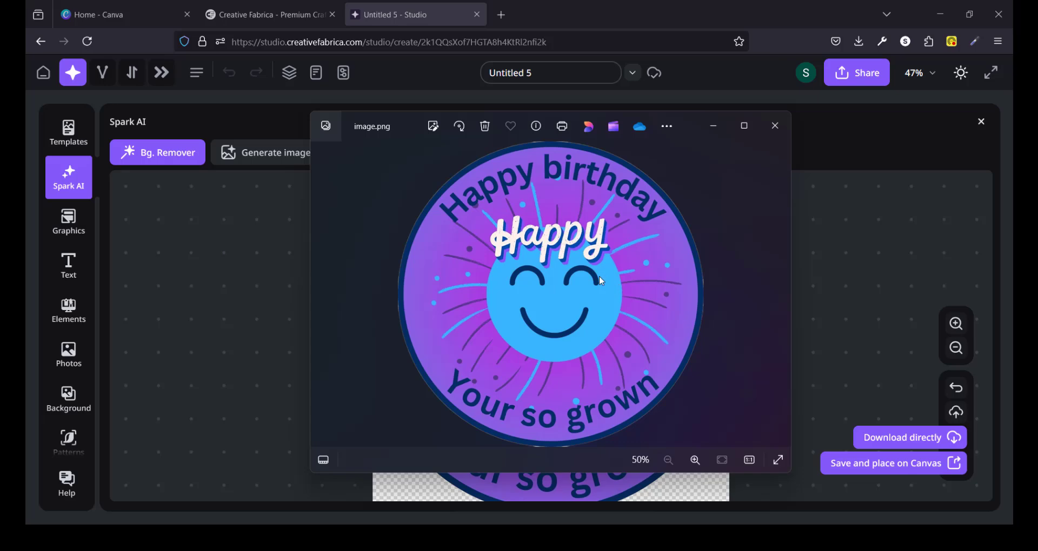
{"action": "left_click", "coordinate": [141, 10]}
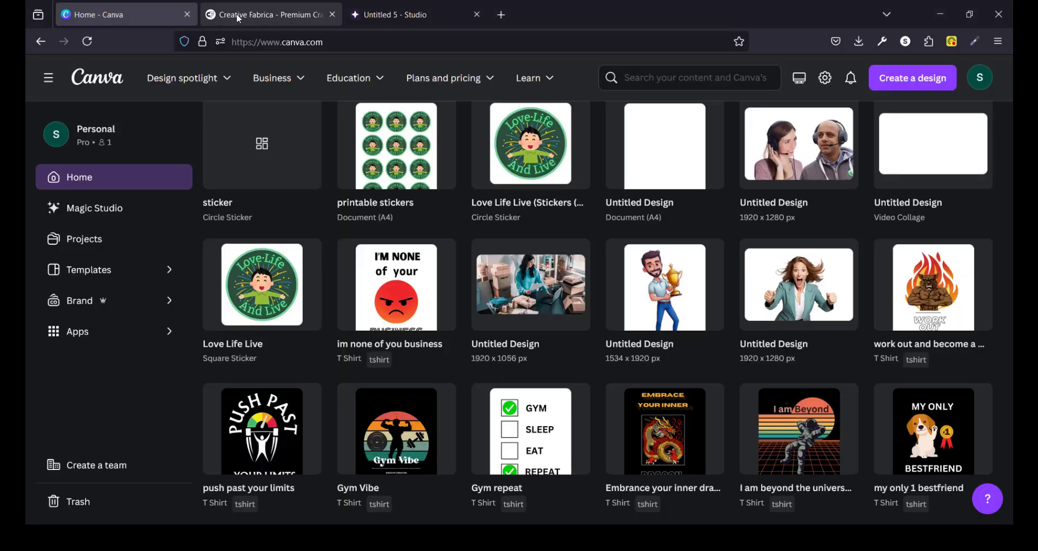
{"action": "mouse_move", "coordinate": [303, 60]}
{"action": "left_click", "coordinate": [305, 16]}
{"action": "left_click", "coordinate": [373, 11]}
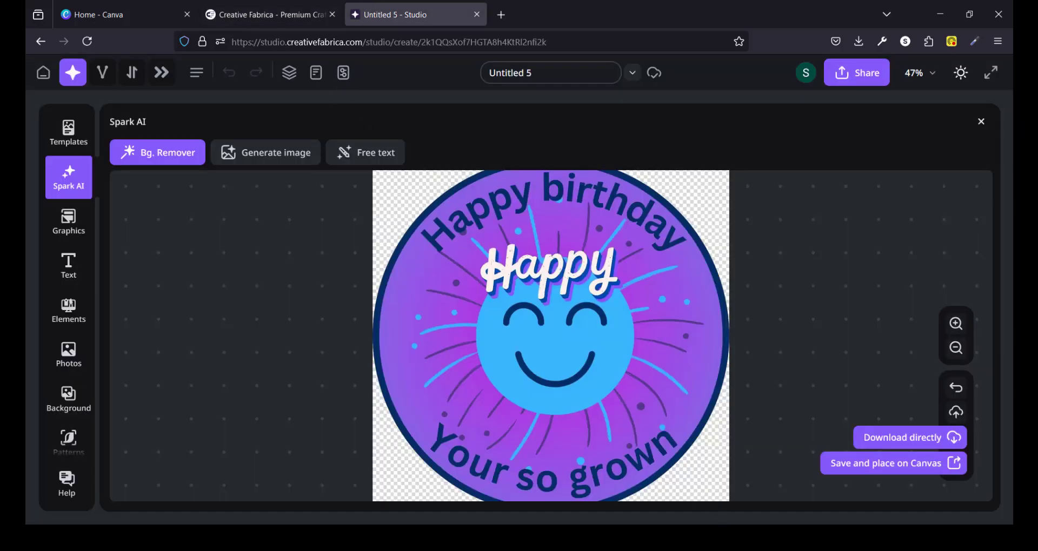
{"action": "left_click", "coordinate": [464, 538]}
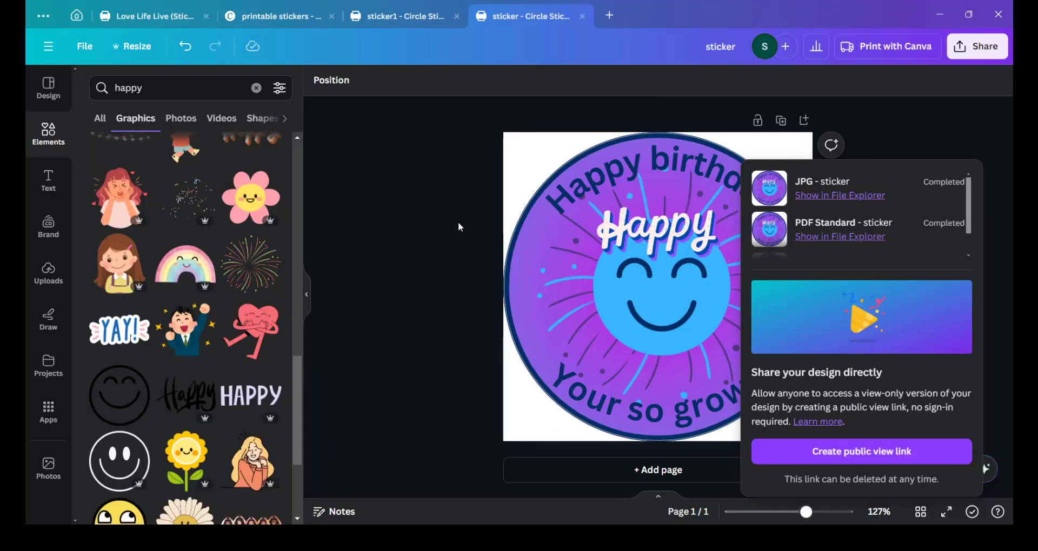
Create a new Document (A4 Portrait) design from the home page.
{"action": "left_click", "coordinate": [458, 221]}
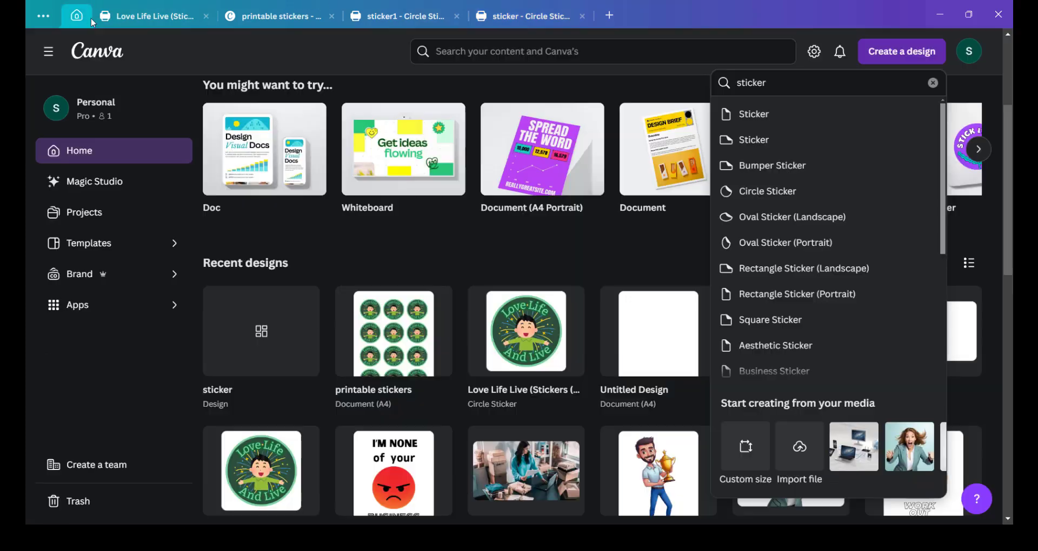
{"action": "left_click", "coordinate": [77, 16]}
{"action": "left_click", "coordinate": [883, 53]}
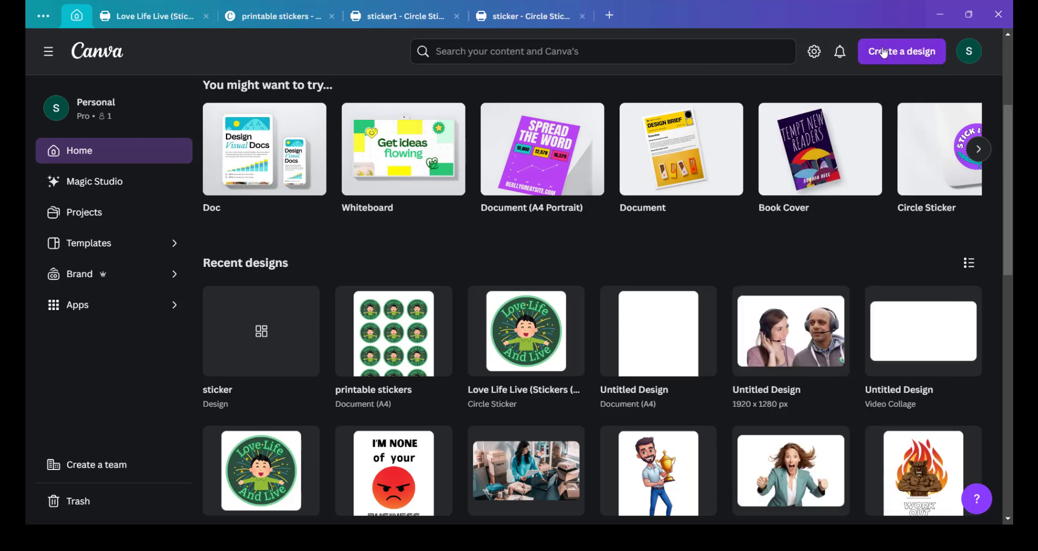
{"action": "left_click", "coordinate": [885, 53]}
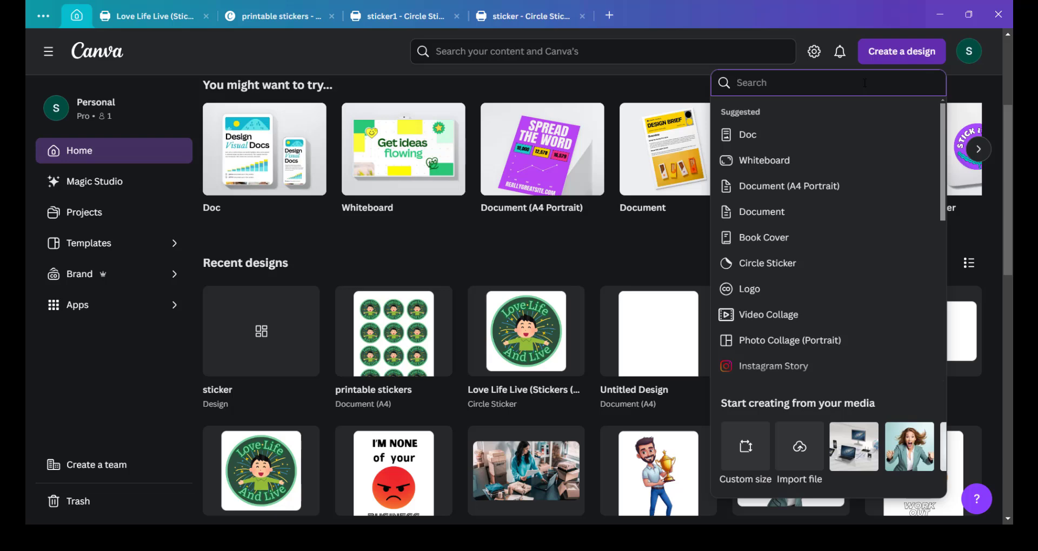
{"action": "type", "text": "a4"}
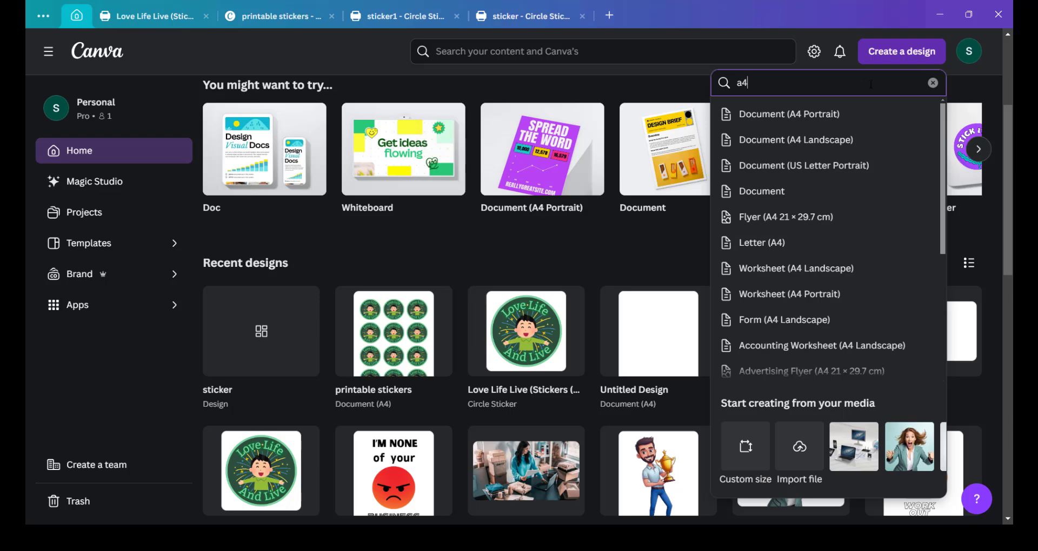
{"action": "left_click", "coordinate": [814, 114]}
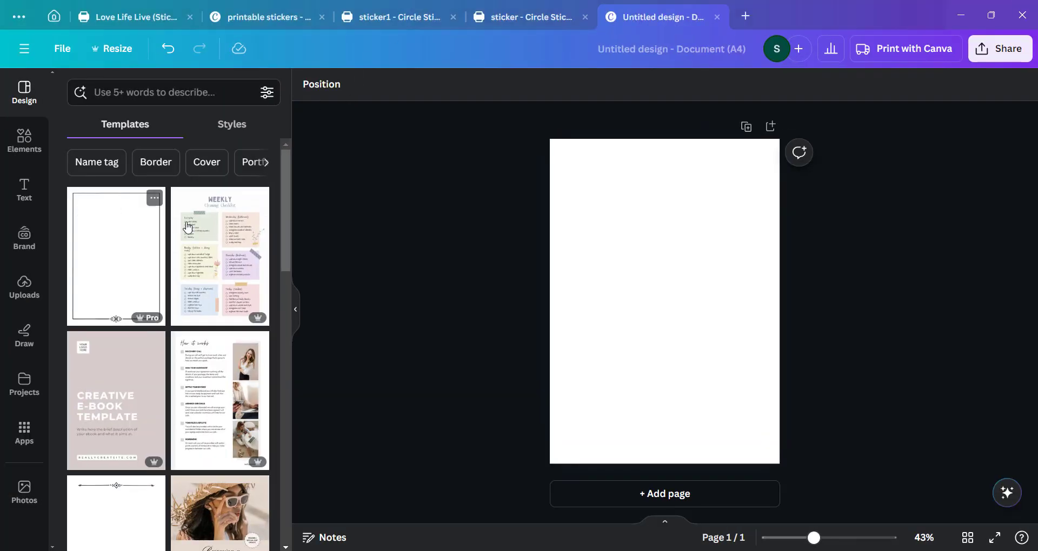
Upload the background-removed sticker image named image from Downloads.
{"action": "left_click", "coordinate": [28, 292]}
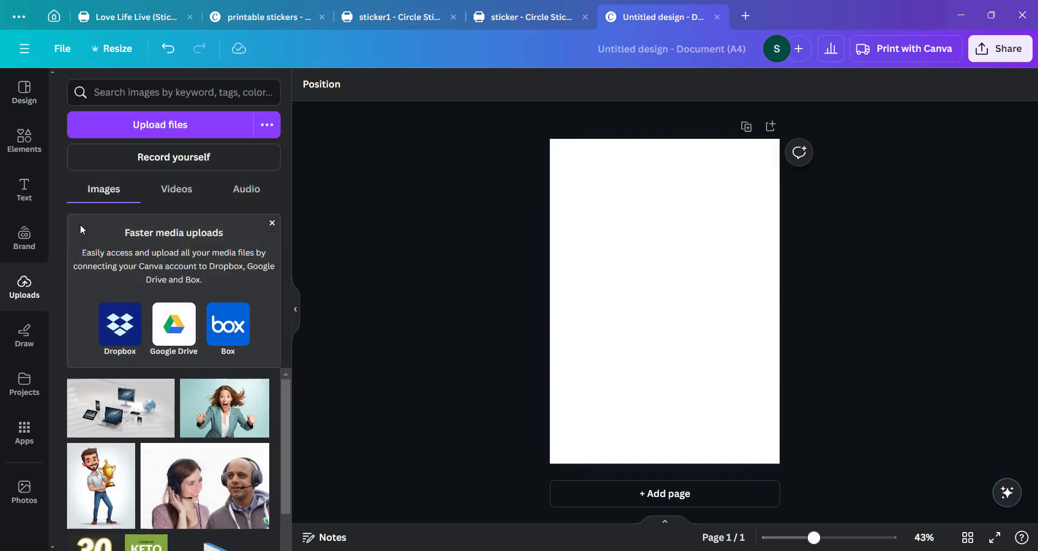
{"action": "left_click", "coordinate": [161, 126]}
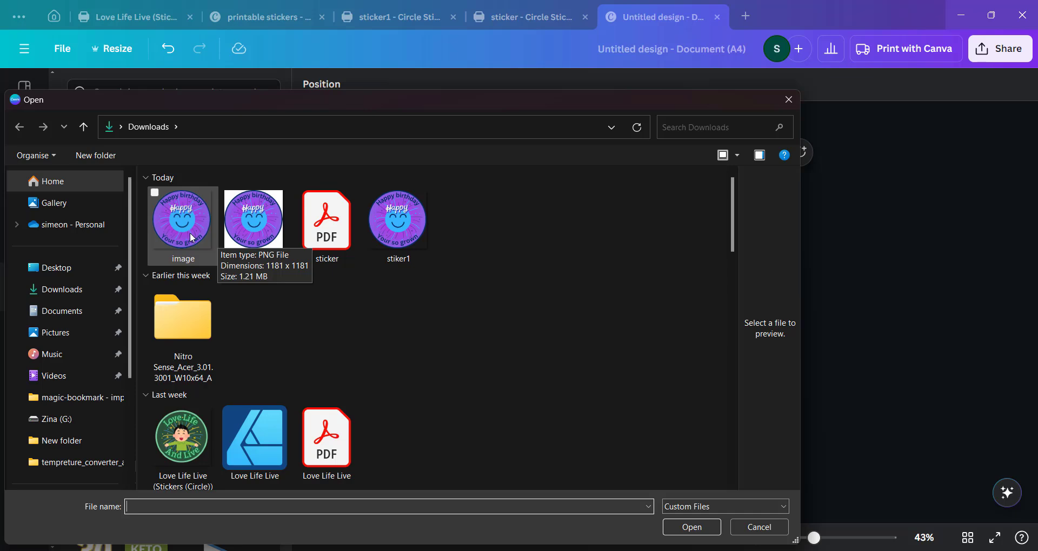
{"action": "left_click", "coordinate": [192, 238]}
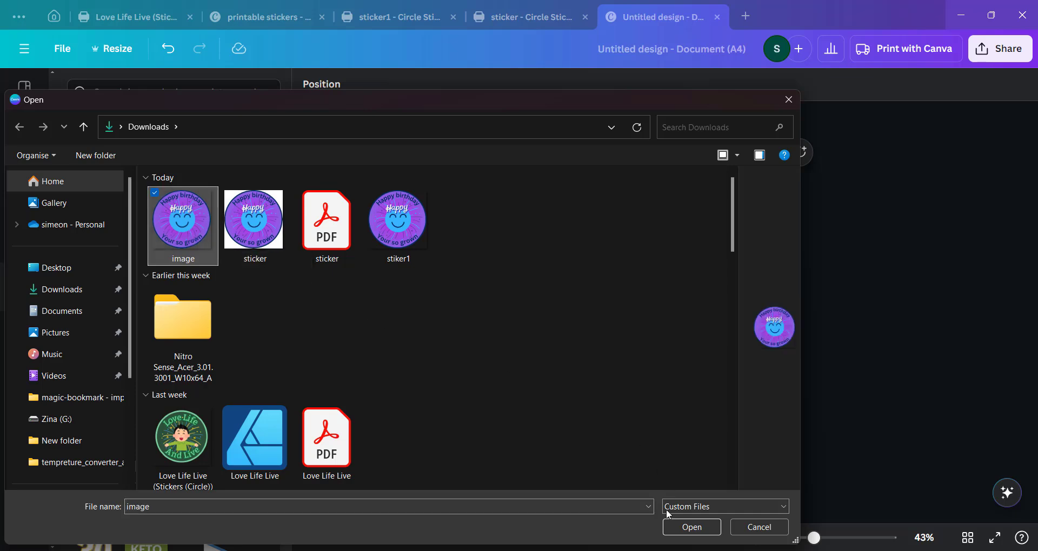
{"action": "left_click", "coordinate": [687, 528]}
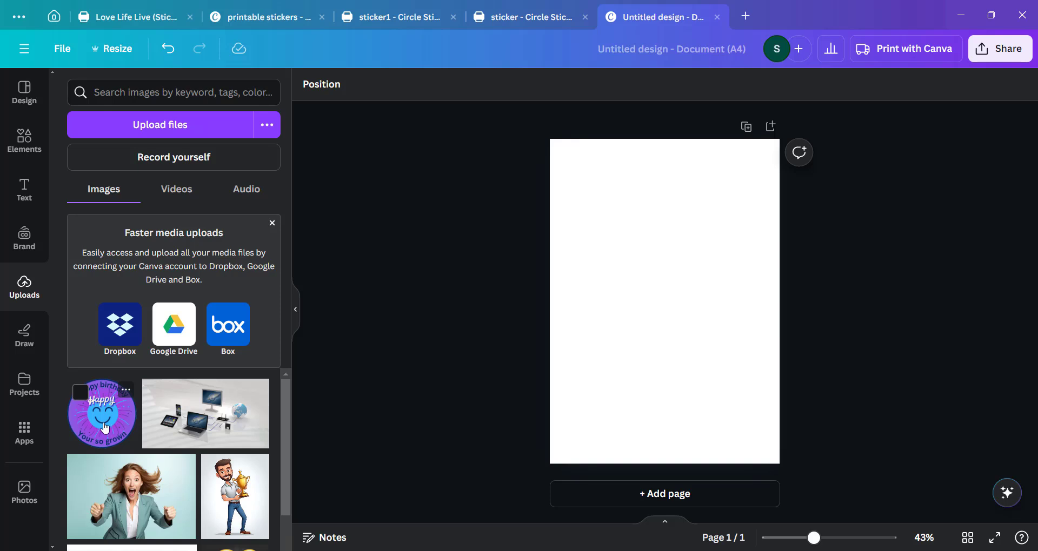
Add the uploaded sticker to the page at a small size and duplicate it into a row of three.
{"action": "left_click_drag", "start_coordinate": [105, 428], "coordinate": [592, 234]}
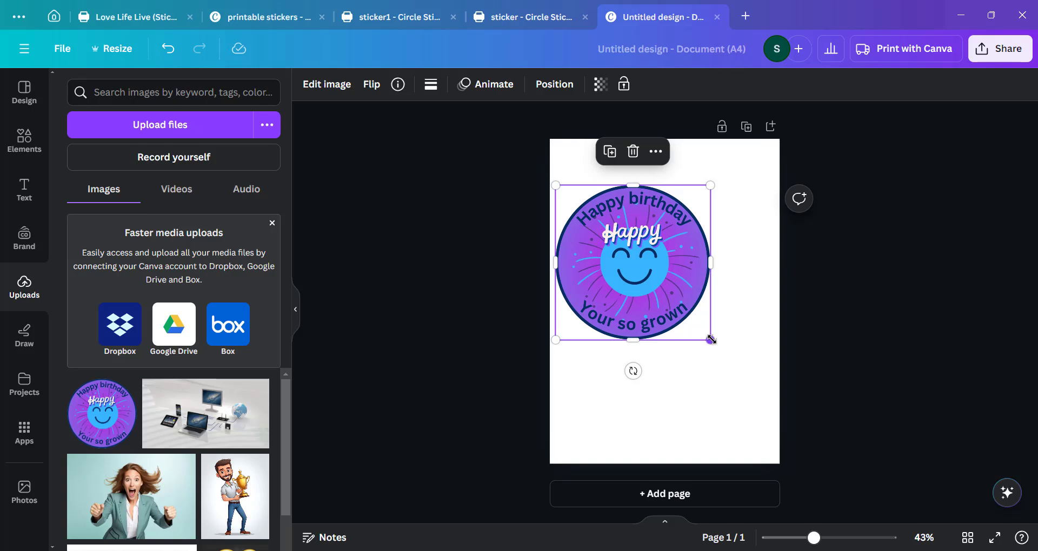
{"action": "left_click_drag", "start_coordinate": [710, 340], "coordinate": [630, 270]}
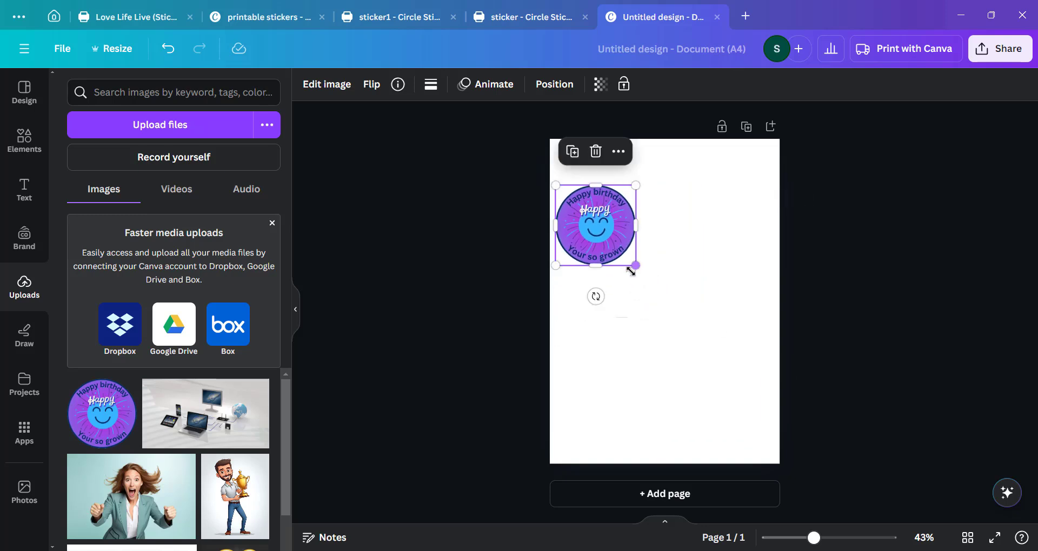
{"action": "right_click", "coordinate": [608, 247]}
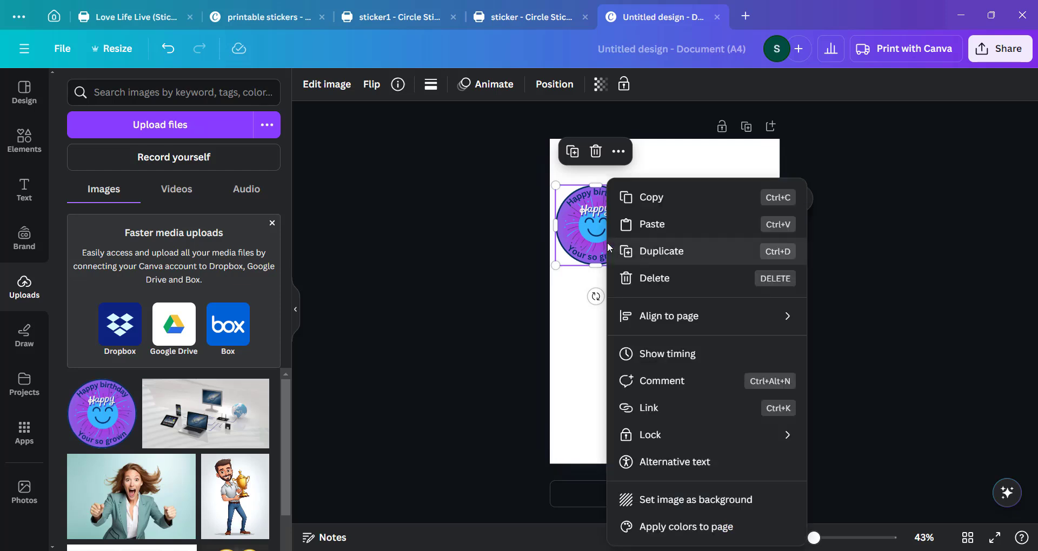
{"action": "left_click", "coordinate": [664, 252]}
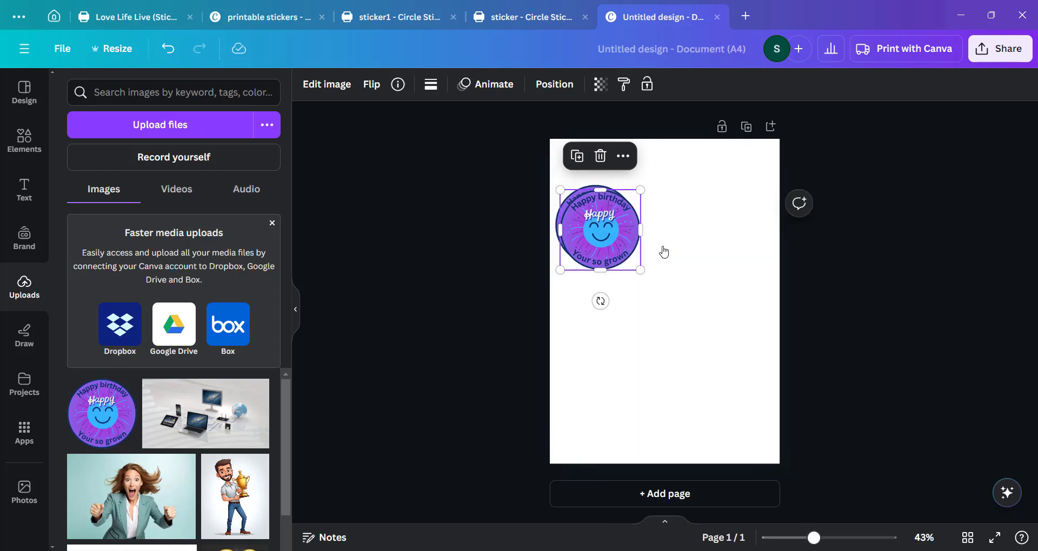
{"action": "left_click_drag", "start_coordinate": [595, 240], "coordinate": [674, 234]}
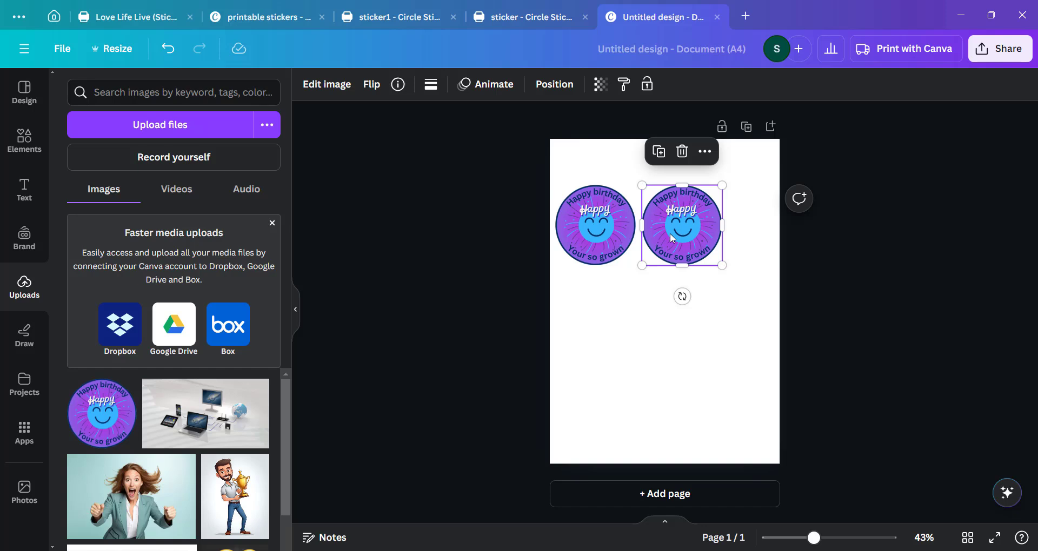
{"action": "key", "text": "ctrl+d"}
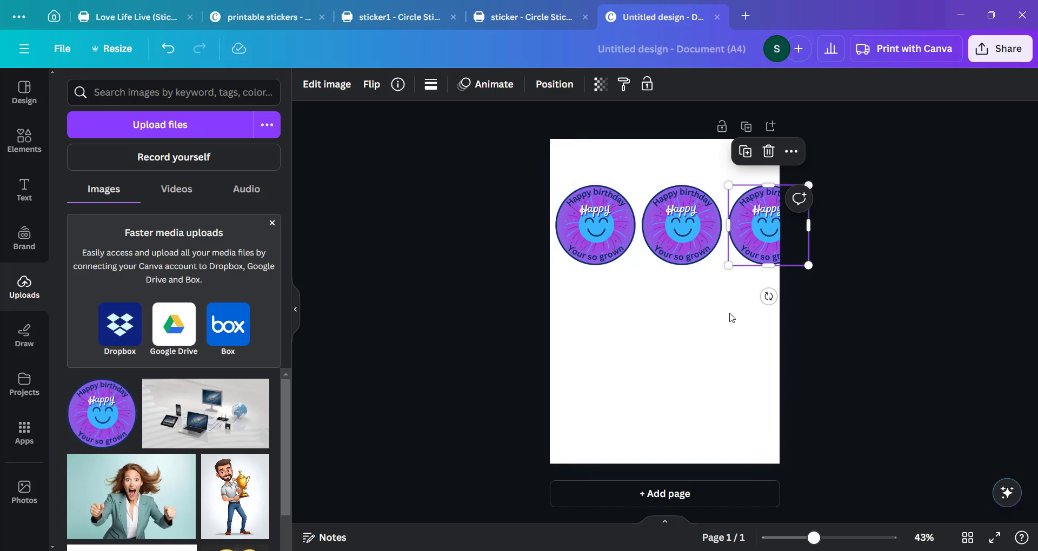
{"action": "left_click", "coordinate": [797, 312]}
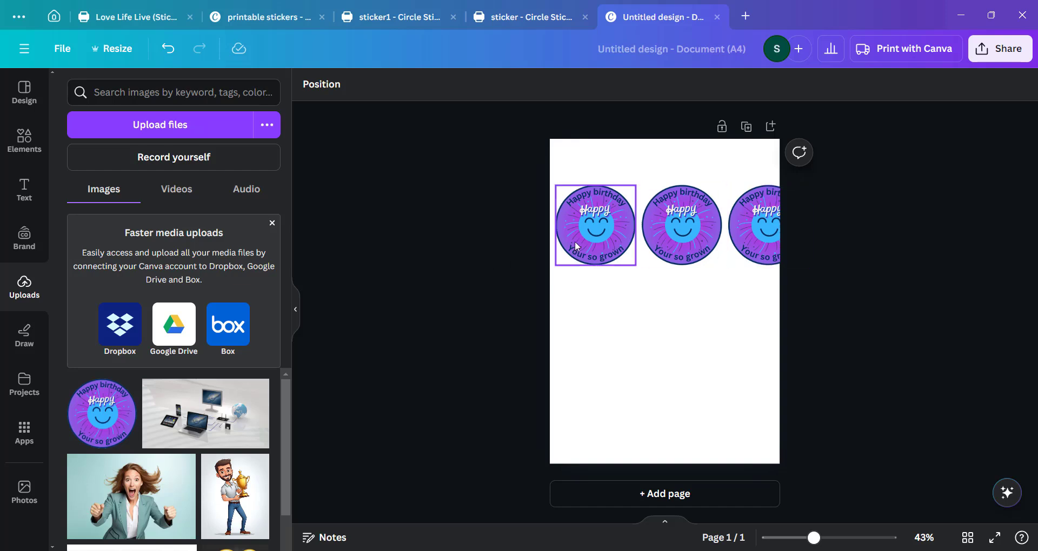
Select the three stickers and scale them down together to fit within the page width.
{"action": "left_click_drag", "start_coordinate": [506, 183], "coordinate": [534, 204]}
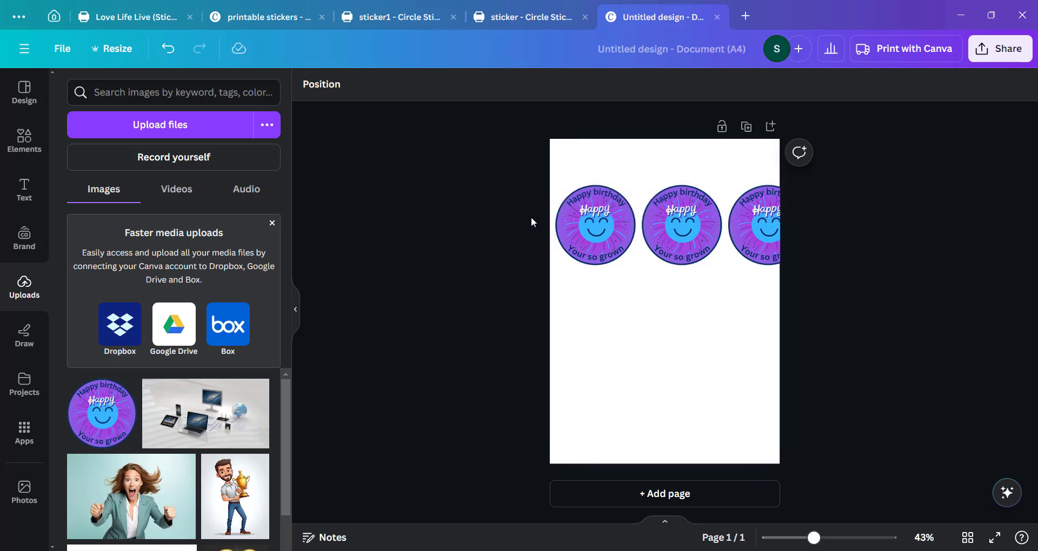
{"action": "left_click_drag", "start_coordinate": [497, 213], "coordinate": [838, 225]}
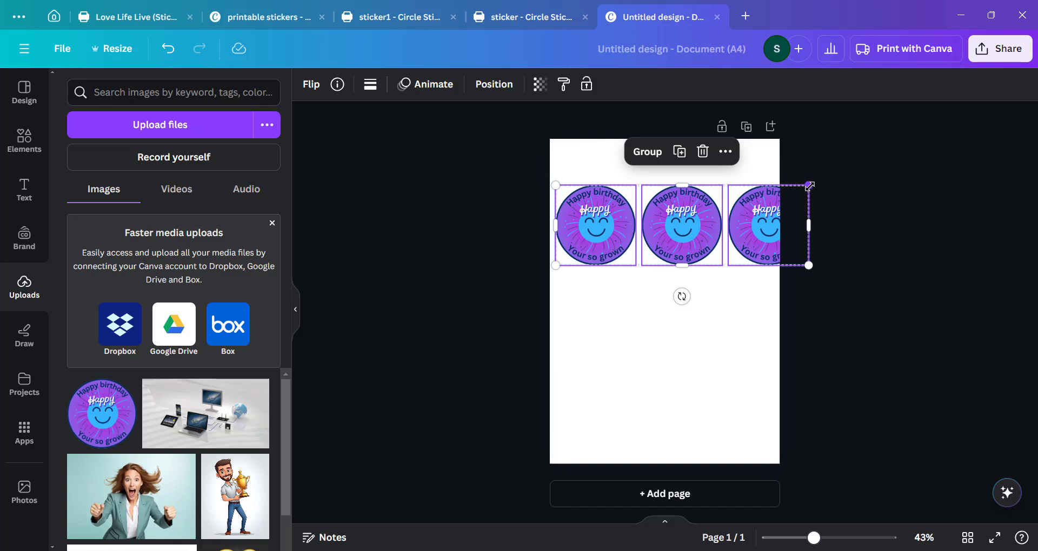
{"action": "left_click_drag", "start_coordinate": [809, 186], "coordinate": [764, 202]}
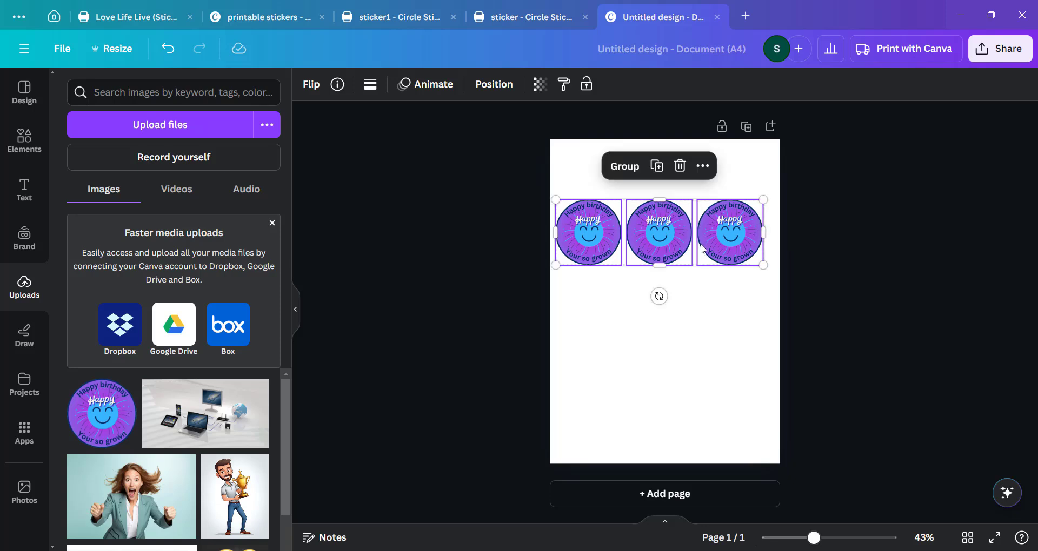
{"action": "mouse_move", "coordinate": [701, 249]}
{"action": "left_mouse_down"}
{"action": "mouse_move", "coordinate": [717, 246]}
{"action": "mouse_move", "coordinate": [705, 235]}
{"action": "left_mouse_up"}
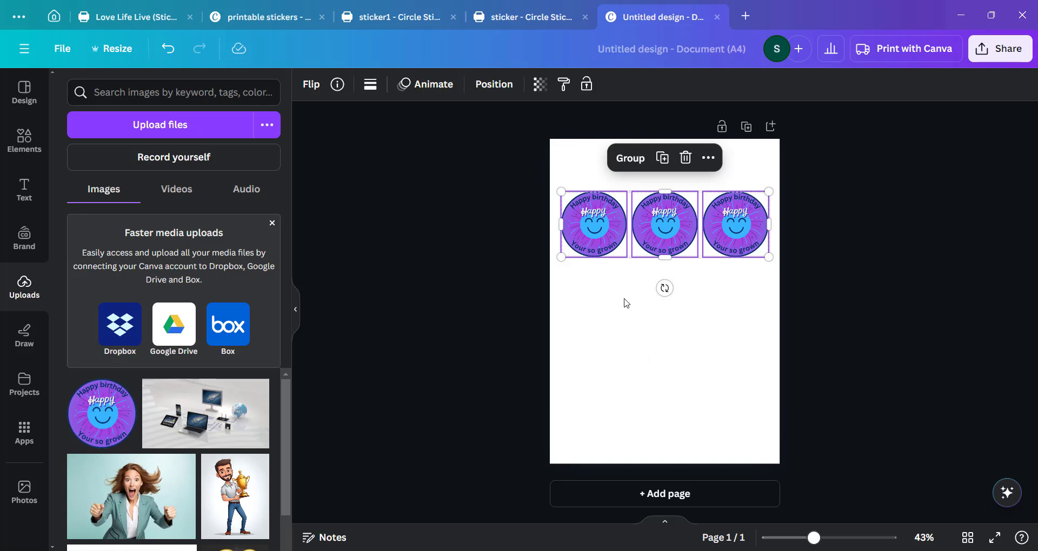
Duplicate the row of three stickers and move the copy below it as a second row.
{"action": "right_click", "coordinate": [661, 236]}
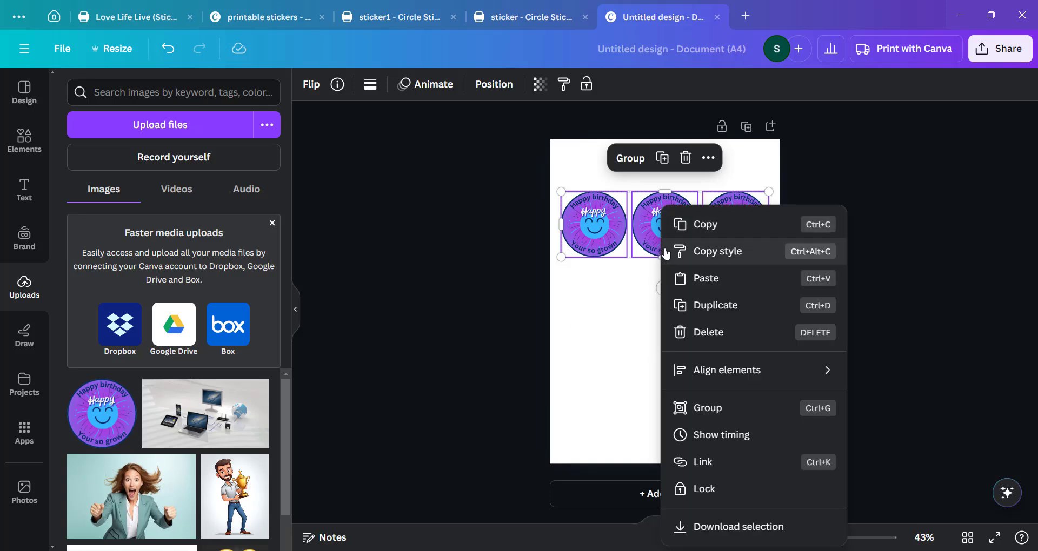
{"action": "left_click", "coordinate": [500, 286]}
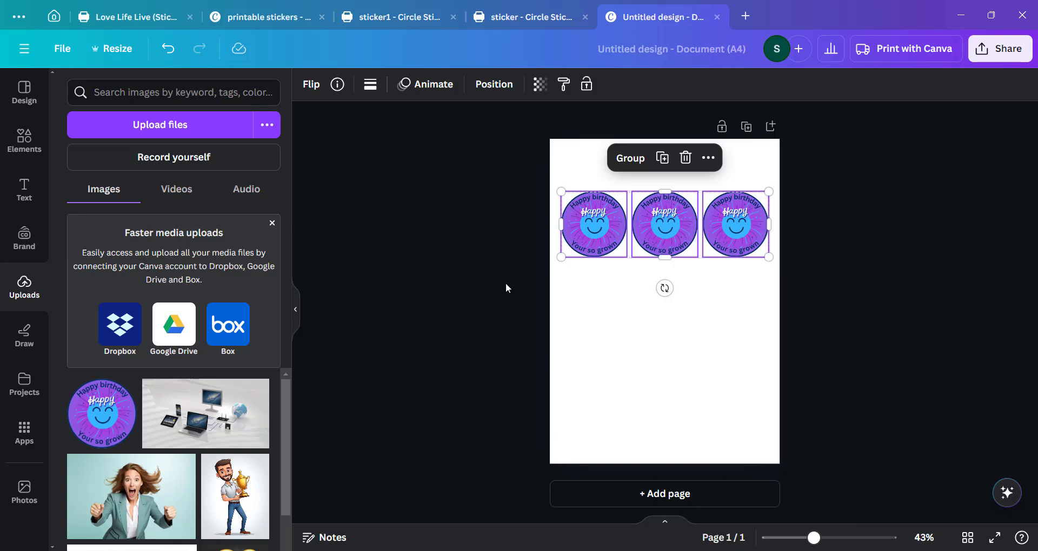
{"action": "key", "text": "ctrl+d"}
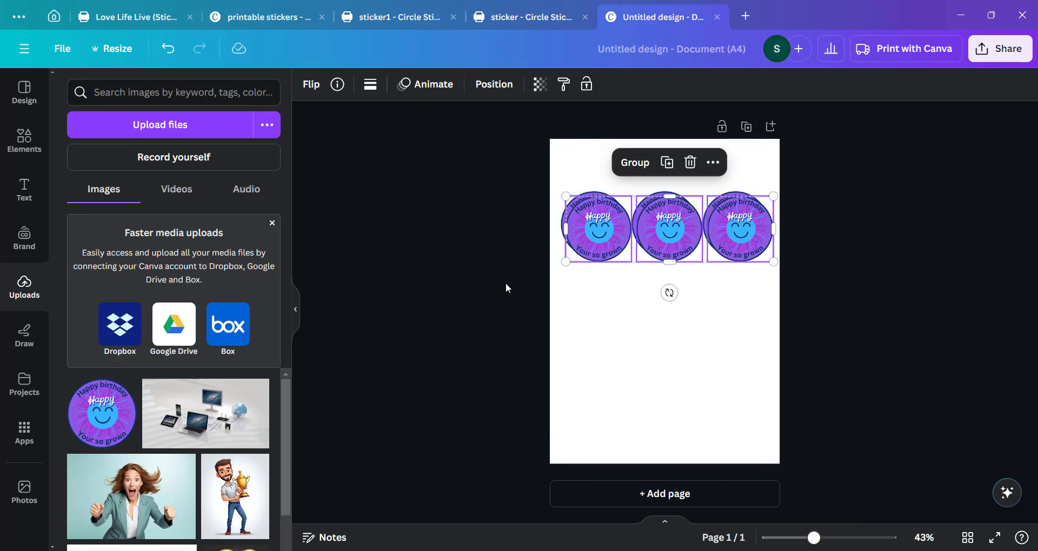
{"action": "left_click_drag", "start_coordinate": [664, 223], "coordinate": [654, 290]}
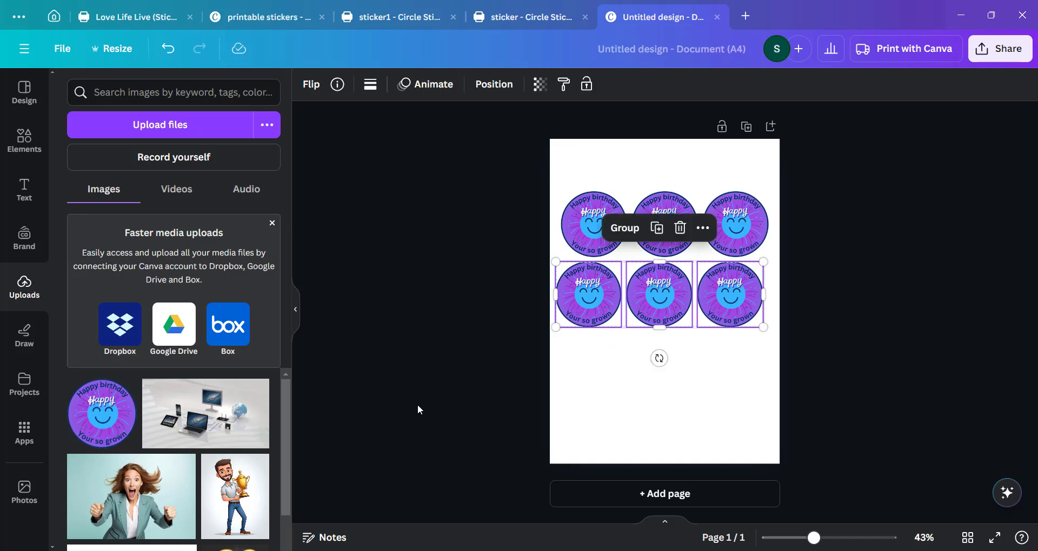
Duplicate both rows and place the copies below to make four rows of three stickers.
{"action": "left_click_drag", "start_coordinate": [386, 371], "coordinate": [852, 178]}
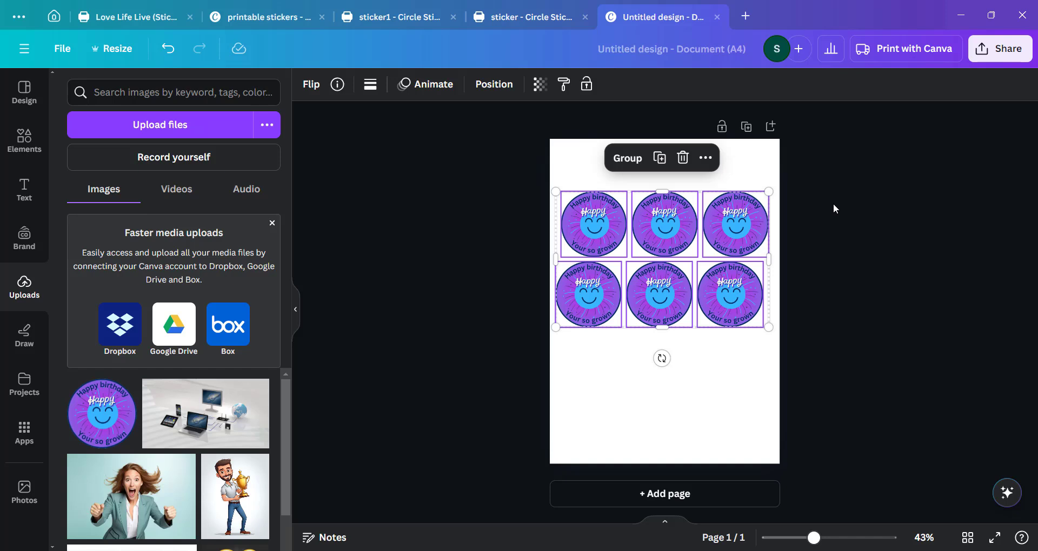
{"action": "key", "text": "ctrl+d"}
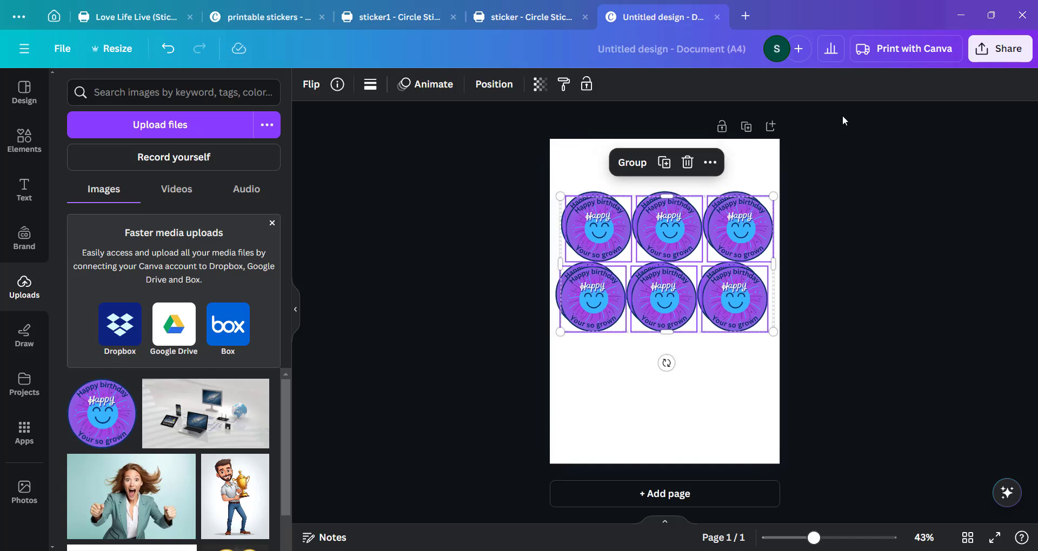
{"action": "left_click_drag", "start_coordinate": [679, 226], "coordinate": [665, 356]}
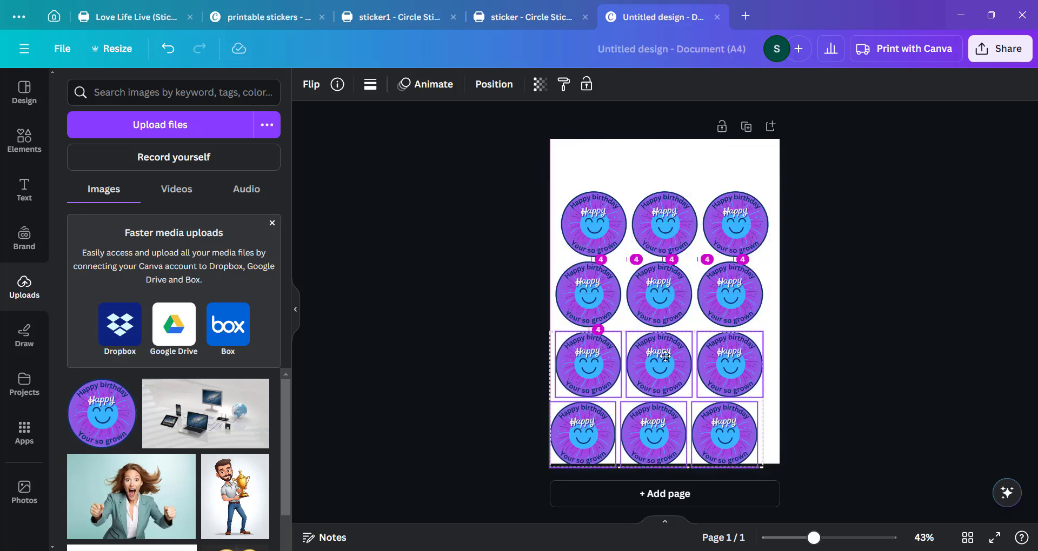
{"action": "left_click_drag", "start_coordinate": [665, 357], "coordinate": [665, 357]}
{"action": "left_click", "coordinate": [859, 331]}
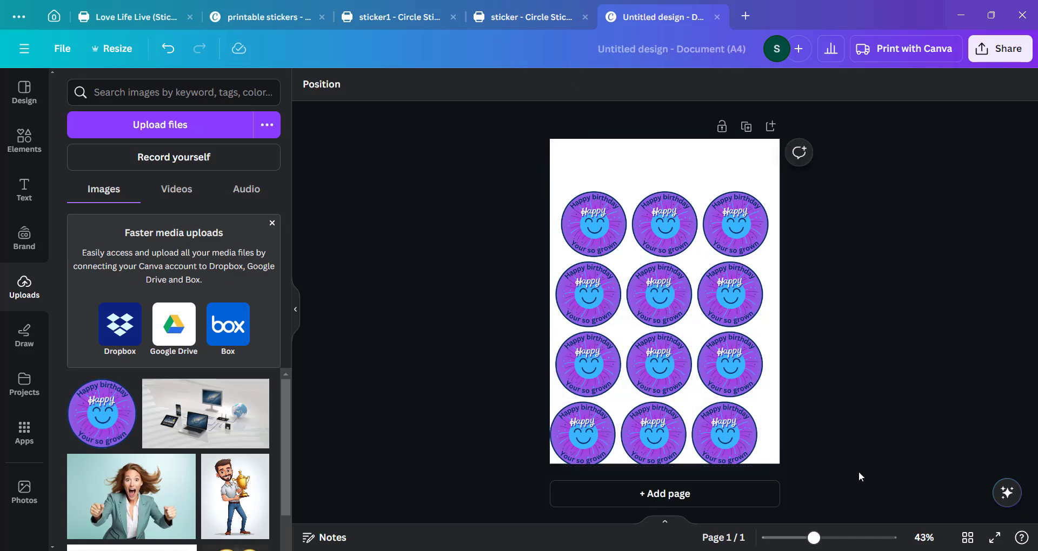
Select all twelve stickers and move the whole grid up on the page.
{"action": "left_click_drag", "start_coordinate": [835, 479], "coordinate": [496, 190]}
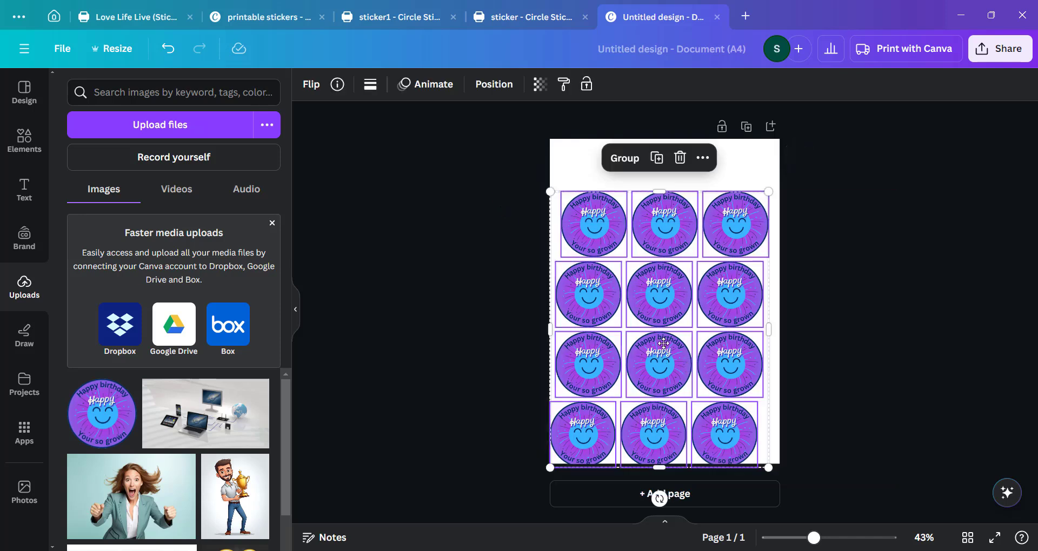
{"action": "left_click_drag", "start_coordinate": [664, 346], "coordinate": [665, 330]}
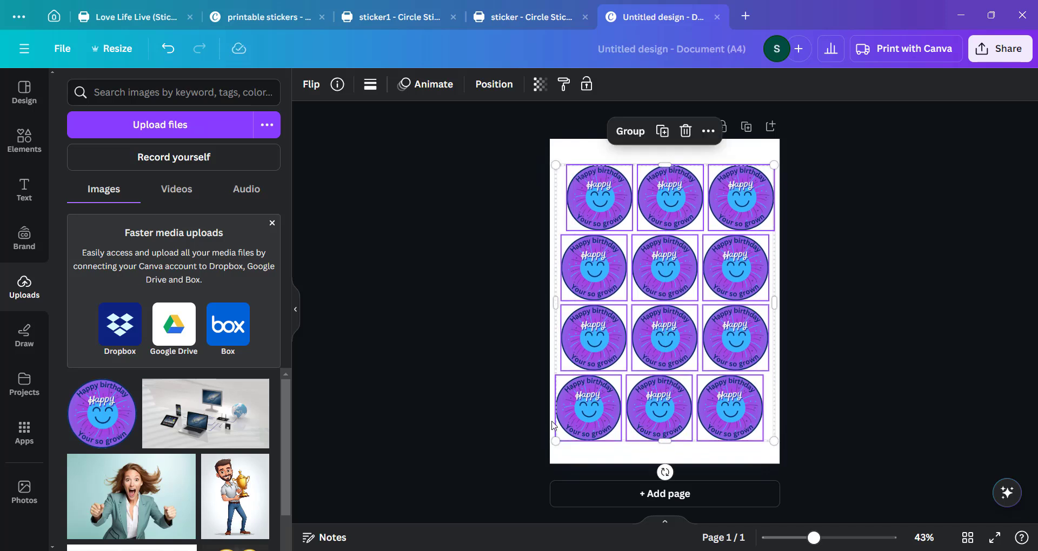
{"action": "left_click", "coordinate": [430, 414]}
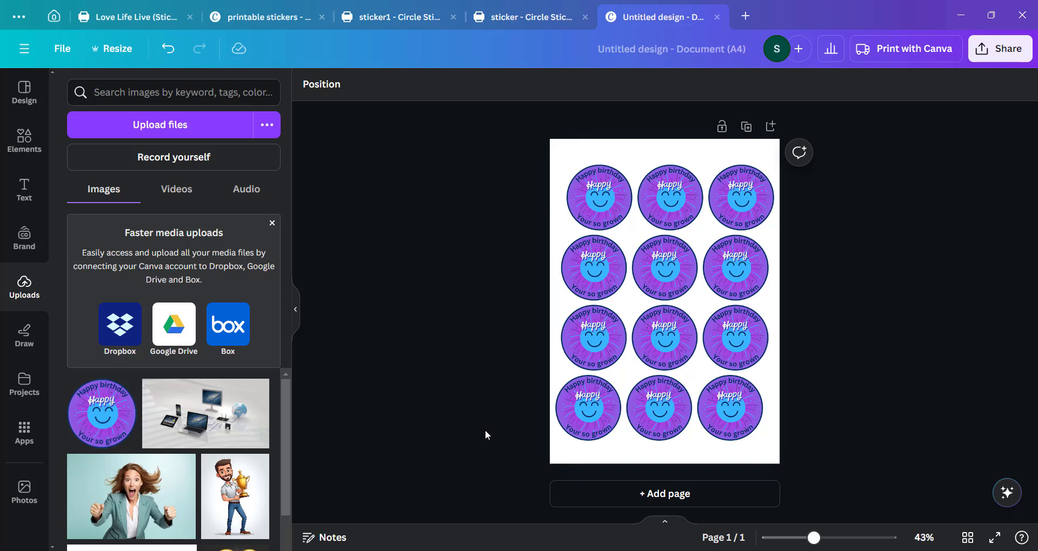
Realign the sticker rows so the columns line up evenly across the page.
{"action": "left_click_drag", "start_coordinate": [514, 443], "coordinate": [875, 433]}
{"action": "left_click_drag", "start_coordinate": [652, 422], "coordinate": [656, 417]}
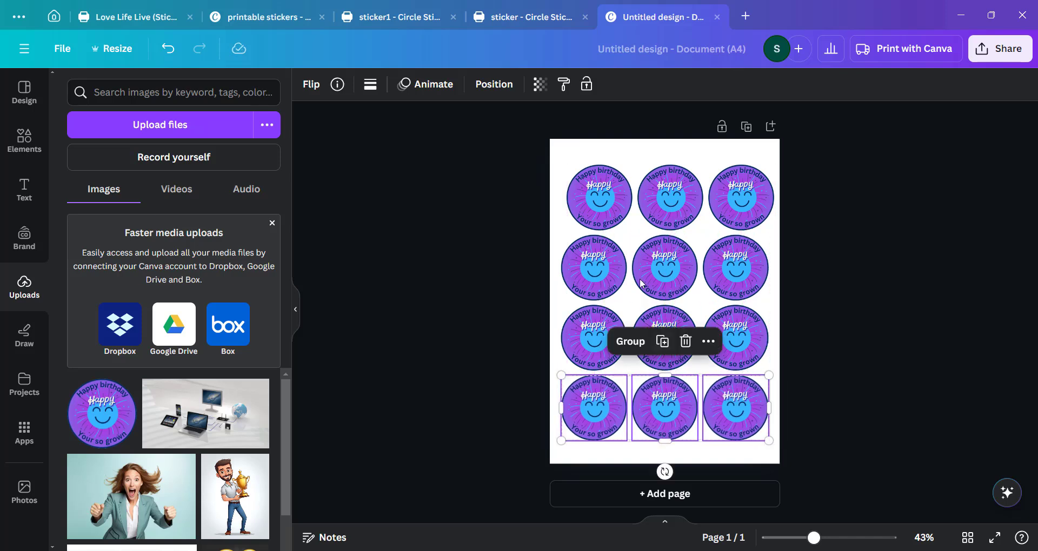
{"action": "left_click_drag", "start_coordinate": [495, 267], "coordinate": [743, 270]}
{"action": "left_click", "coordinate": [525, 419]}
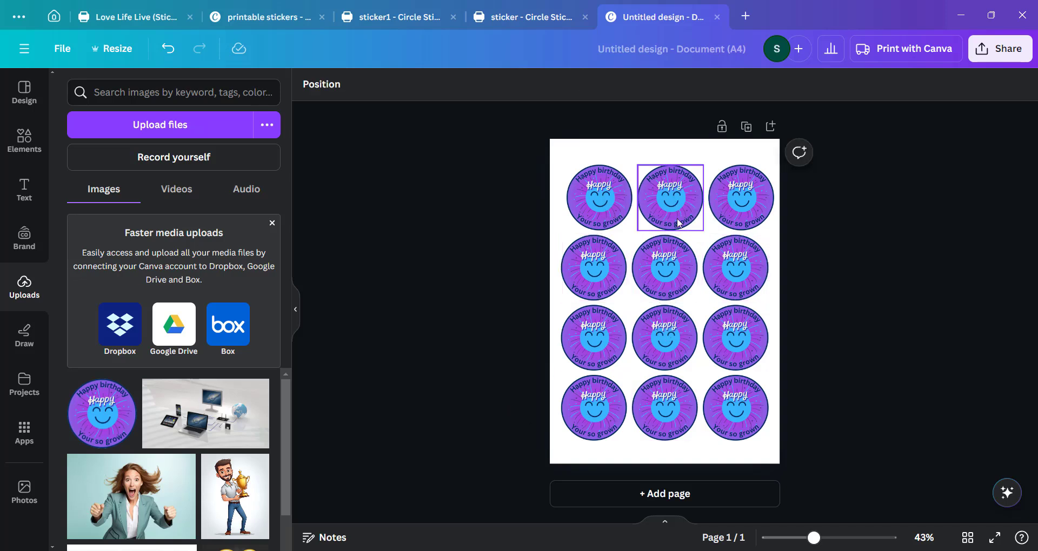
{"action": "left_click_drag", "start_coordinate": [873, 197], "coordinate": [563, 198]}
{"action": "left_click_drag", "start_coordinate": [724, 200], "coordinate": [714, 201]}
{"action": "left_click", "coordinate": [858, 327]}
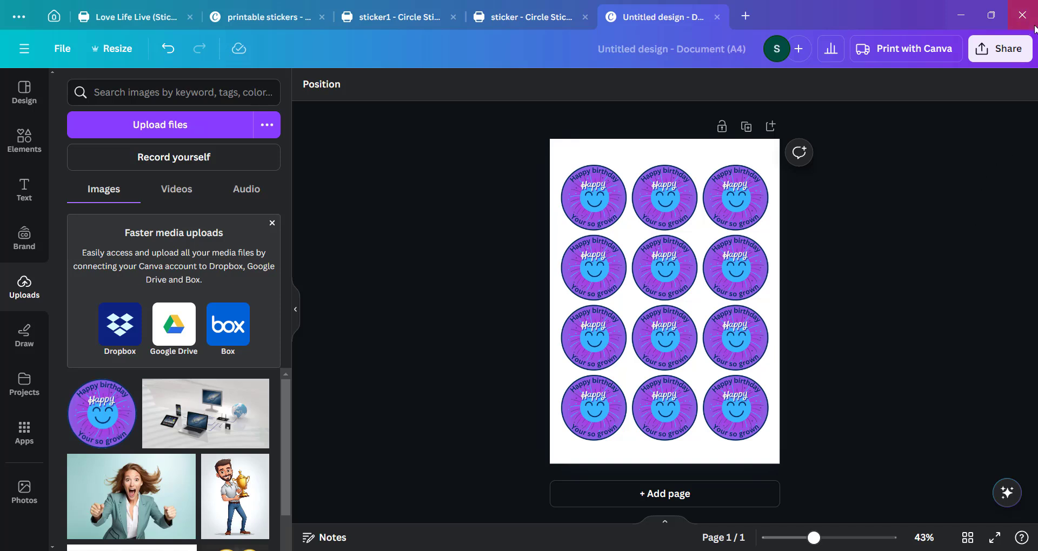
Start downloading the sticker sheet design as a JPG file.
{"action": "left_click", "coordinate": [999, 48]}
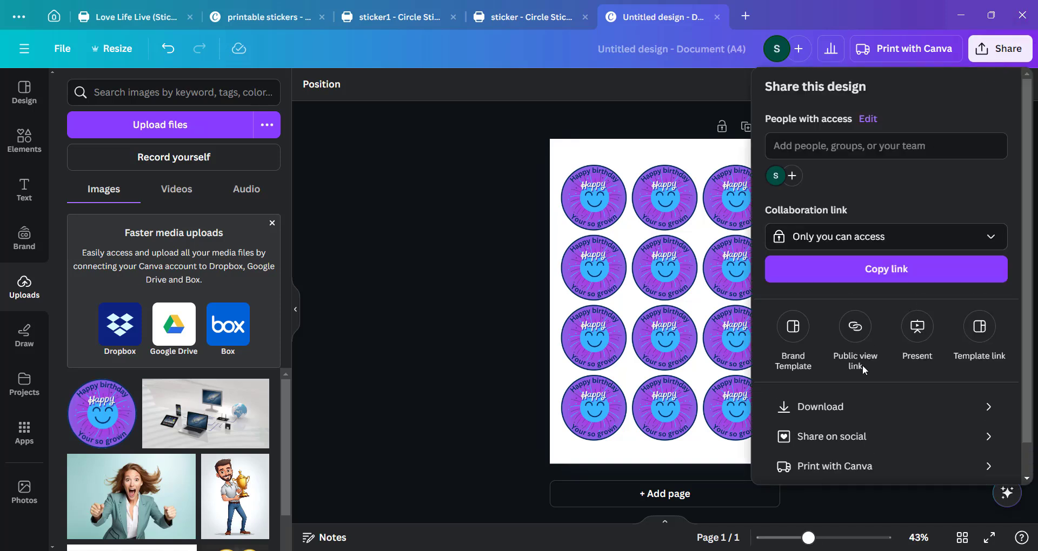
{"action": "left_click", "coordinate": [843, 408]}
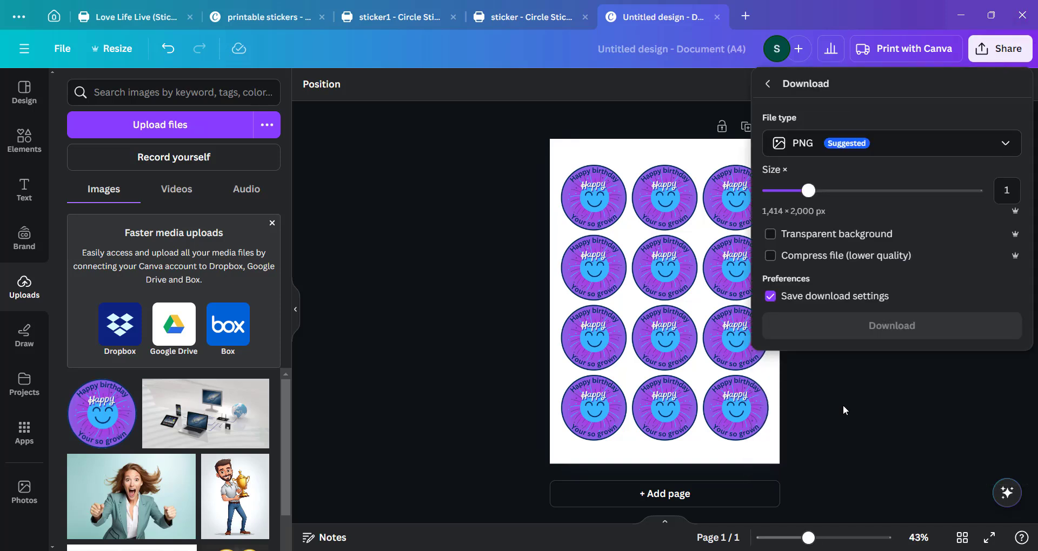
{"action": "left_click", "coordinate": [831, 154]}
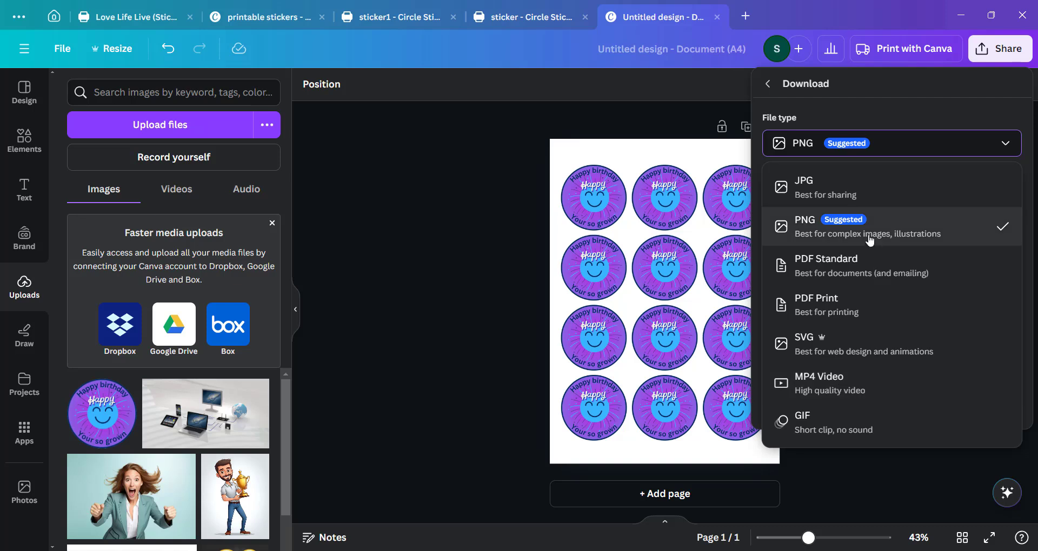
{"action": "left_click", "coordinate": [848, 189]}
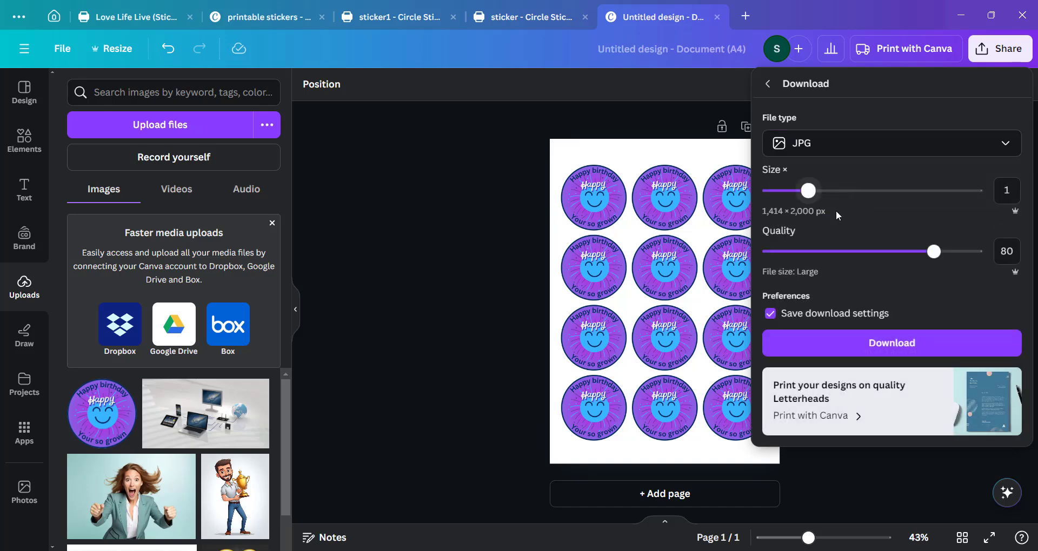
{"action": "left_click", "coordinate": [887, 349]}
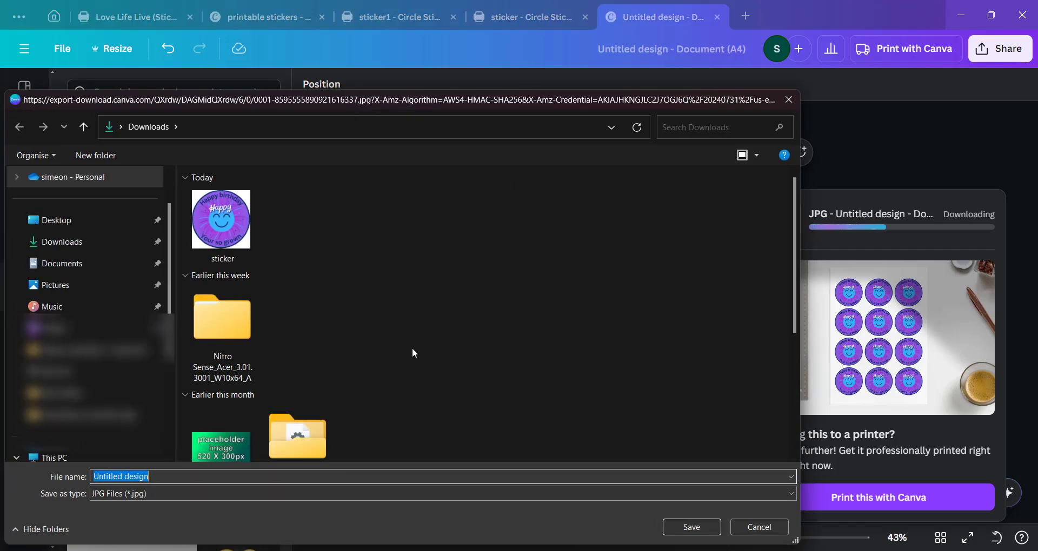
{"action": "left_click", "coordinate": [670, 527]}
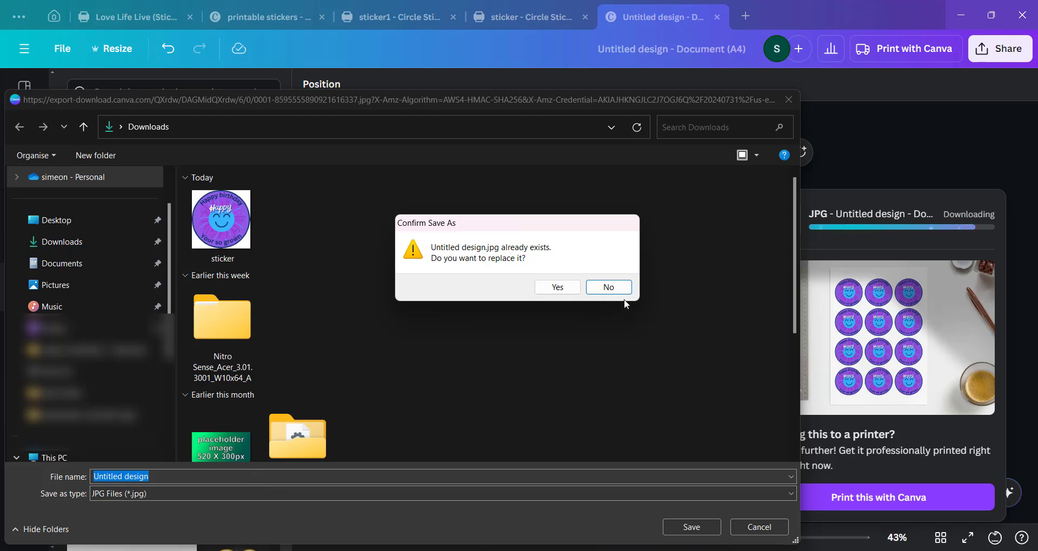
{"action": "left_click", "coordinate": [606, 287]}
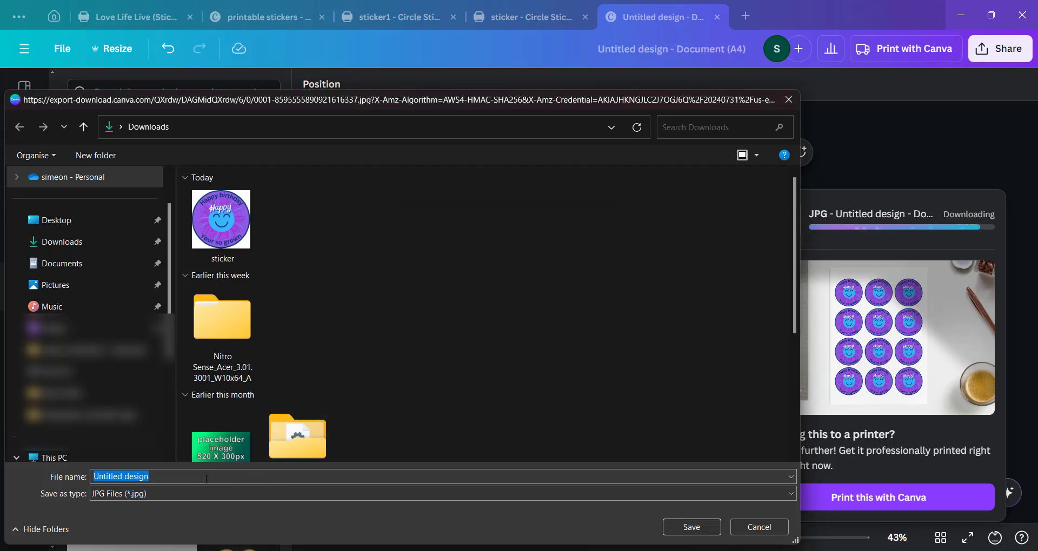
{"action": "key", "text": "Return"}
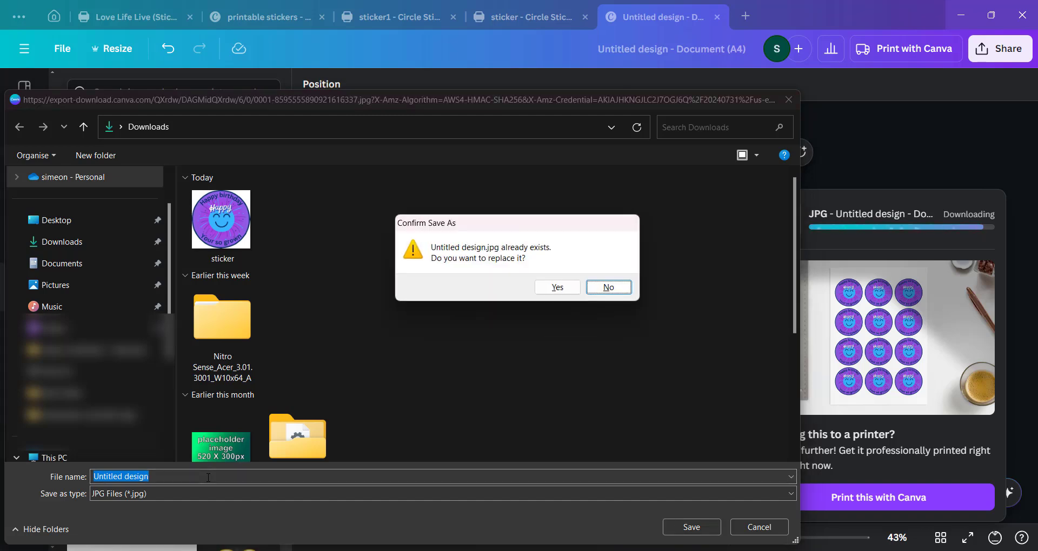
{"action": "left_click", "coordinate": [603, 288]}
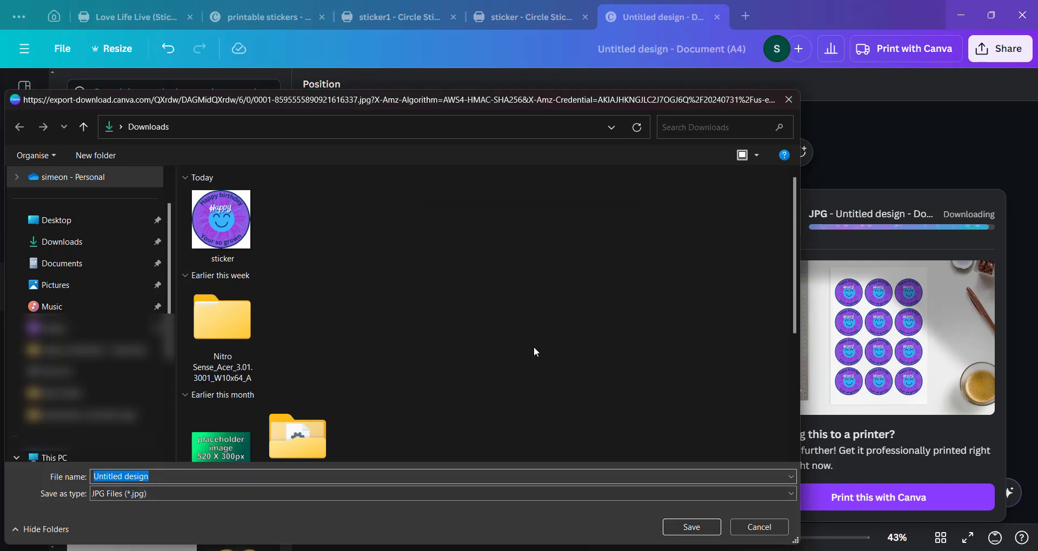
Save the downloaded JPG in Downloads under the name sticker of 12.
{"action": "type", "text": "s"}
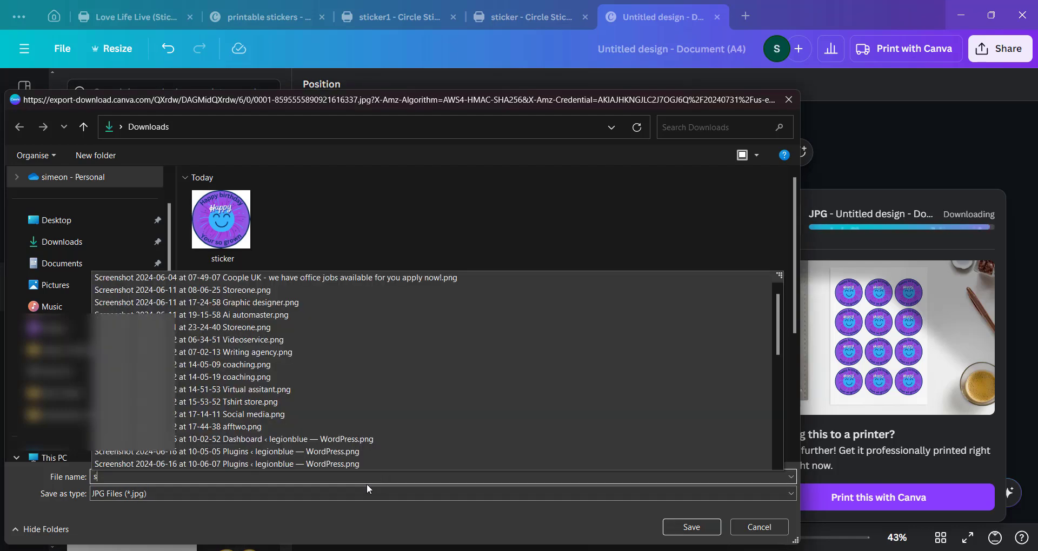
{"action": "type", "text": "ticke"}
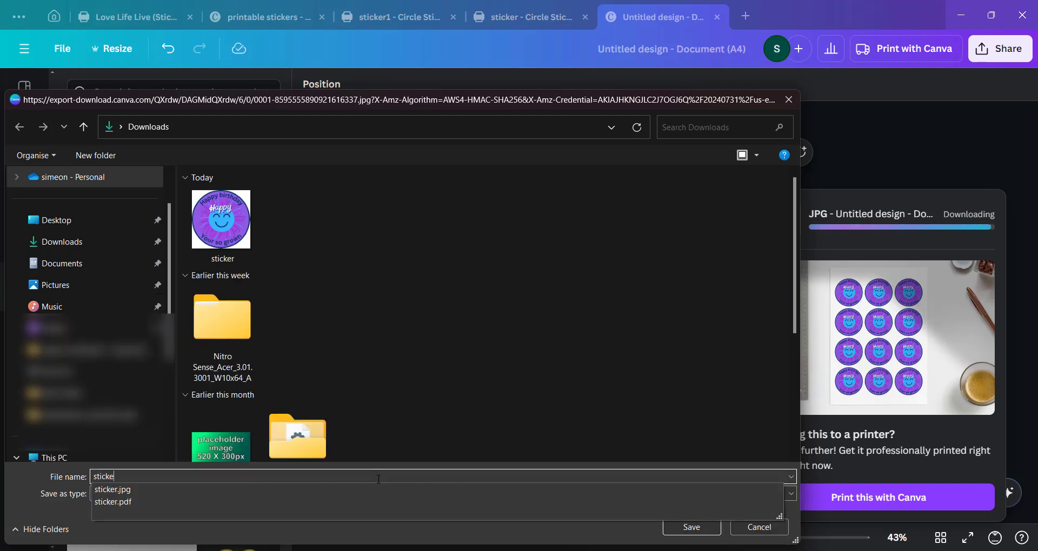
{"action": "type", "text": "r of 12"}
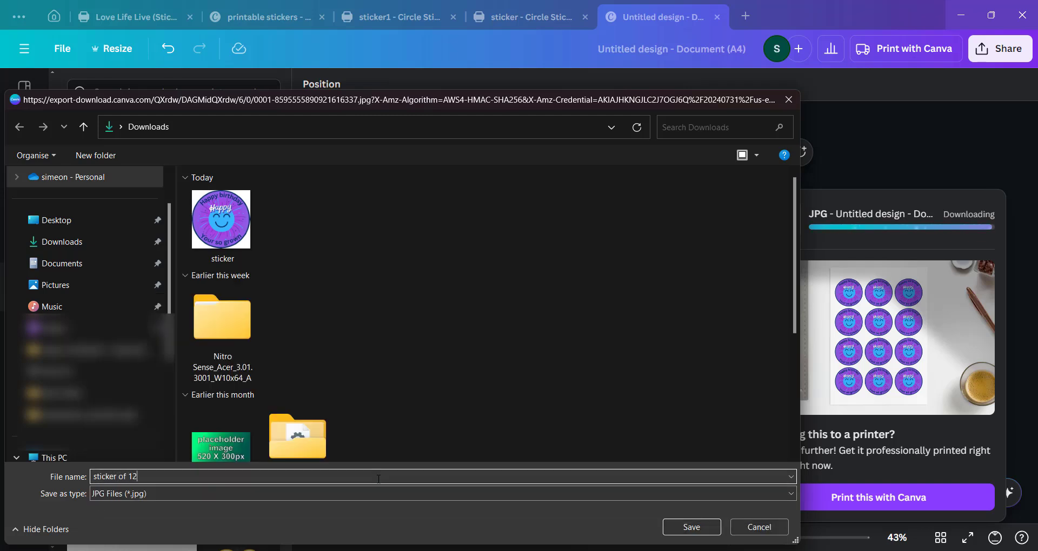
{"action": "left_click", "coordinate": [679, 527]}
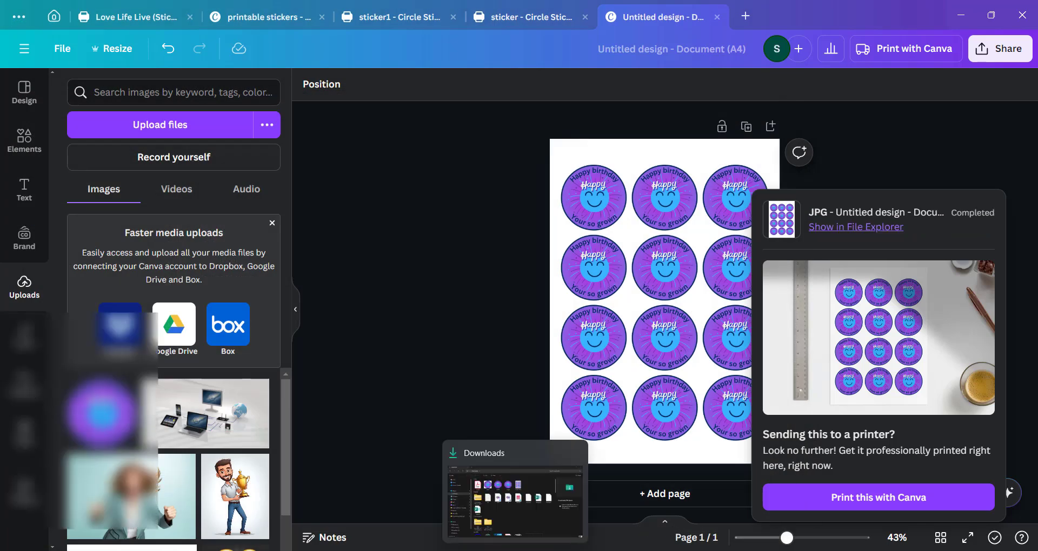
Open the saved sticker of 12 image from the Downloads folder and maximize its viewer window.
{"action": "left_click", "coordinate": [518, 550]}
{"action": "double_click", "coordinate": [562, 162]}
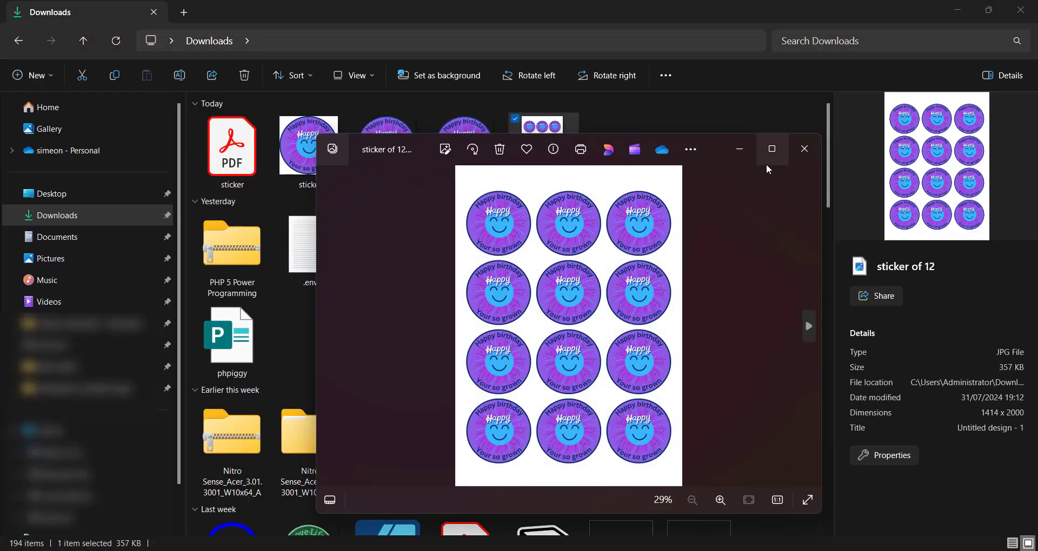
{"action": "left_click", "coordinate": [771, 148]}
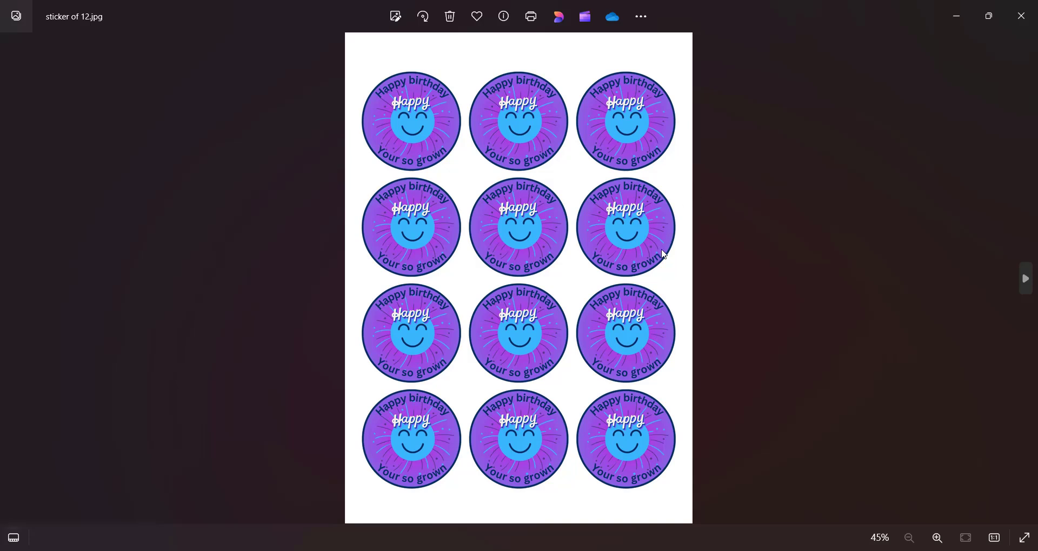